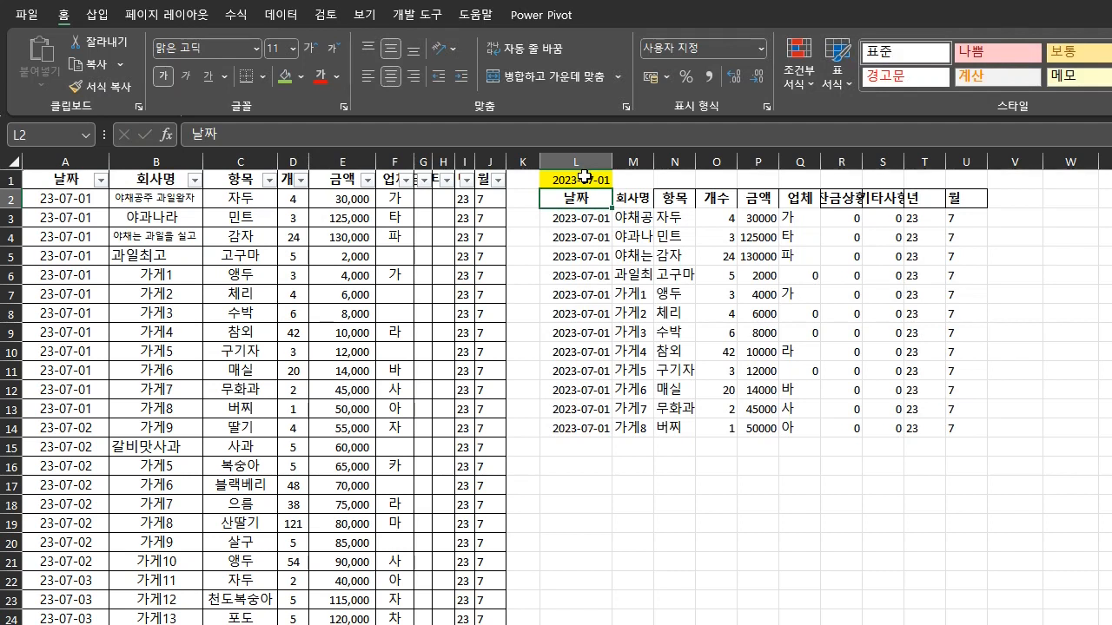
Set the lookup date in cell L1 to 7-3 and inspect the FILTER formula in cell L3
{"action": "type", "text": "7-3"}
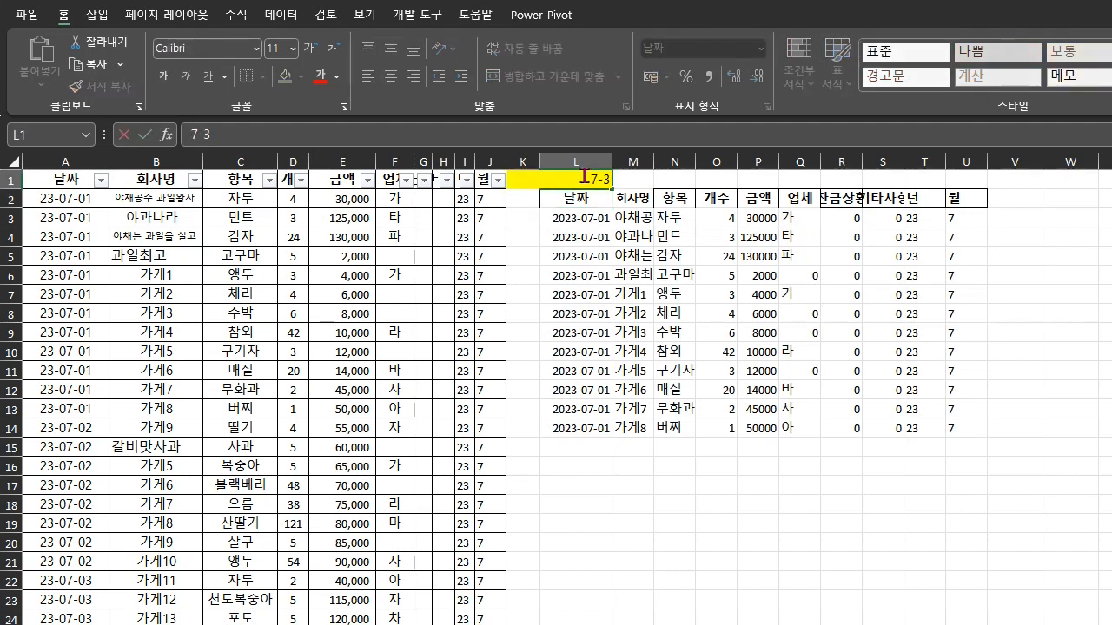
{"action": "key", "text": "Return"}
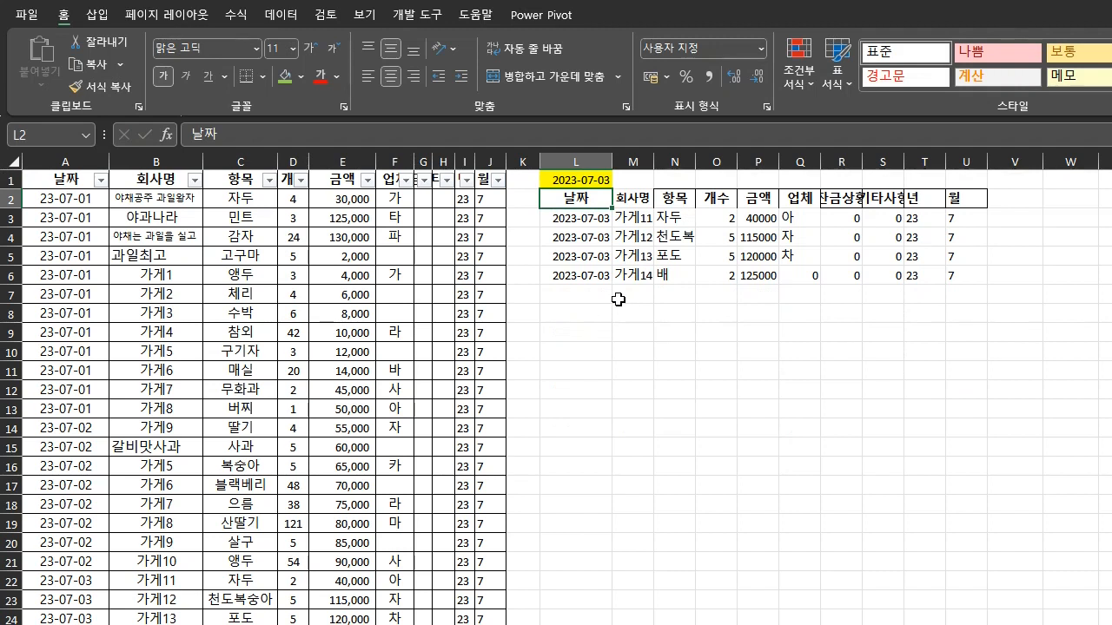
{"action": "left_click", "coordinate": [584, 221]}
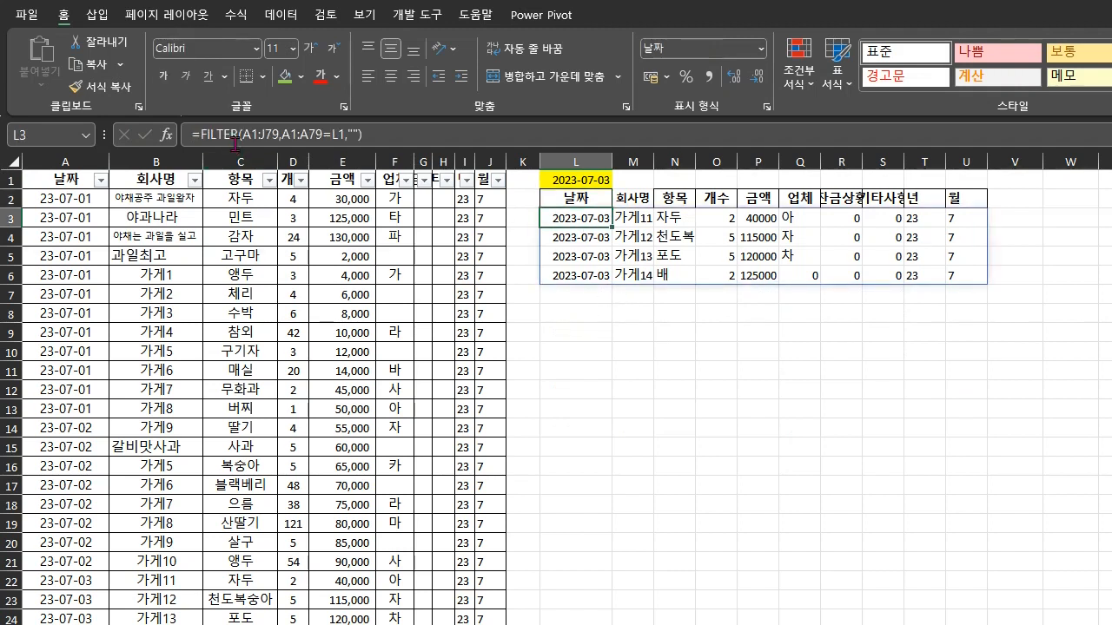
{"action": "left_click", "coordinate": [594, 331]}
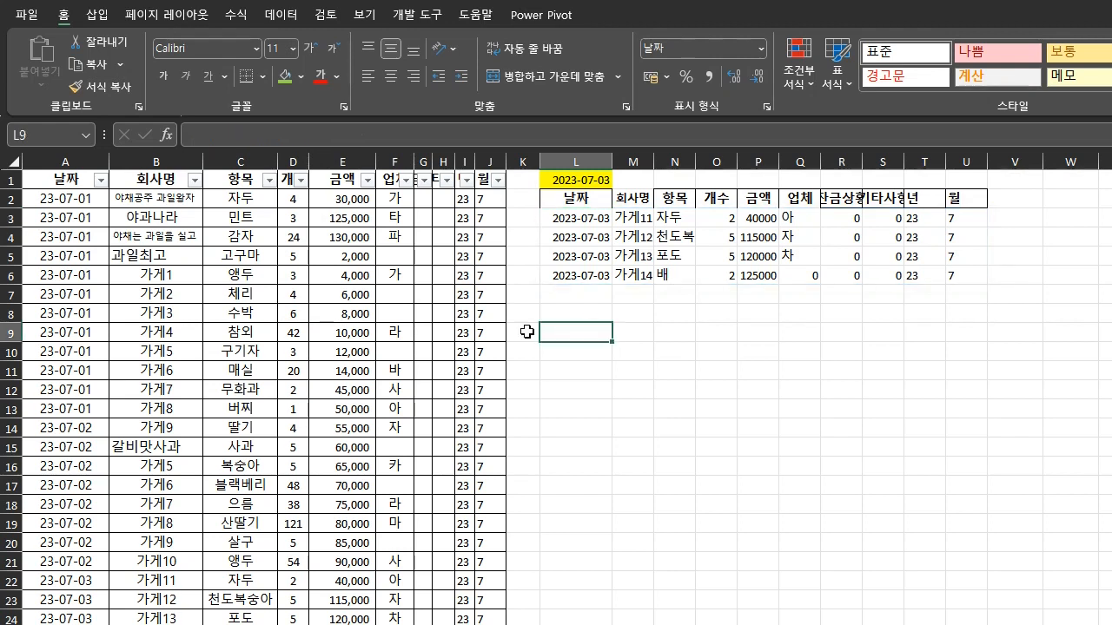
Examine the July days offered in the date column's filter list, leaving the list without filtering
{"action": "left_click", "coordinate": [101, 179]}
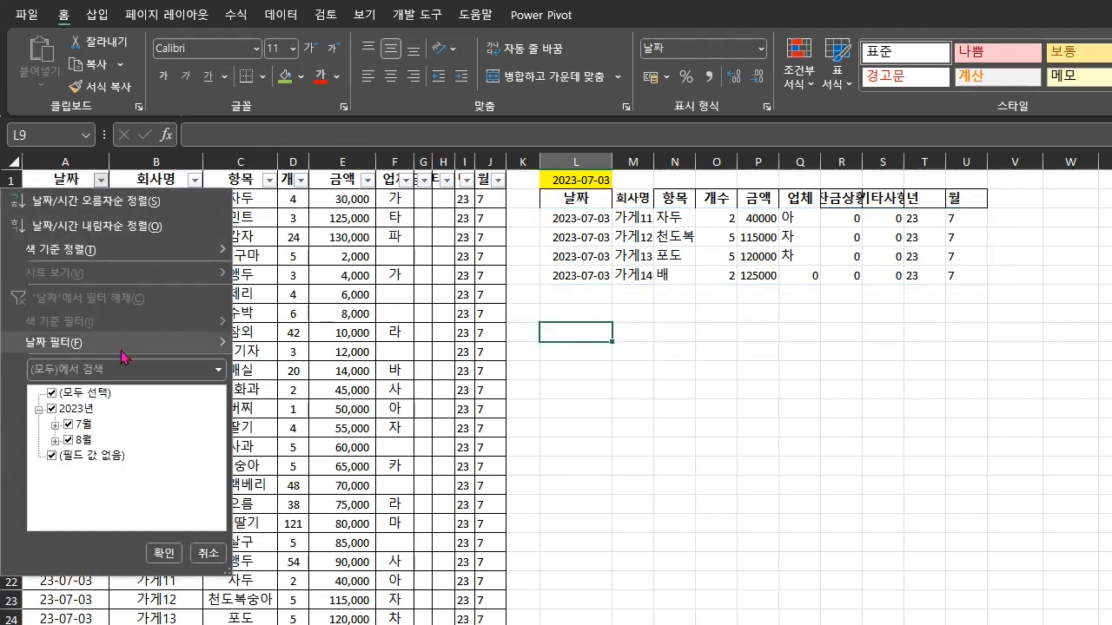
{"action": "left_click", "coordinate": [55, 426]}
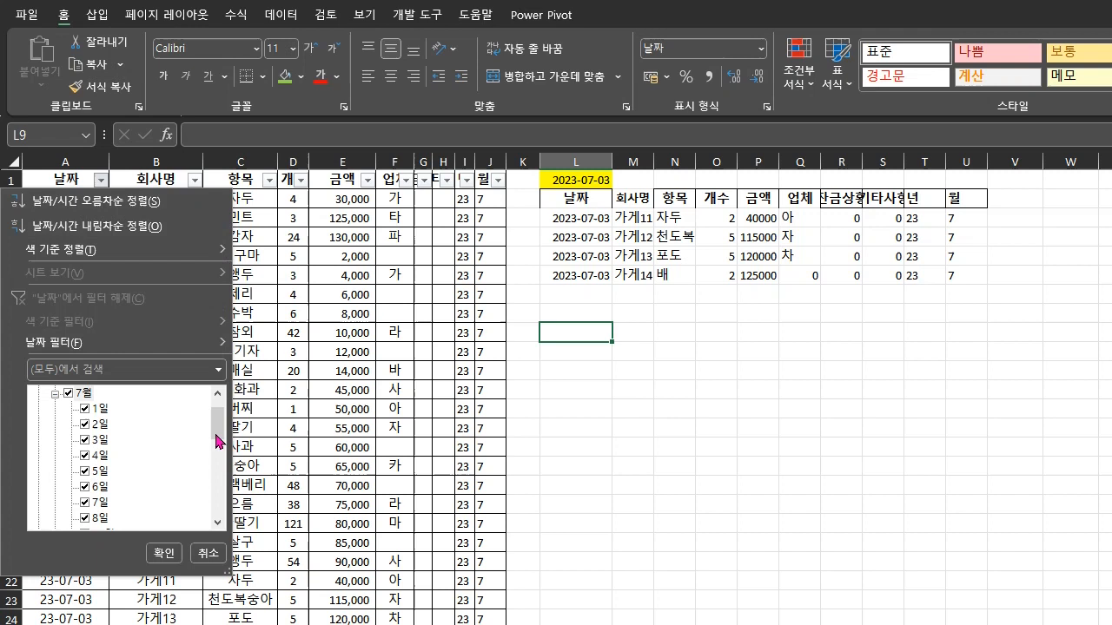
{"action": "left_click", "coordinate": [206, 553]}
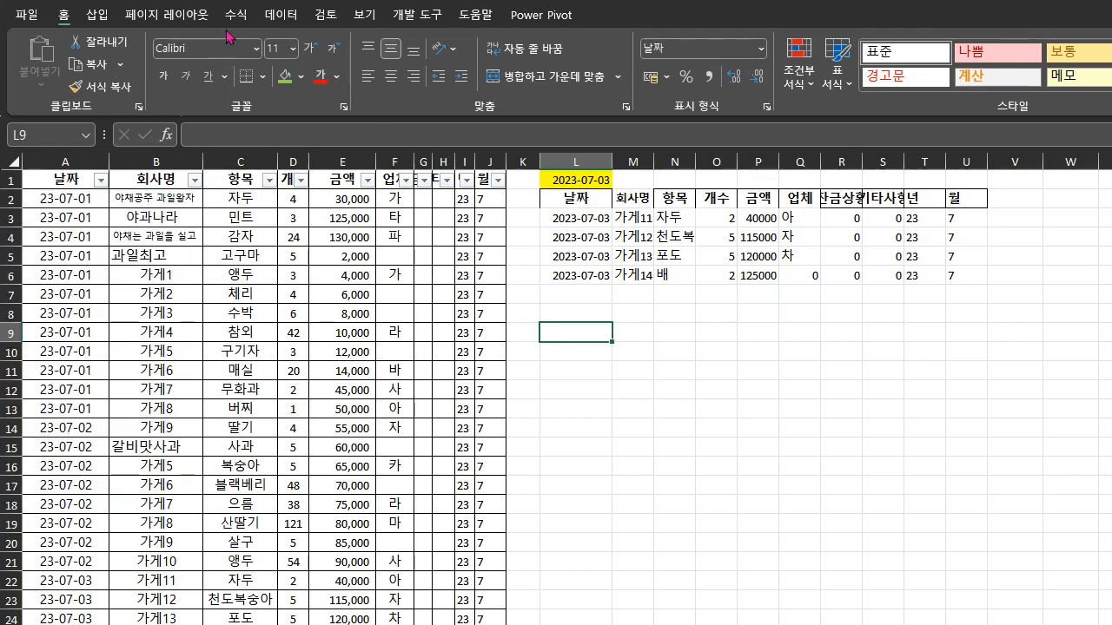
Locate the advanced filter command and review the date cell L1 as its possible criterion
{"action": "left_click", "coordinate": [290, 15]}
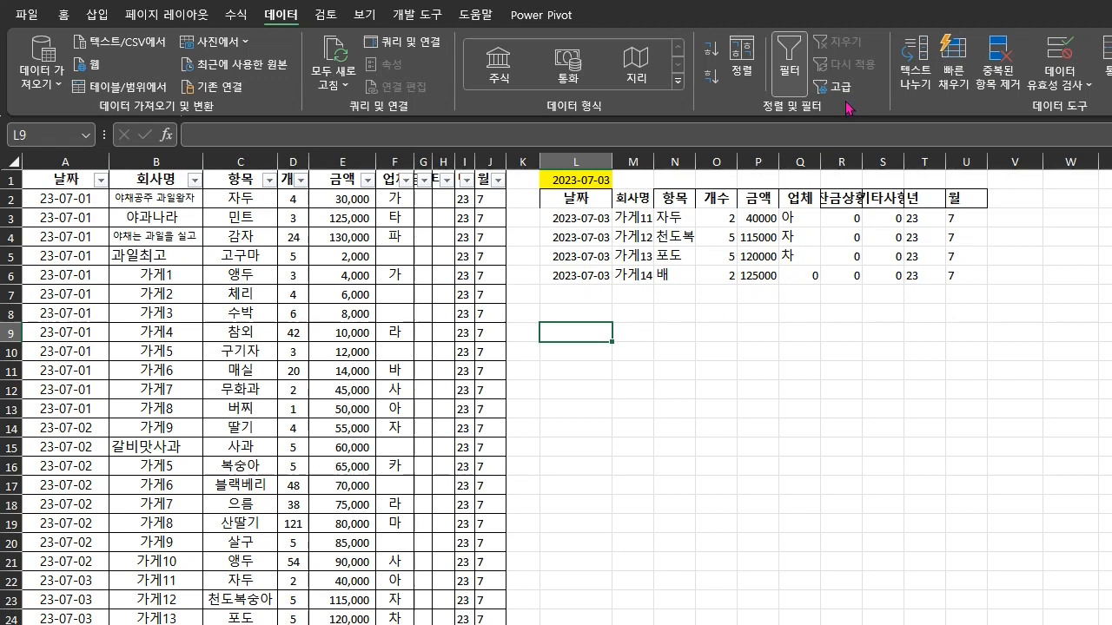
{"action": "left_click", "coordinate": [595, 180]}
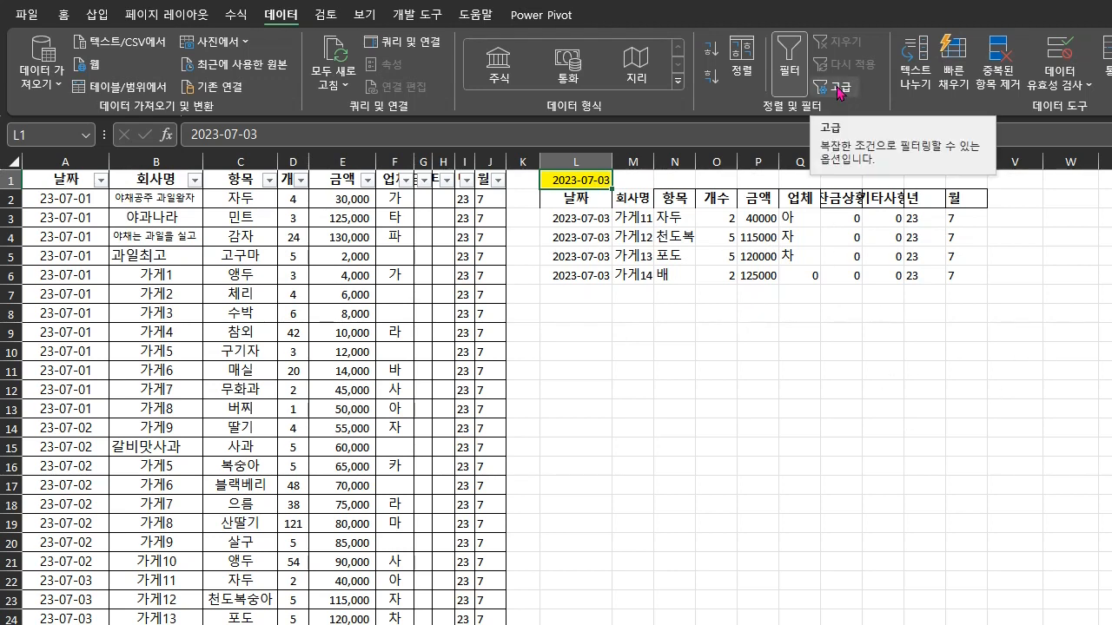
{"action": "left_click", "coordinate": [891, 432]}
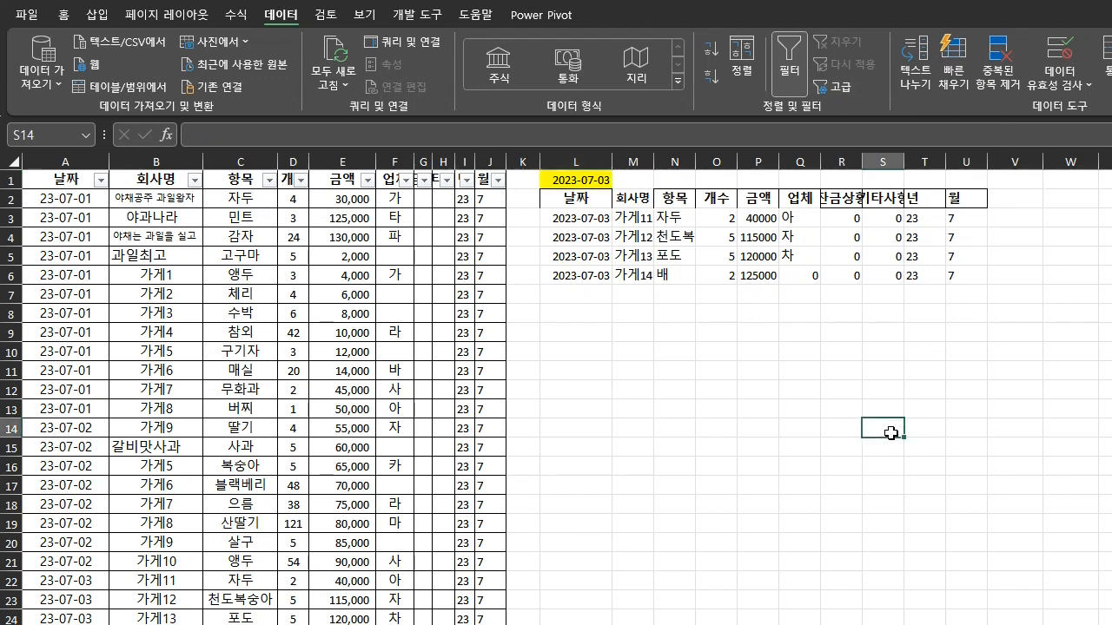
Hide columns L through V, which hold the FILTER-based lookup
{"action": "left_click_drag", "start_coordinate": [588, 160], "coordinate": [1004, 161]}
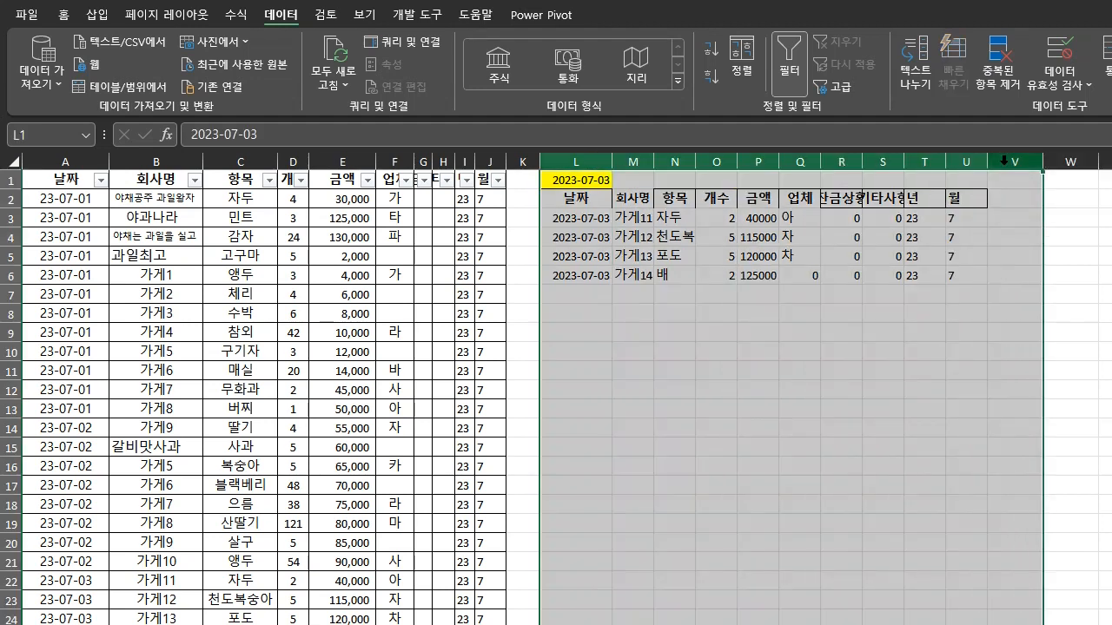
{"action": "right_click", "coordinate": [1004, 161]}
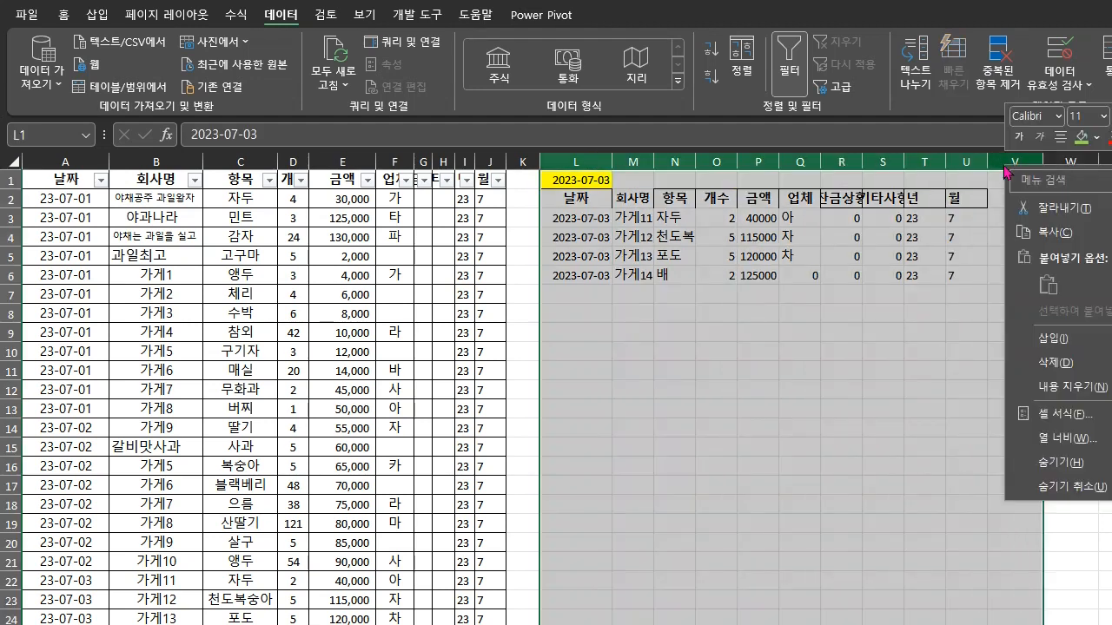
{"action": "left_click", "coordinate": [1081, 466]}
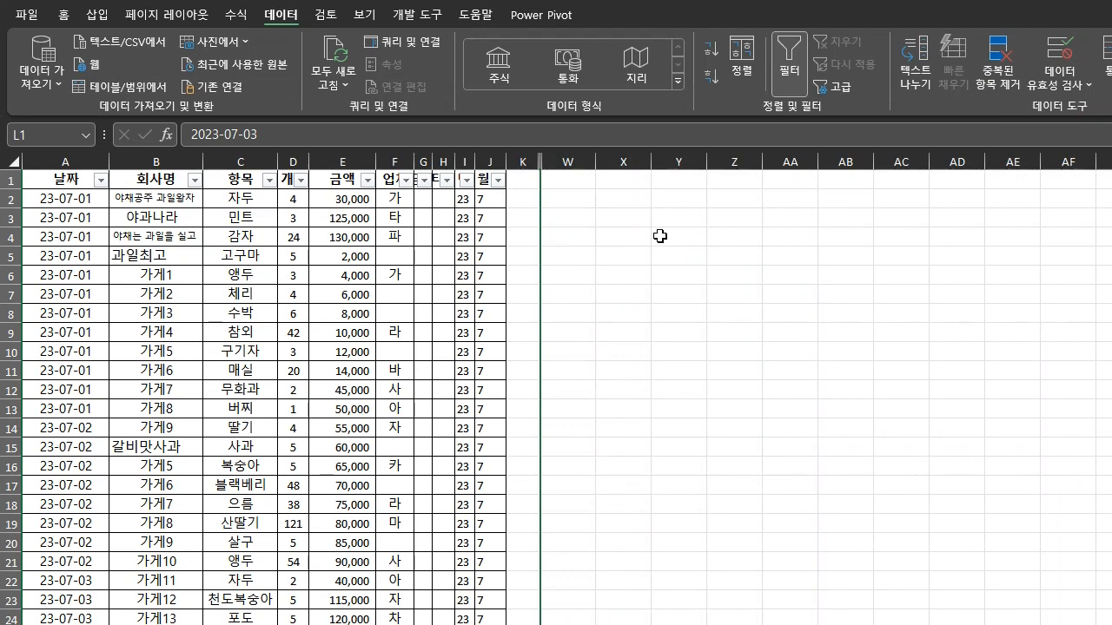
Enter the date 7-1 in cell W1
{"action": "left_click", "coordinate": [581, 179]}
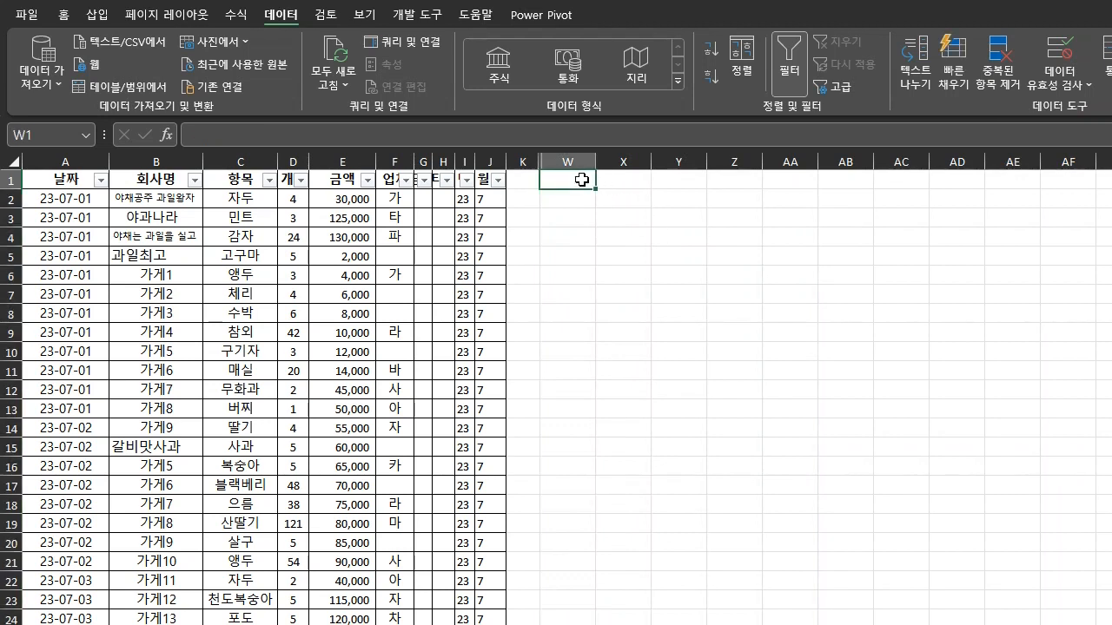
{"action": "type", "text": "7-1"}
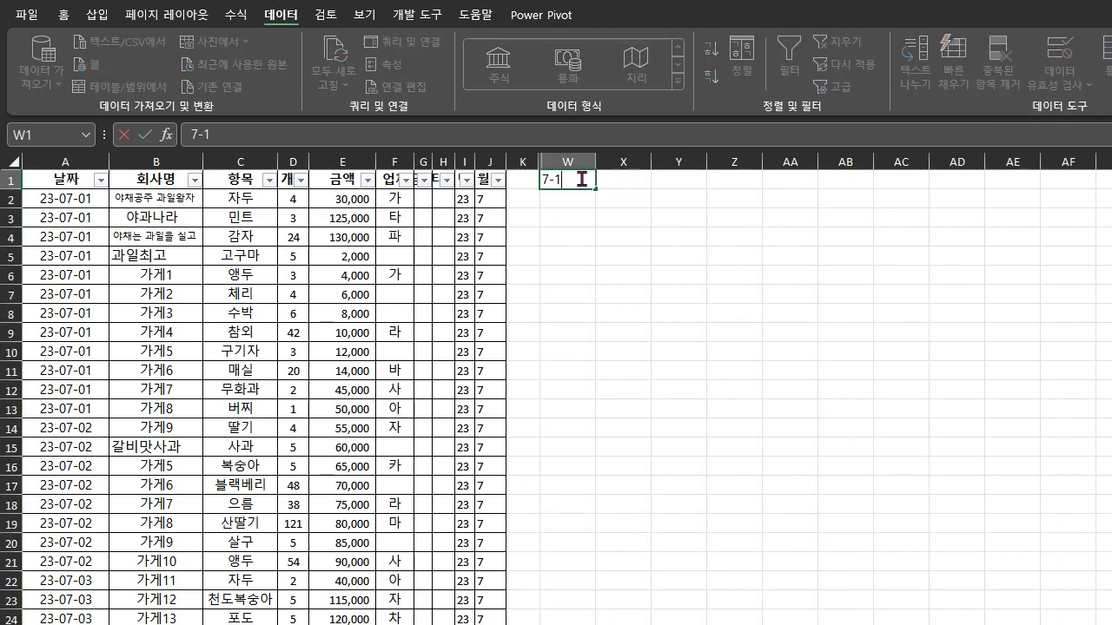
{"action": "key", "text": "Return"}
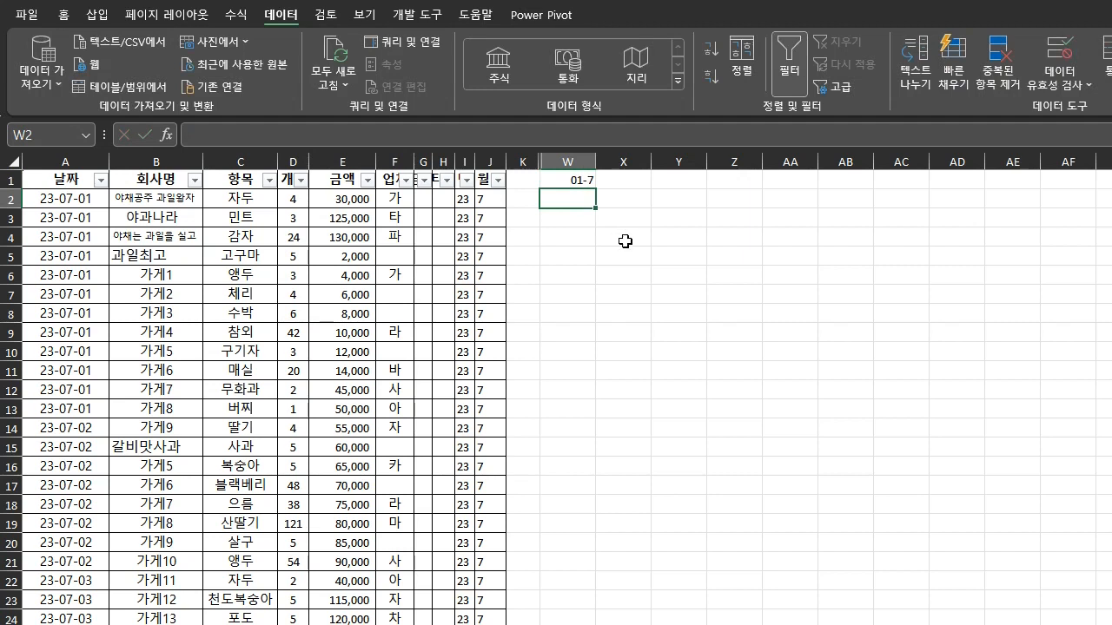
Format the date in cell W1 as a short date and give the cell a yellow fill
{"action": "left_click", "coordinate": [578, 175]}
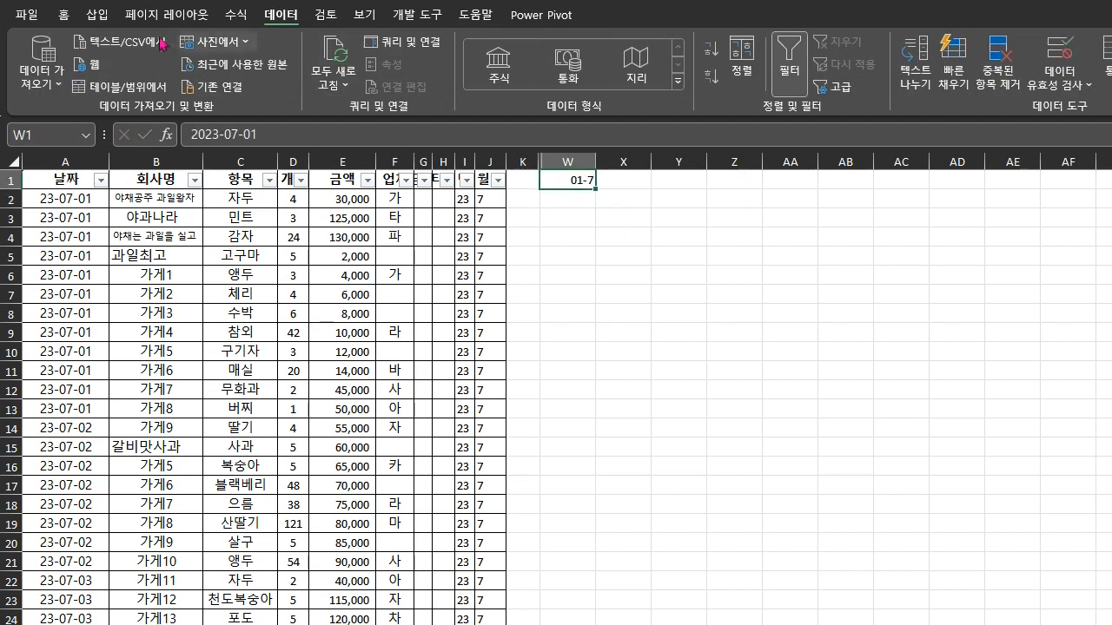
{"action": "left_click", "coordinate": [63, 17]}
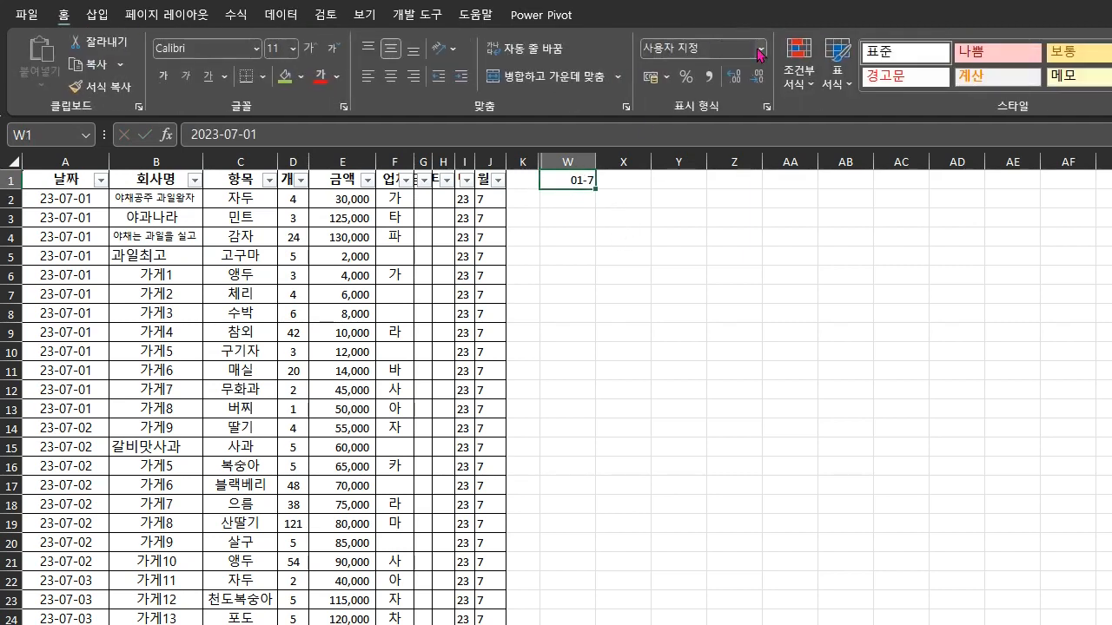
{"action": "left_click", "coordinate": [761, 50]}
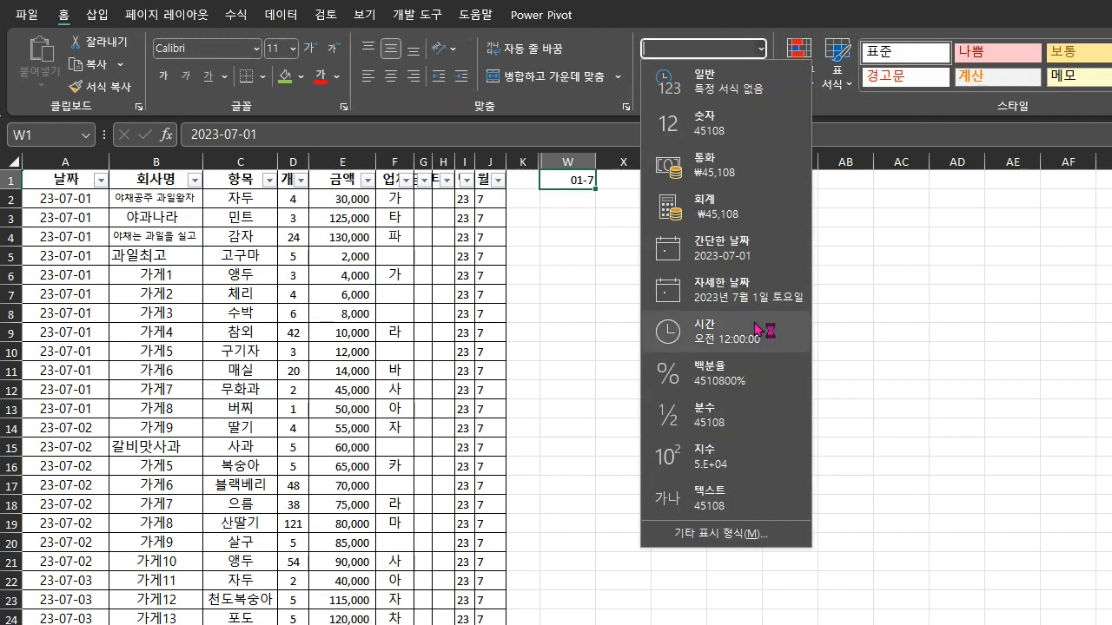
{"action": "left_click", "coordinate": [739, 258]}
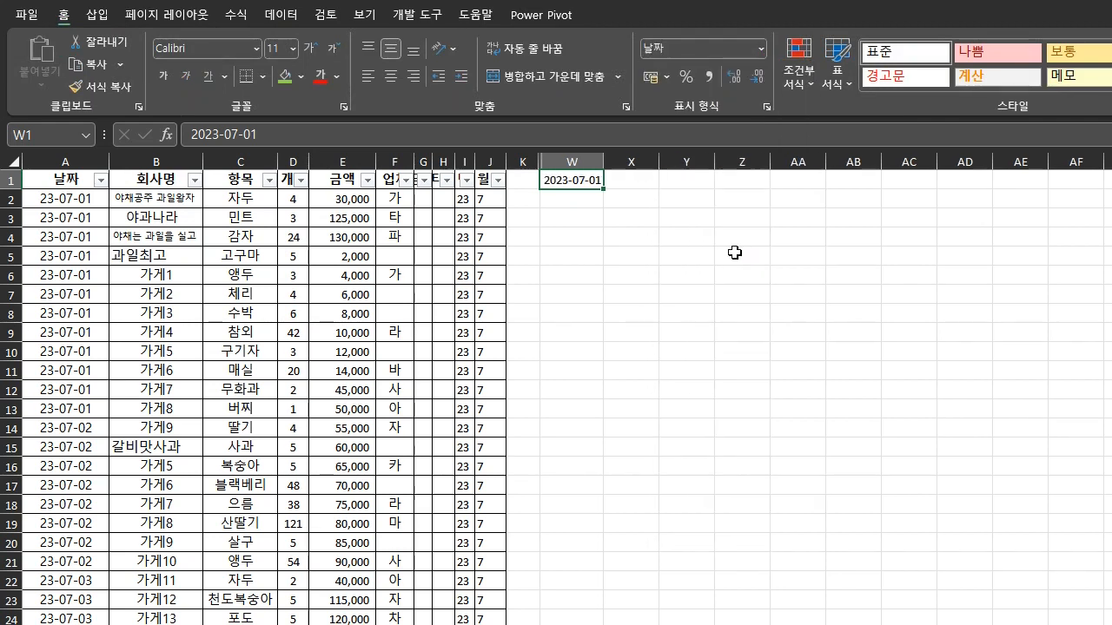
{"action": "left_click", "coordinate": [300, 76]}
{"action": "left_click", "coordinate": [329, 240]}
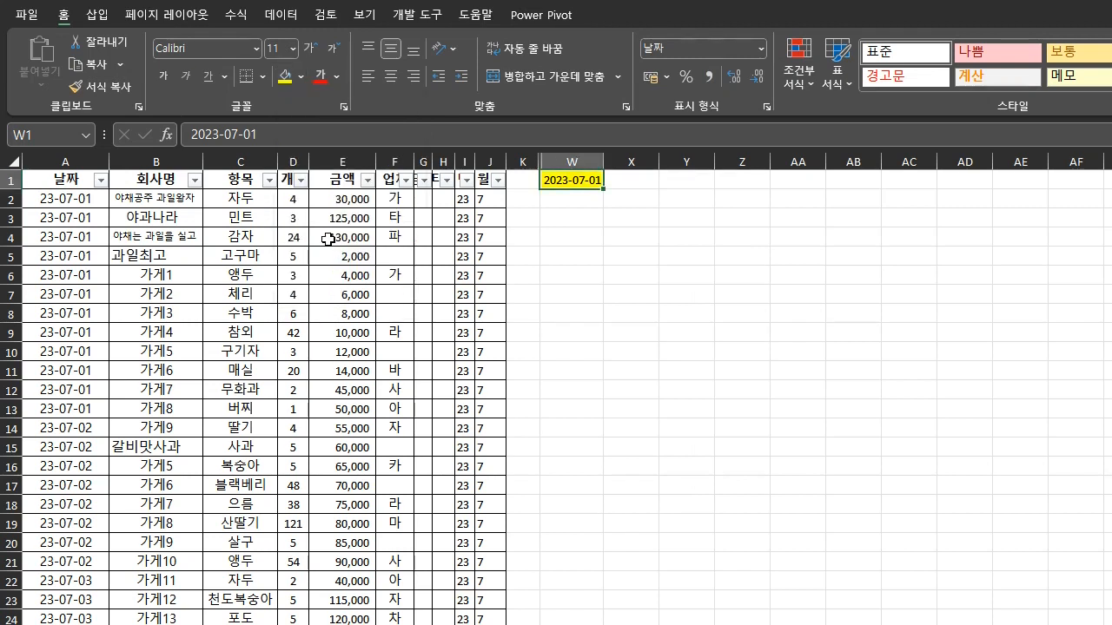
Insert an empty column before the date column and slightly narrow the date column
{"action": "left_click", "coordinate": [90, 160]}
{"action": "right_click", "coordinate": [91, 160]}
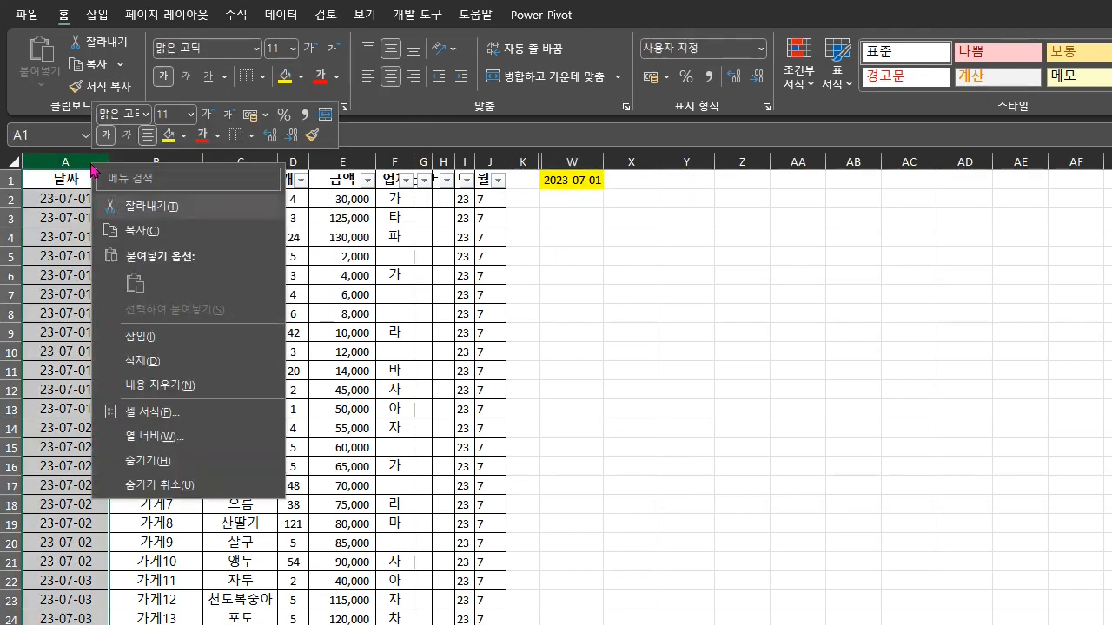
{"action": "left_click", "coordinate": [172, 338]}
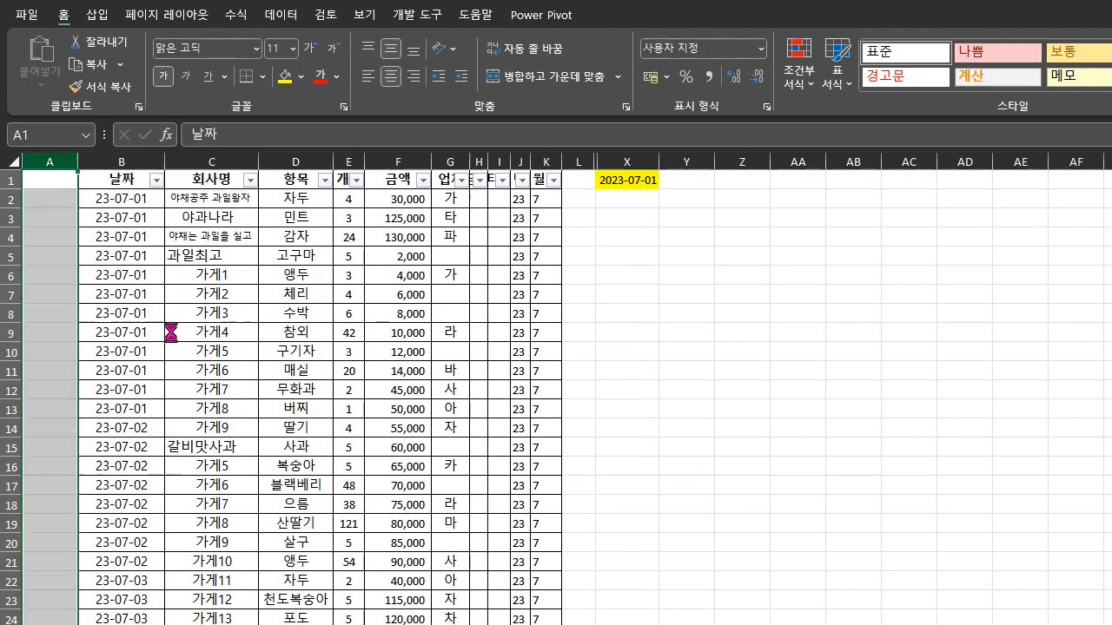
{"action": "left_click_drag", "start_coordinate": [167, 161], "coordinate": [155, 161]}
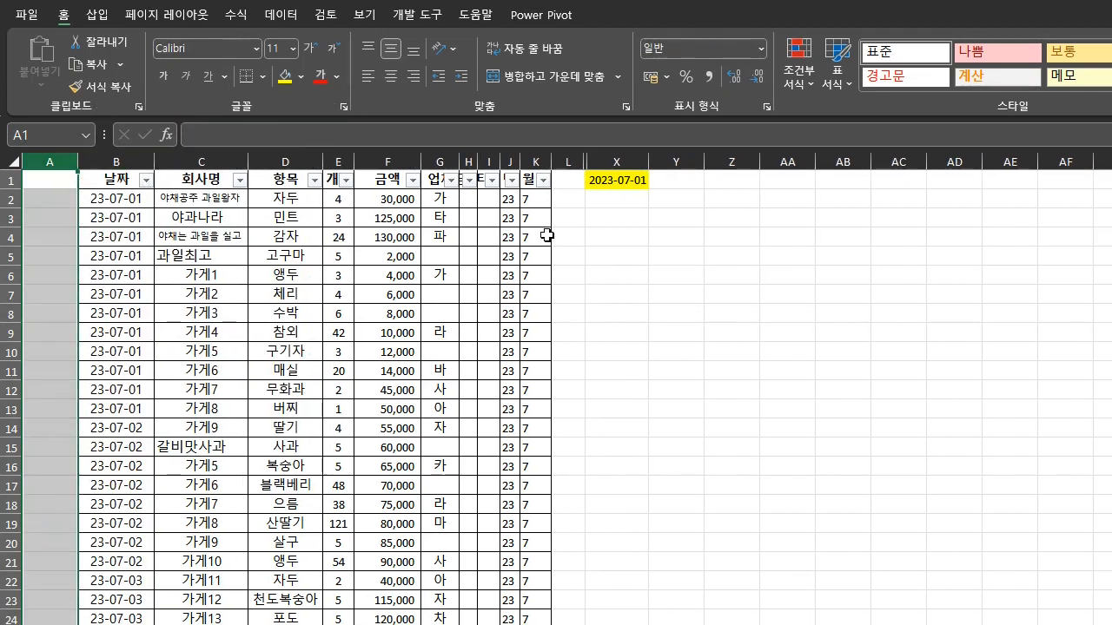
Enter the formula =IF(B2=$X$1,1,"") in cell A2 to flag rows whose date matches the yellow date cell
{"action": "left_click", "coordinate": [57, 196]}
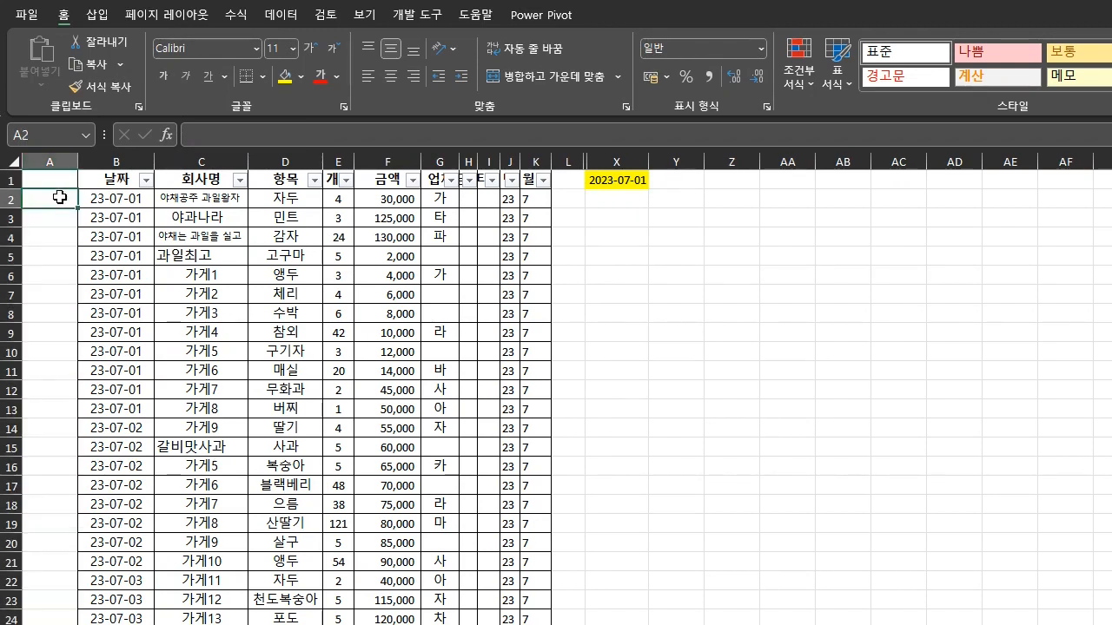
{"action": "left_click", "coordinate": [126, 200]}
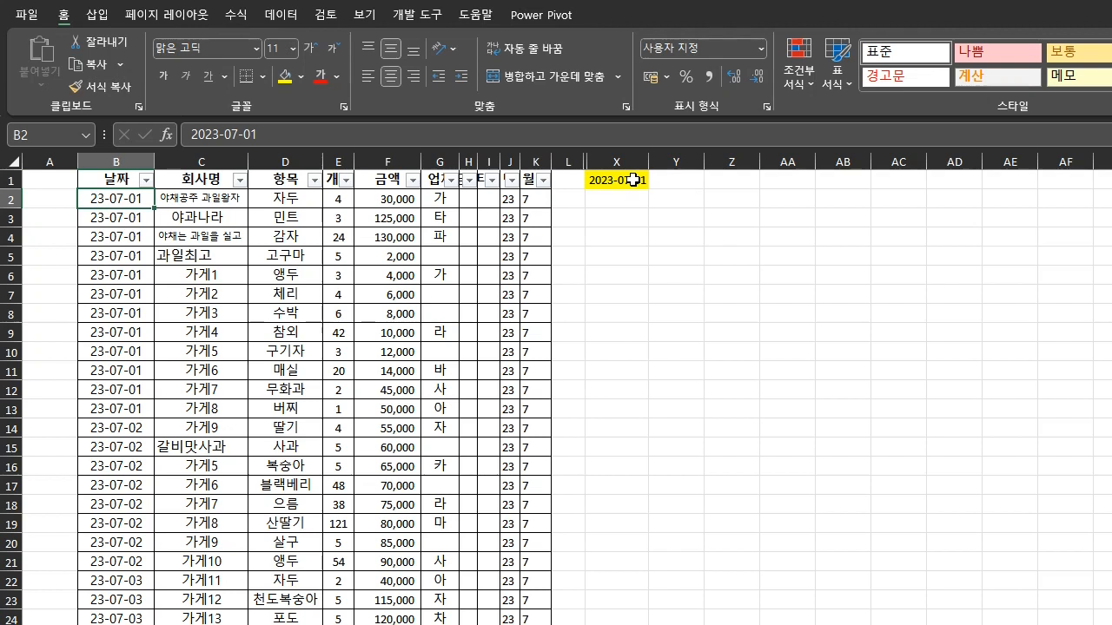
{"action": "left_click", "coordinate": [58, 194]}
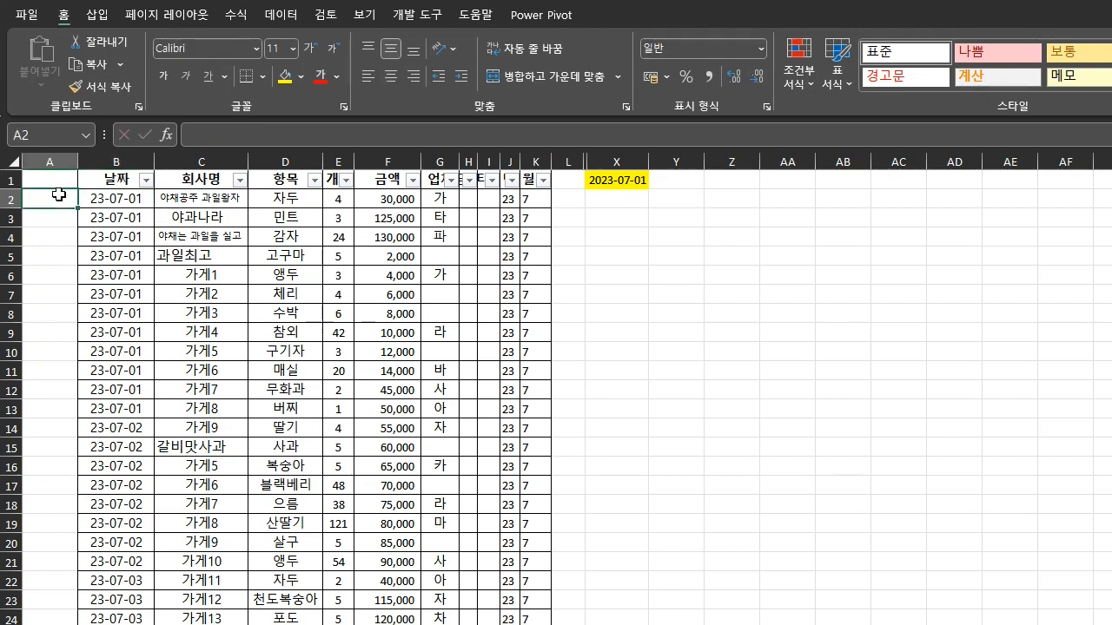
{"action": "type", "text": "=ㅑㄹ"}
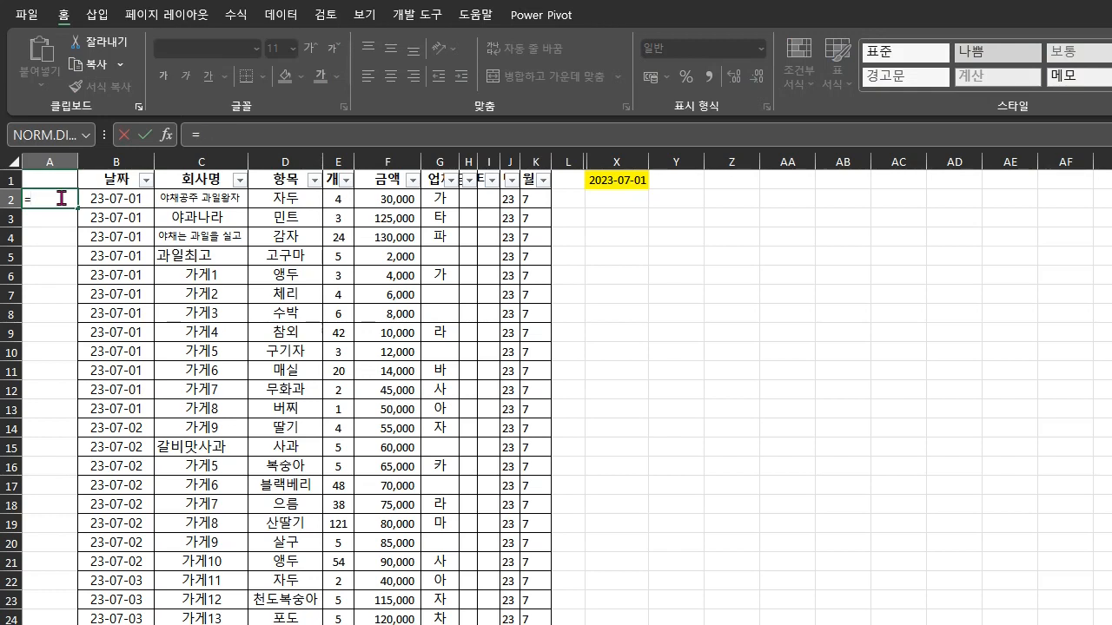
{"action": "type", "text": "f"}
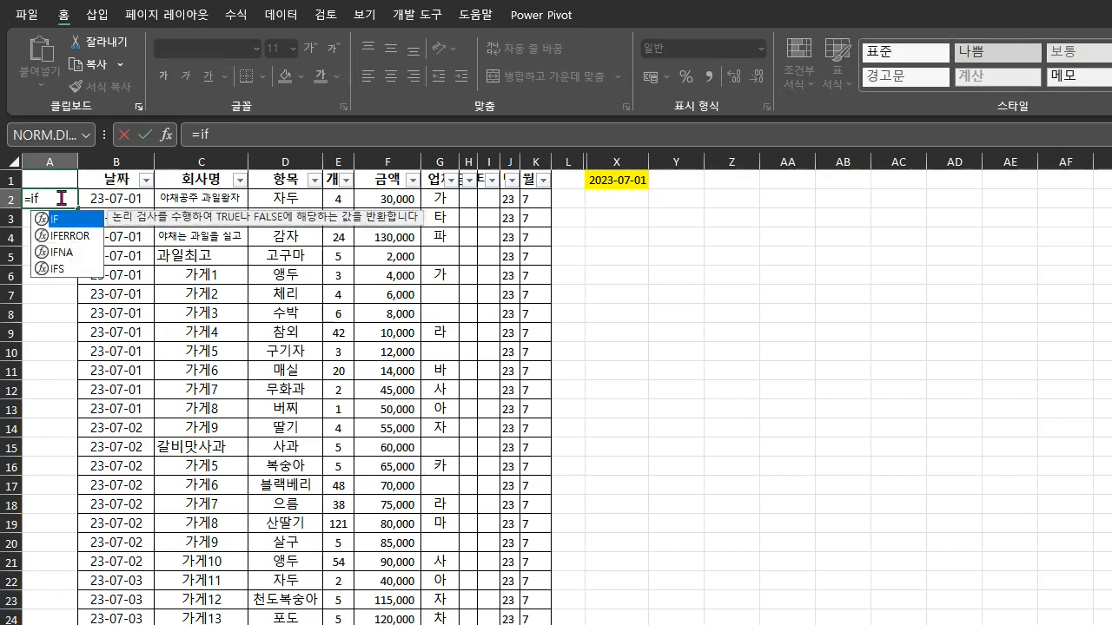
{"action": "type", "text": "("}
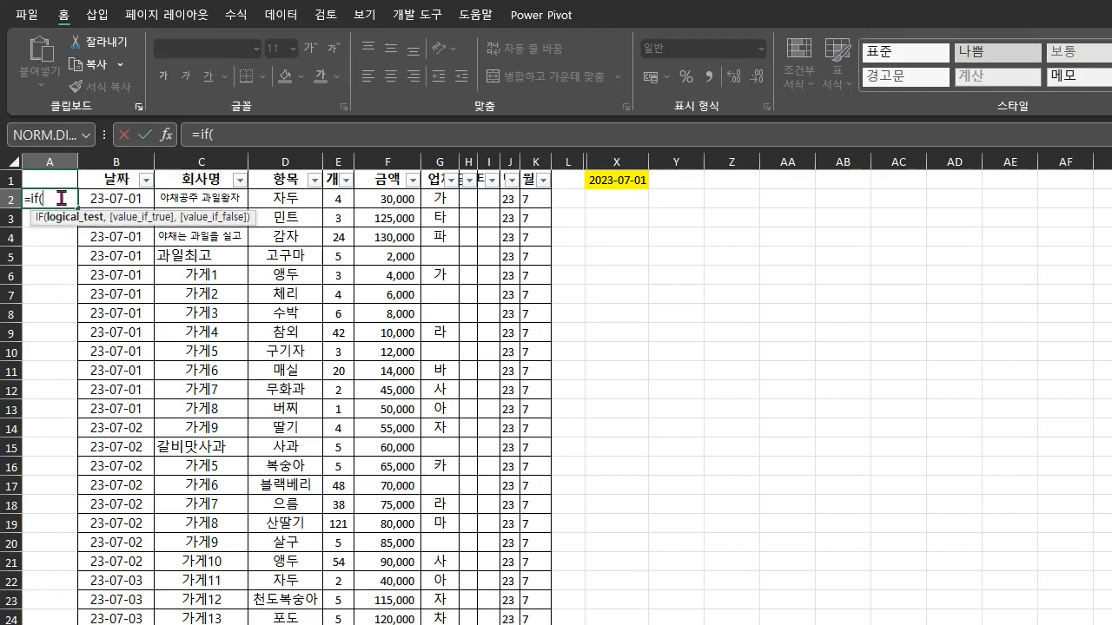
{"action": "left_click", "coordinate": [127, 199]}
{"action": "type", "text": "="}
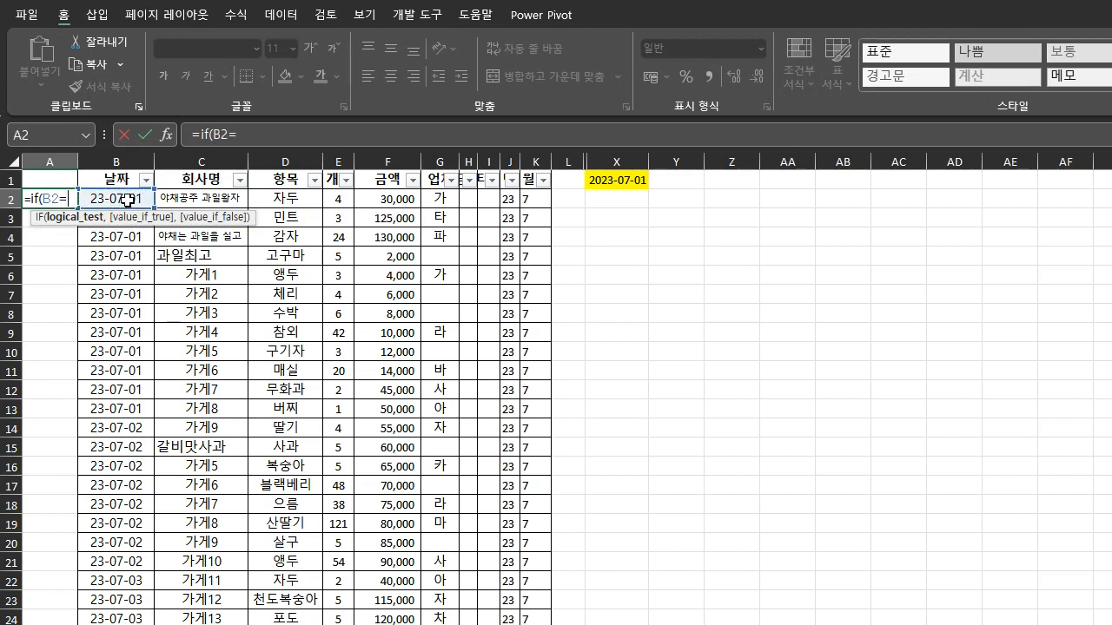
{"action": "left_click", "coordinate": [623, 180]}
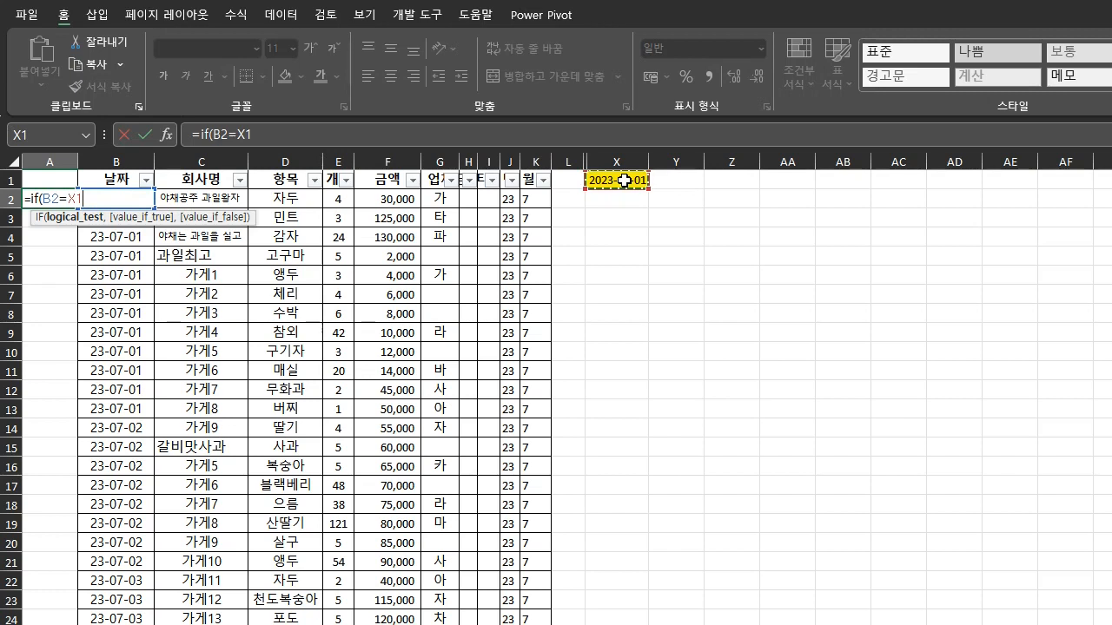
{"action": "key", "text": "F4"}
{"action": "type", "text": ","}
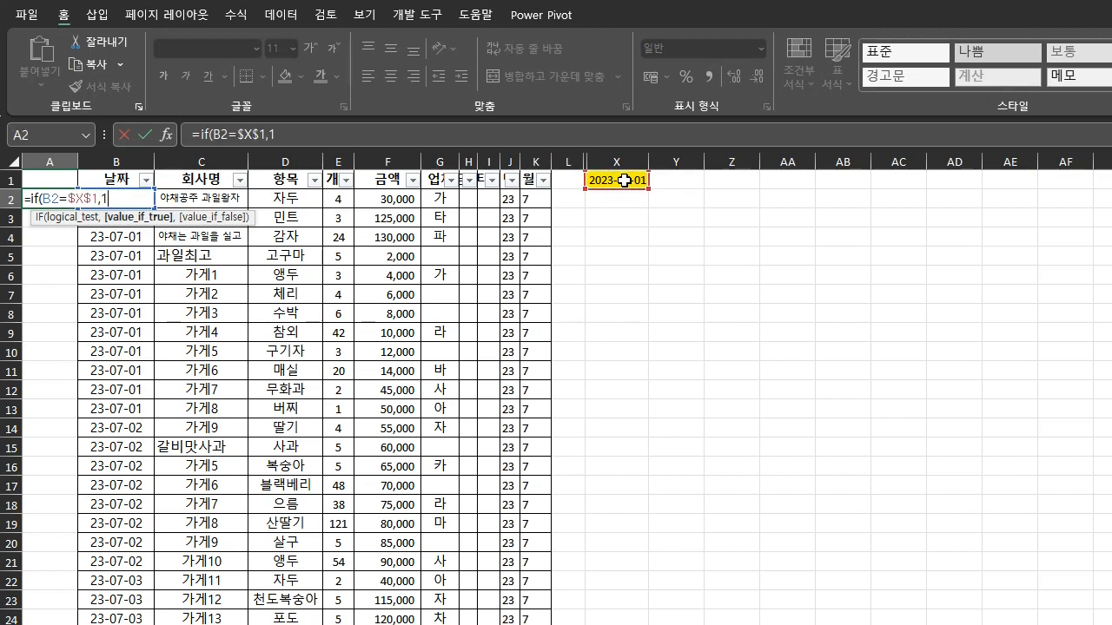
{"action": "type", "text": "1,"}
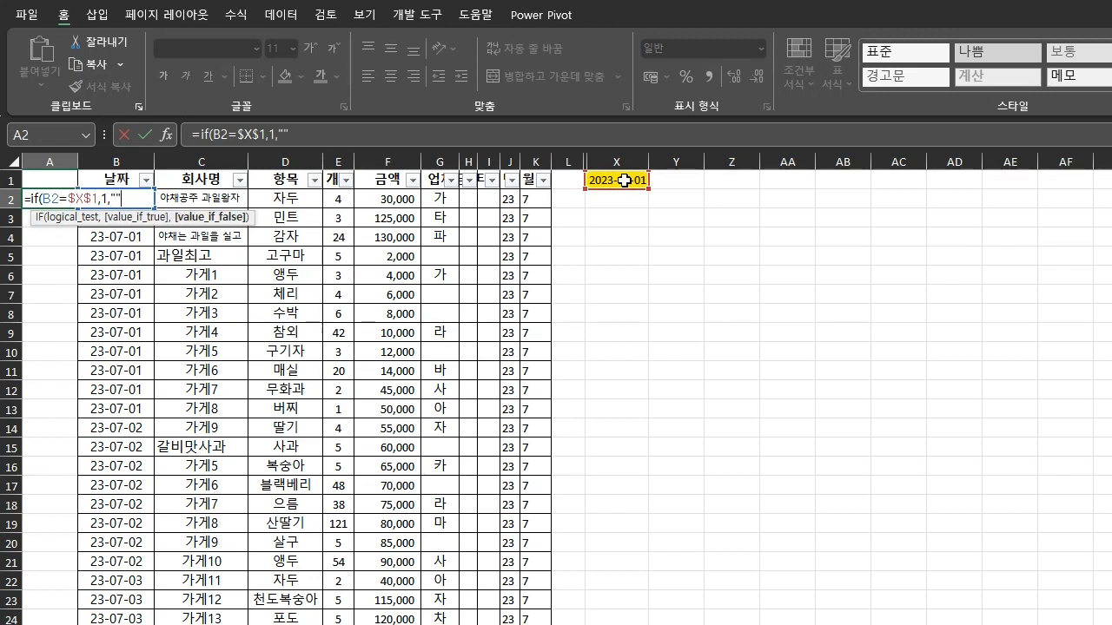
{"action": "type", "text": "\"\""}
{"action": "key", "text": "Return"}
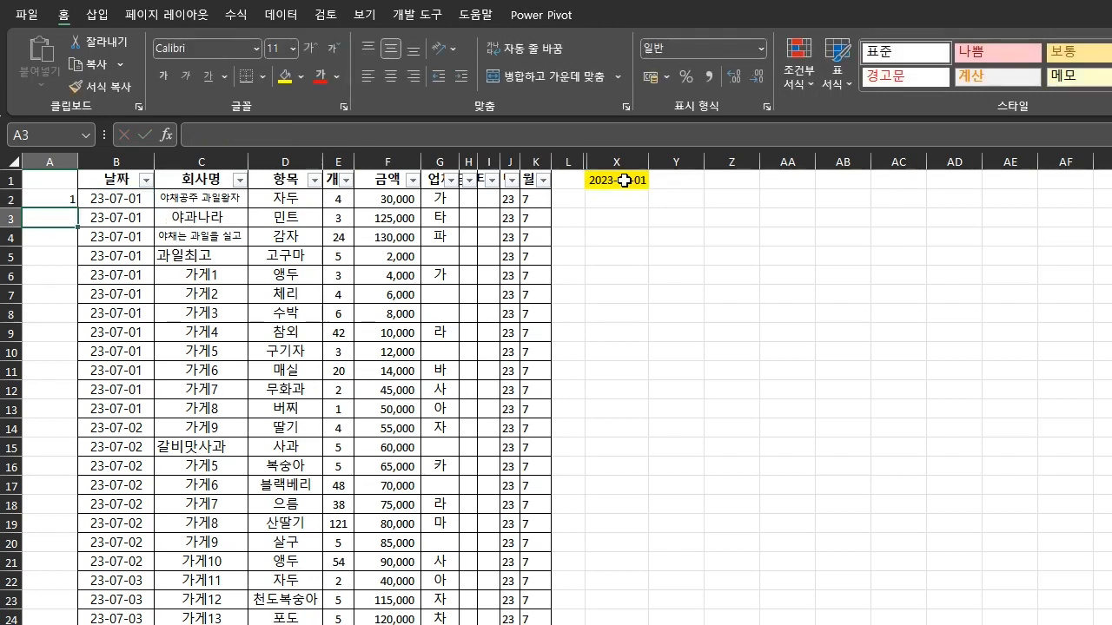
Fill the A2 formula down to cell A22
{"action": "left_click", "coordinate": [59, 194]}
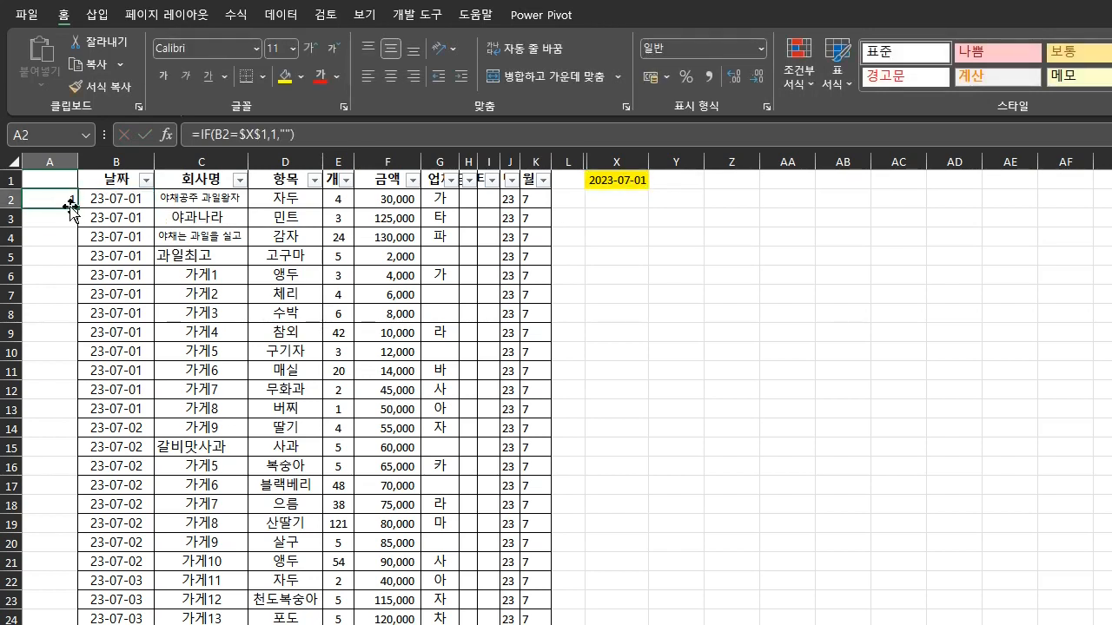
{"action": "left_click_drag", "start_coordinate": [78, 208], "coordinate": [75, 586]}
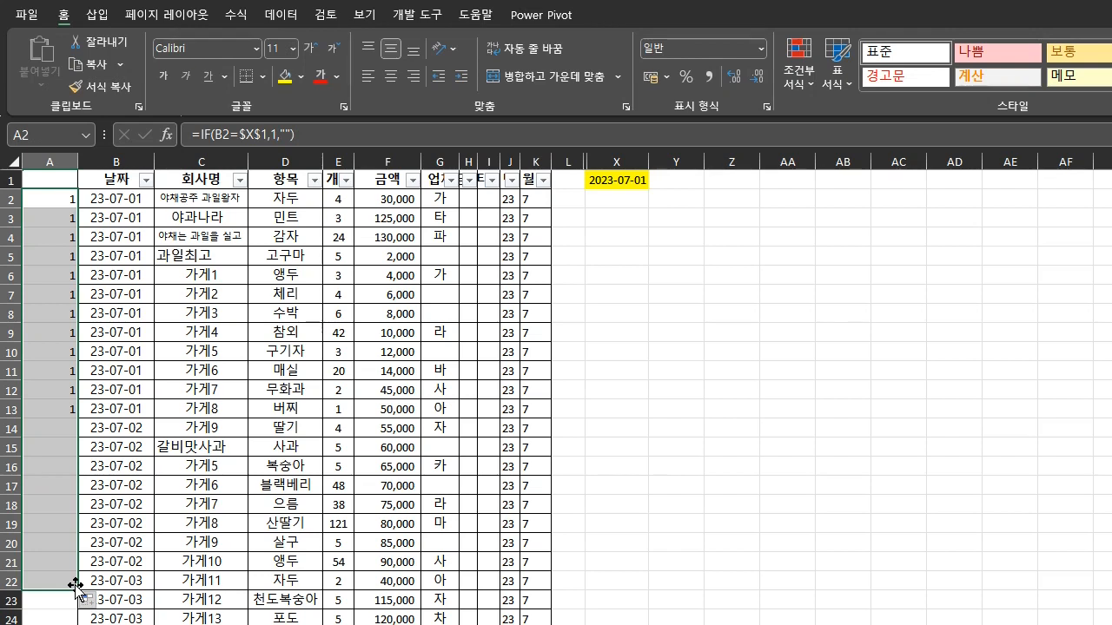
Change the formula in cell A2 to =IF(B2=$X$1,A1+1,"") so matching rows are numbered consecutively
{"action": "left_click", "coordinate": [65, 199]}
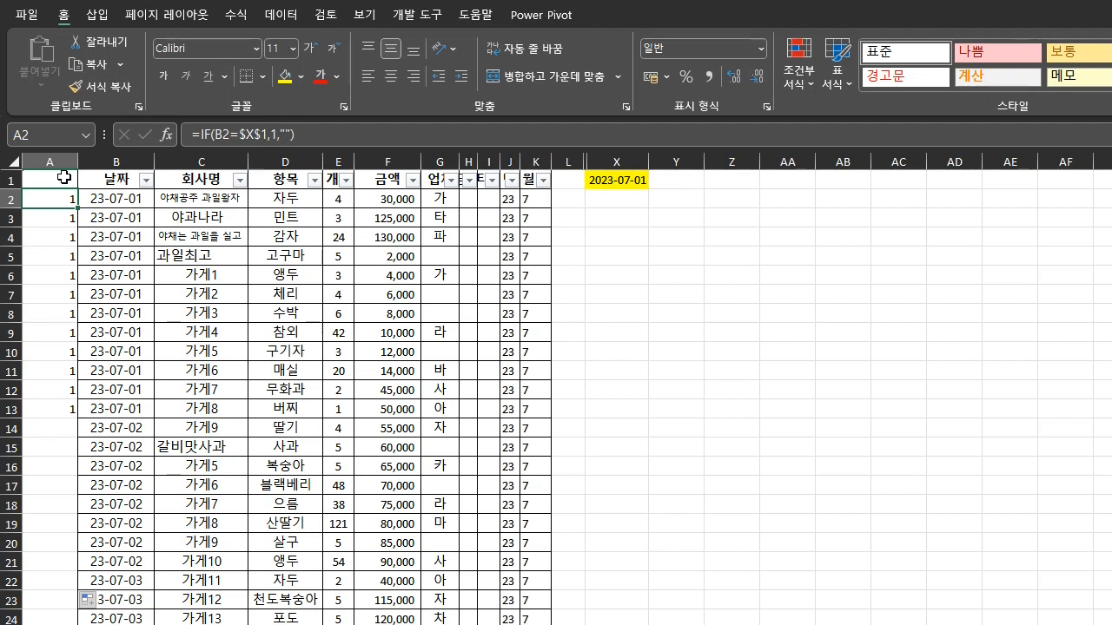
{"action": "left_click", "coordinate": [276, 133]}
{"action": "key", "text": "BackSpace"}
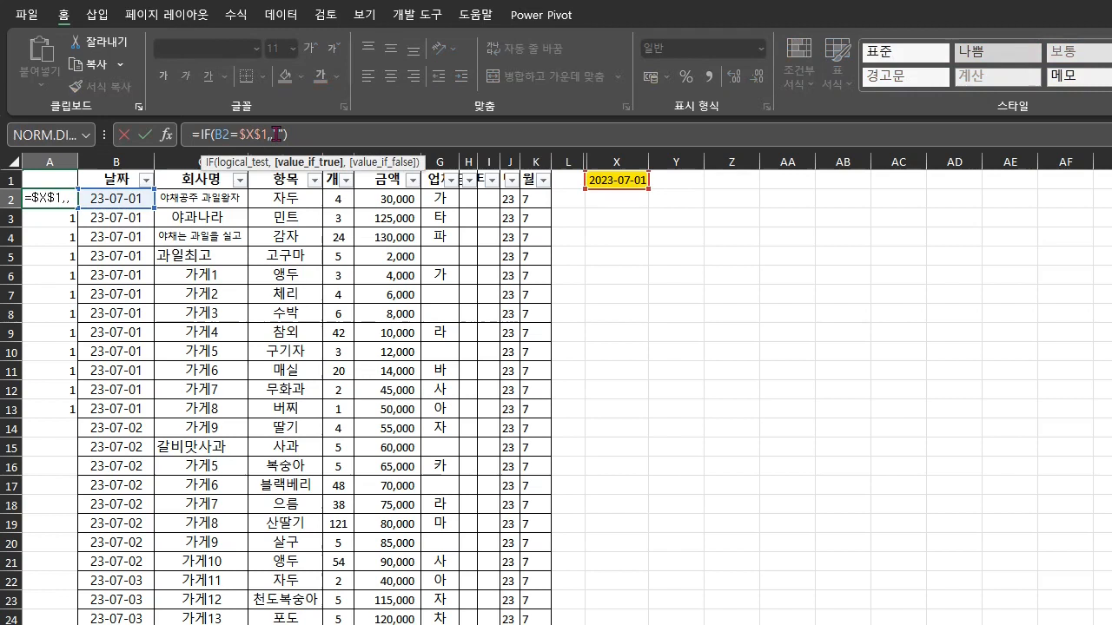
{"action": "left_click", "coordinate": [61, 180]}
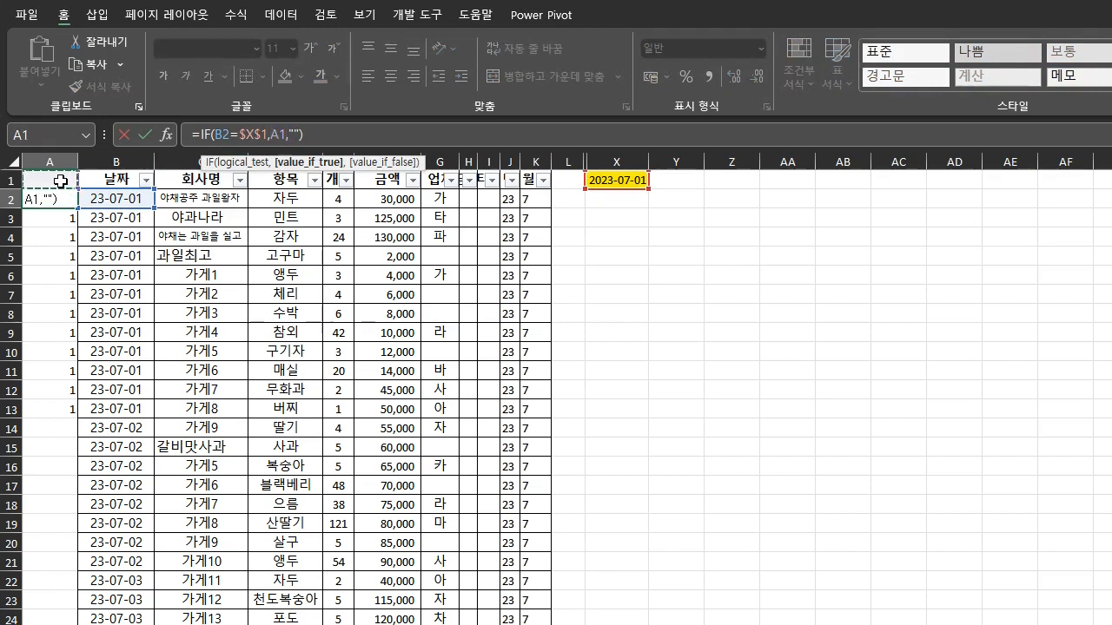
{"action": "type", "text": "+1"}
{"action": "key", "text": "Return"}
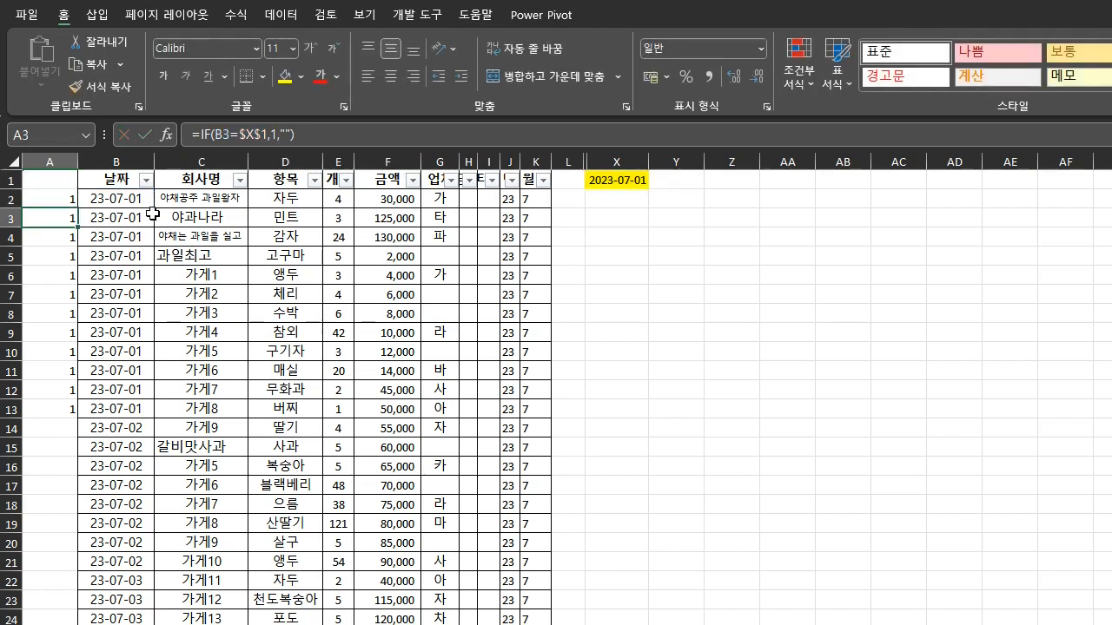
Fill the A2 numbering formula down column A to the end of the data
{"action": "left_click", "coordinate": [55, 199]}
{"action": "left_click_drag", "start_coordinate": [78, 206], "coordinate": [76, 410]}
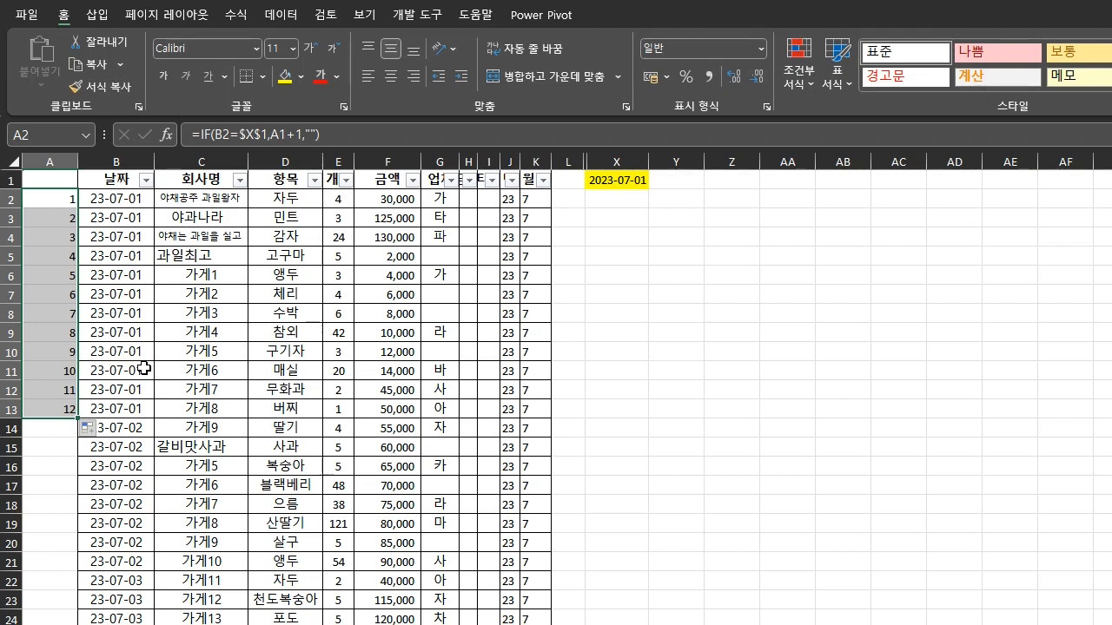
{"action": "double_click", "coordinate": [78, 418]}
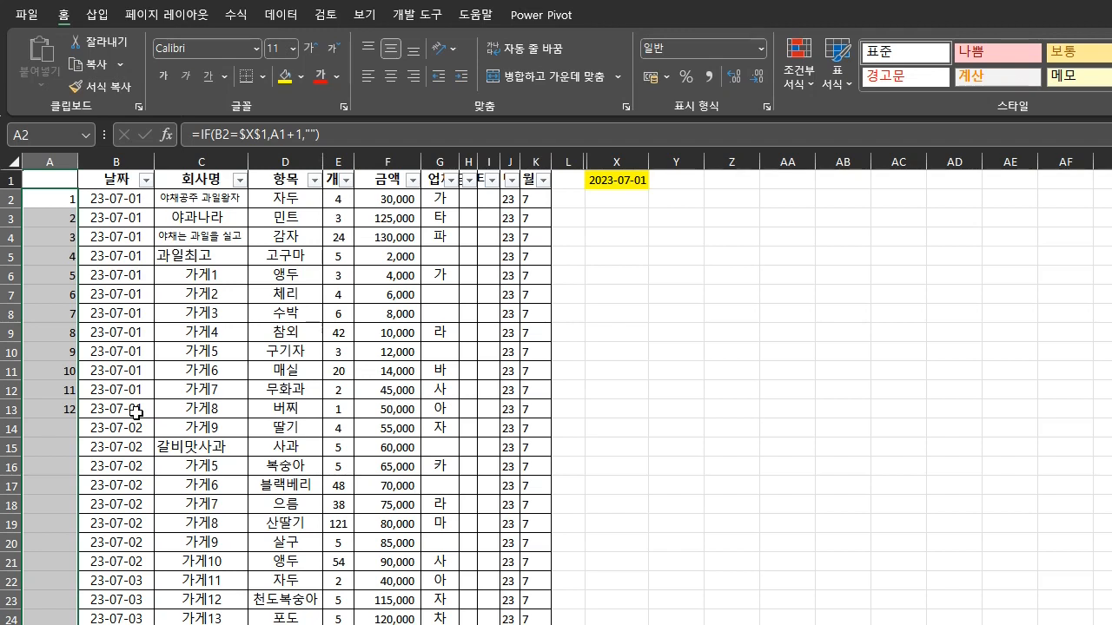
{"action": "left_click", "coordinate": [62, 218]}
{"action": "left_click", "coordinate": [64, 197]}
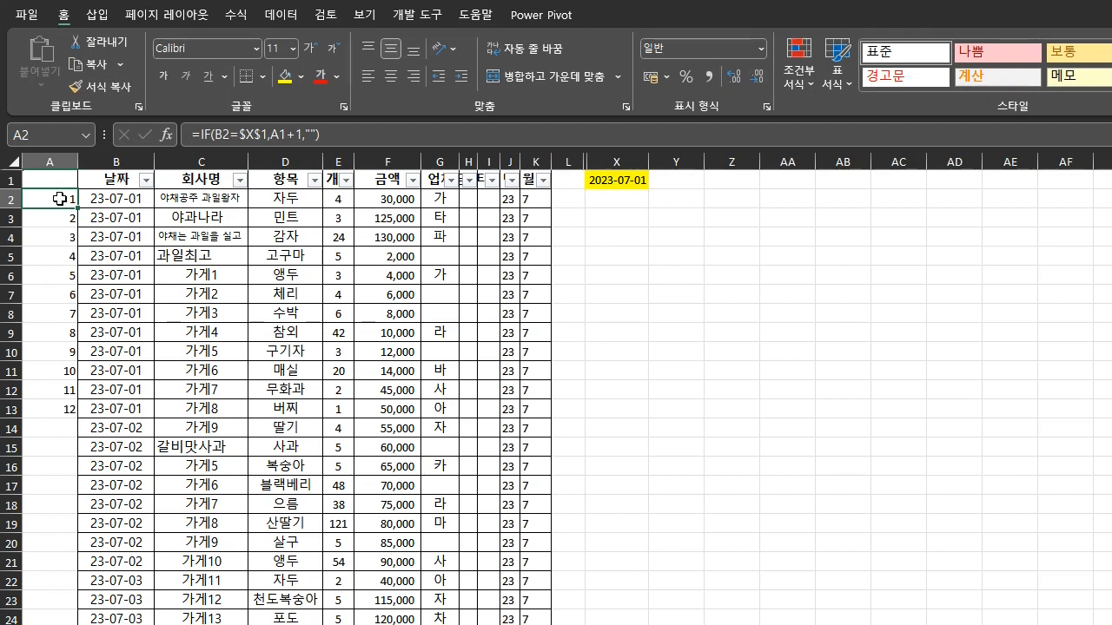
Change the formula in cell A3 to =IF(B3=$X$1,MAX(A$1:A2)+1,"") so numbering continues from the highest number above
{"action": "left_click", "coordinate": [61, 217]}
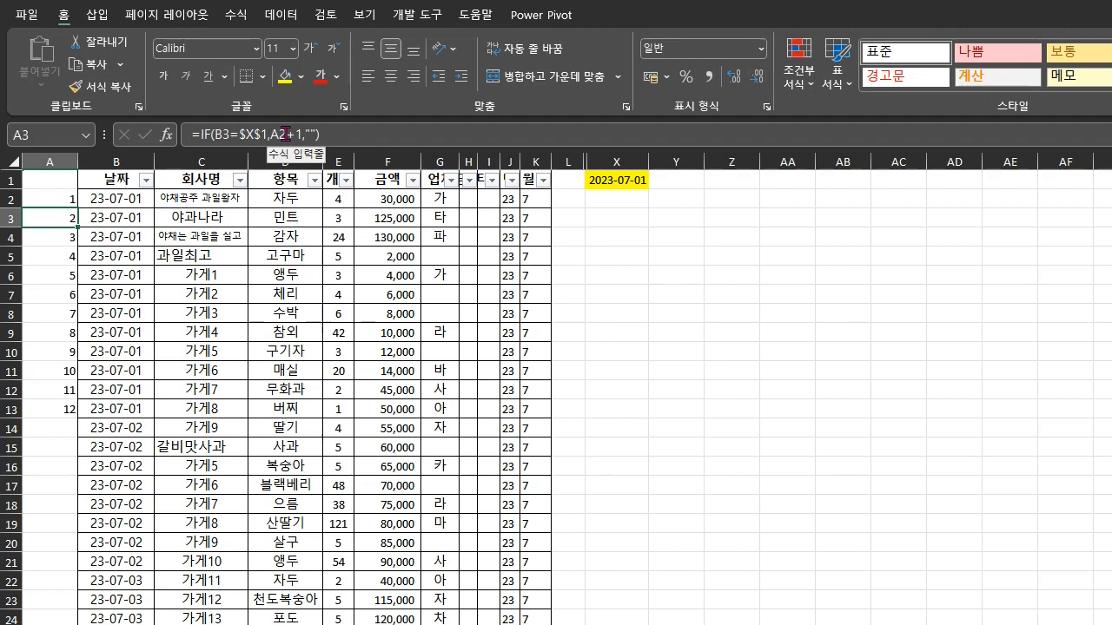
{"action": "left_click_drag", "start_coordinate": [286, 135], "coordinate": [273, 135]}
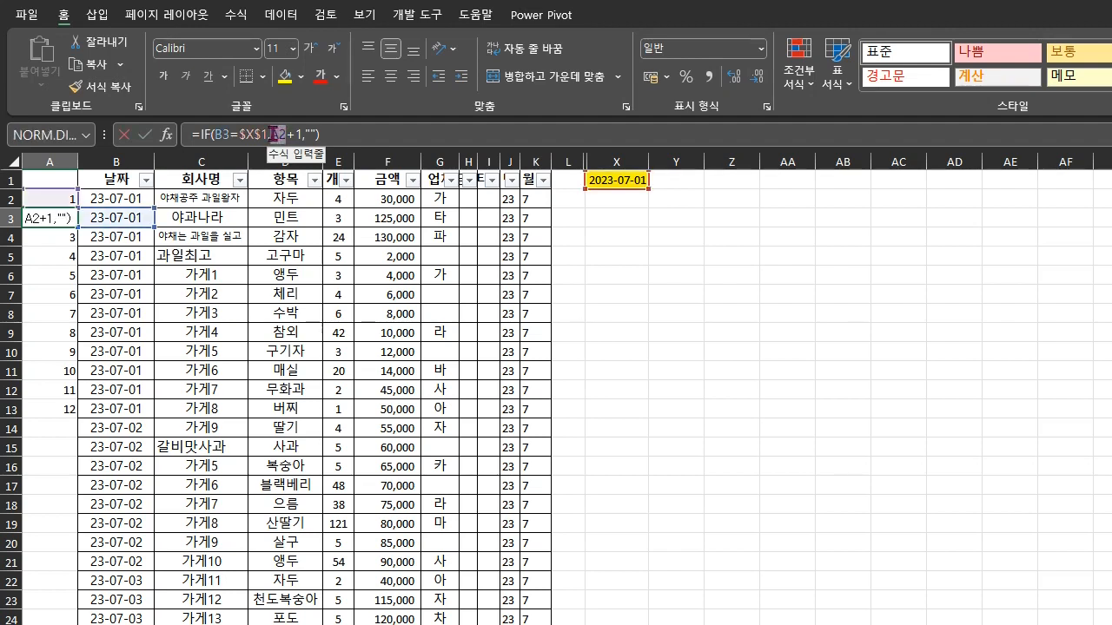
{"action": "key", "text": "BackSpace"}
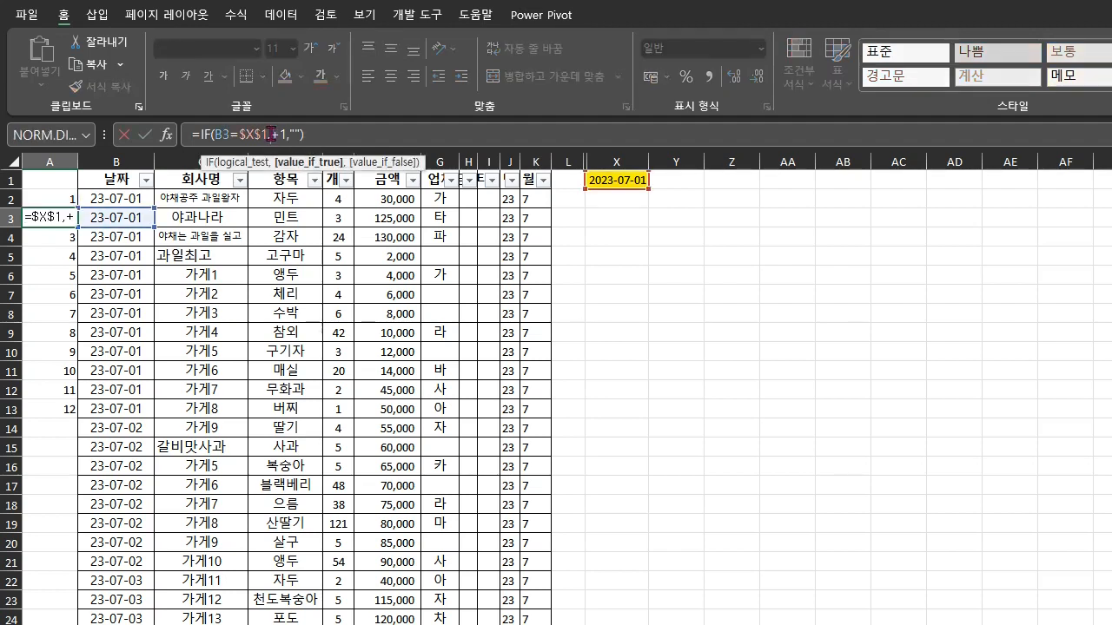
{"action": "type", "text": "max"}
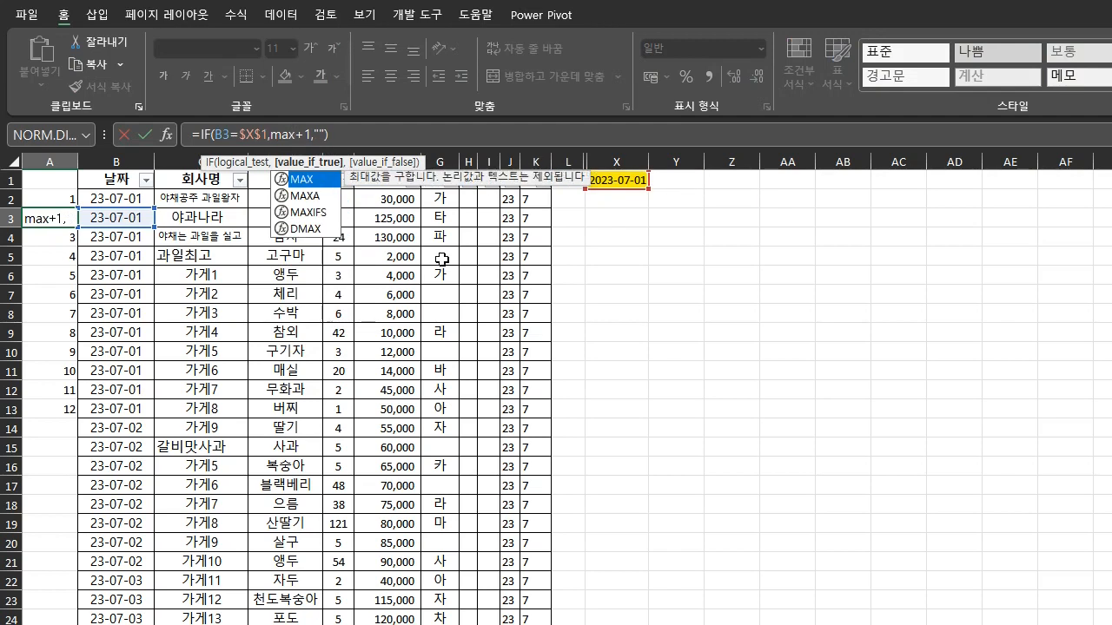
{"action": "type", "text": "("}
{"action": "left_click_drag", "start_coordinate": [59, 180], "coordinate": [61, 199]}
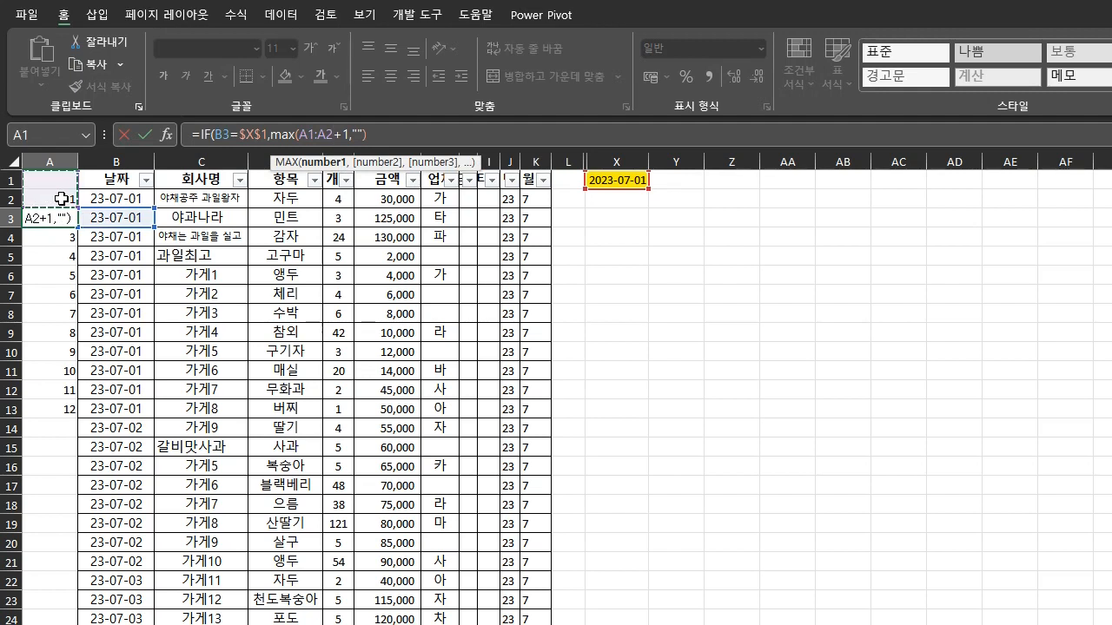
{"action": "type", "text": ")"}
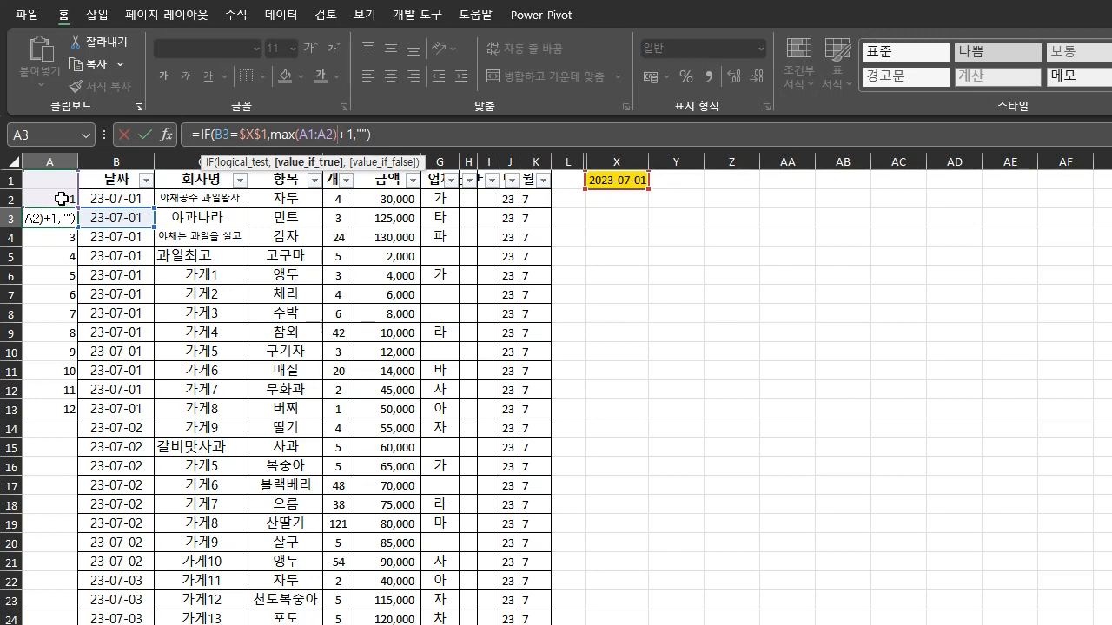
{"action": "left_click", "coordinate": [306, 135]}
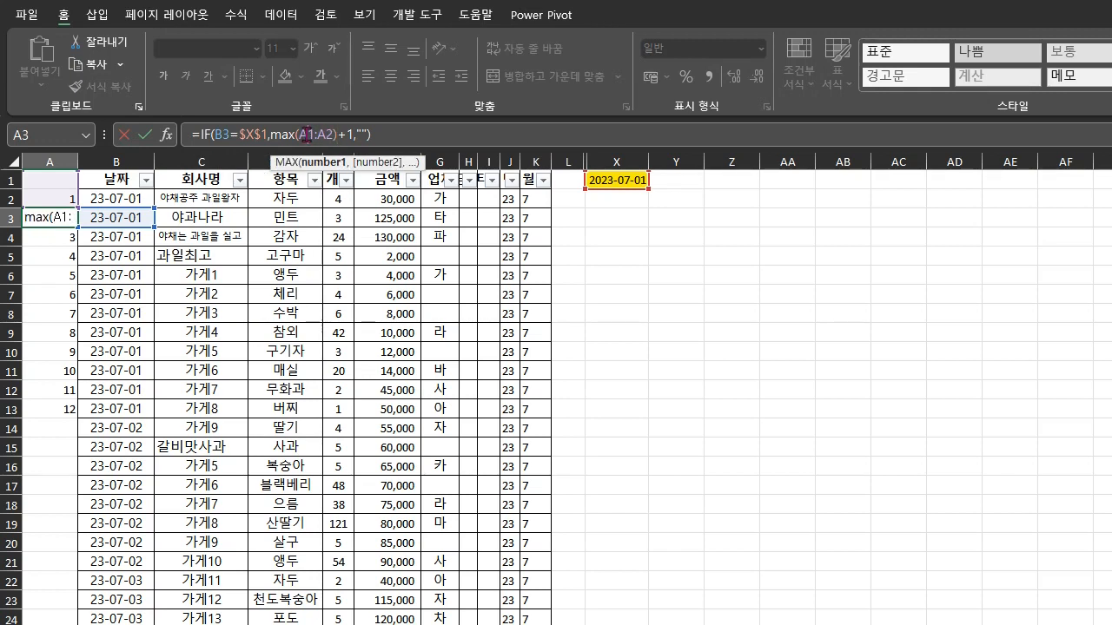
{"action": "type", "text": "$"}
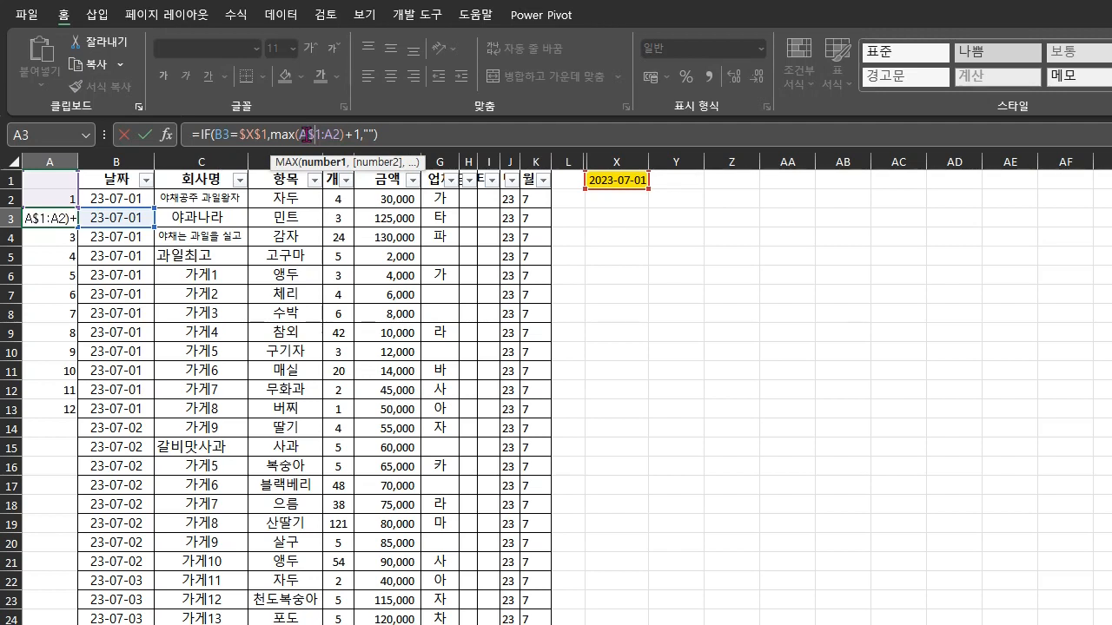
{"action": "key", "text": "Return"}
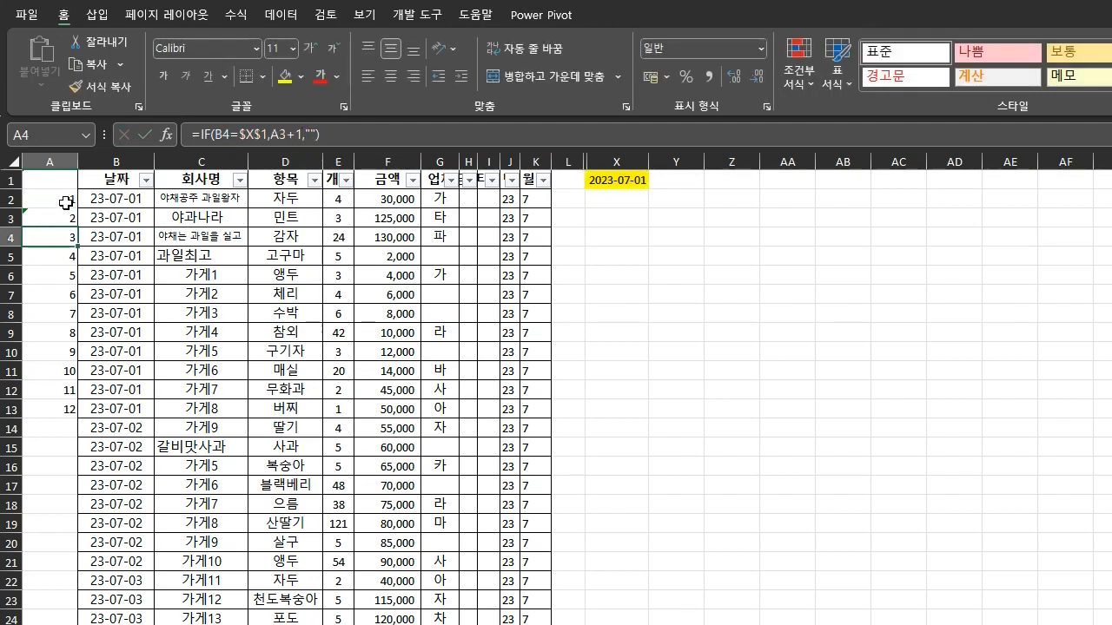
Fill the A3 formula down to A22 and set the date in cell B6 to 7-2
{"action": "left_click", "coordinate": [61, 217]}
{"action": "left_click_drag", "start_coordinate": [78, 227], "coordinate": [70, 590]}
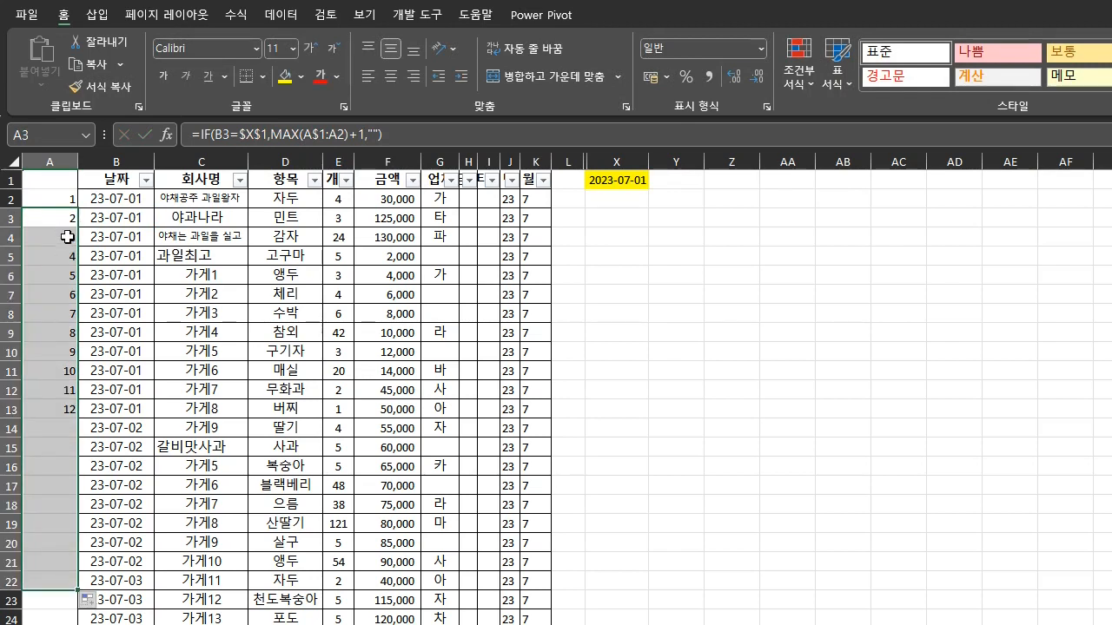
{"action": "left_click", "coordinate": [135, 277]}
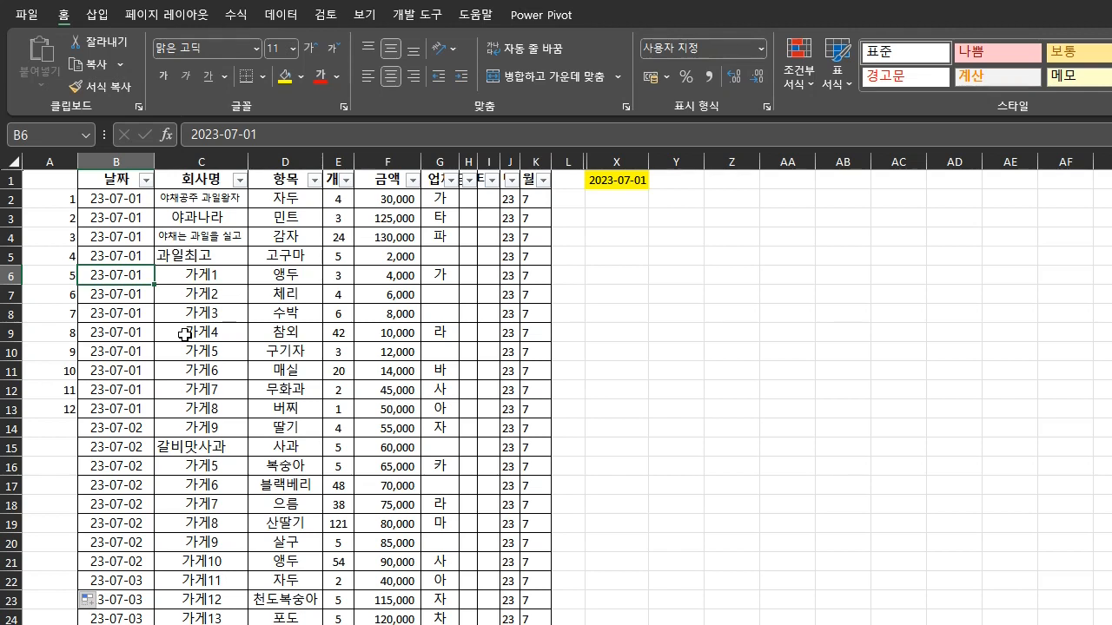
{"action": "type", "text": "7-2"}
{"action": "key", "text": "Return"}
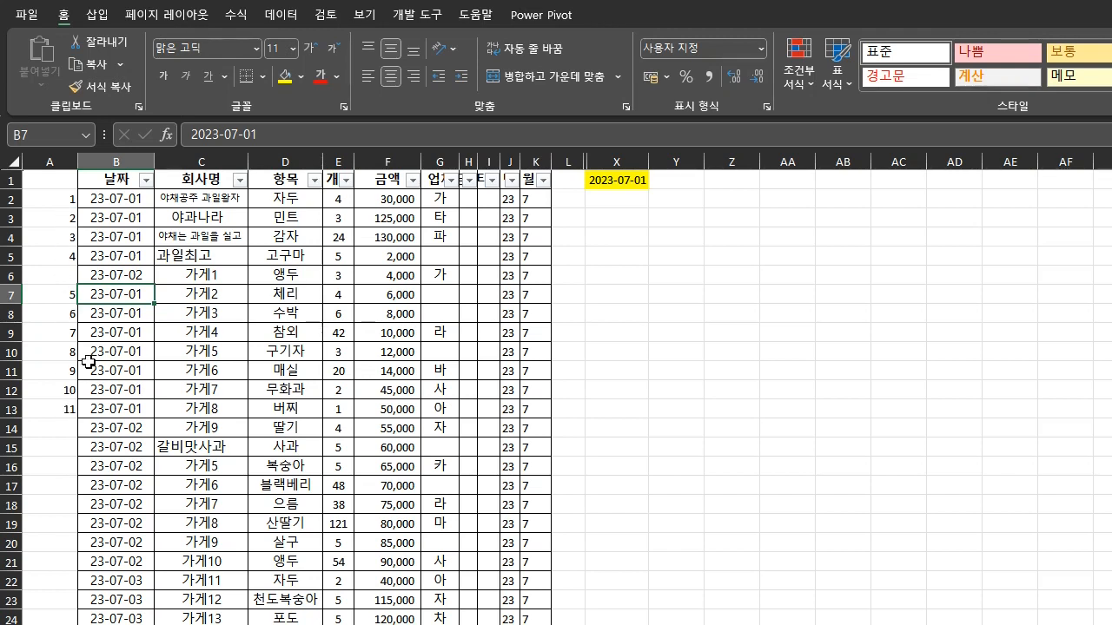
Fill the A3 formula down to A250 and shade the helper column from A1 to A250 light green
{"action": "left_click", "coordinate": [65, 220]}
{"action": "mouse_move", "coordinate": [80, 225]}
{"action": "left_mouse_down"}
{"action": "mouse_move", "coordinate": [78, 622]}
{"action": "mouse_move", "coordinate": [54, 535]}
{"action": "left_mouse_up"}
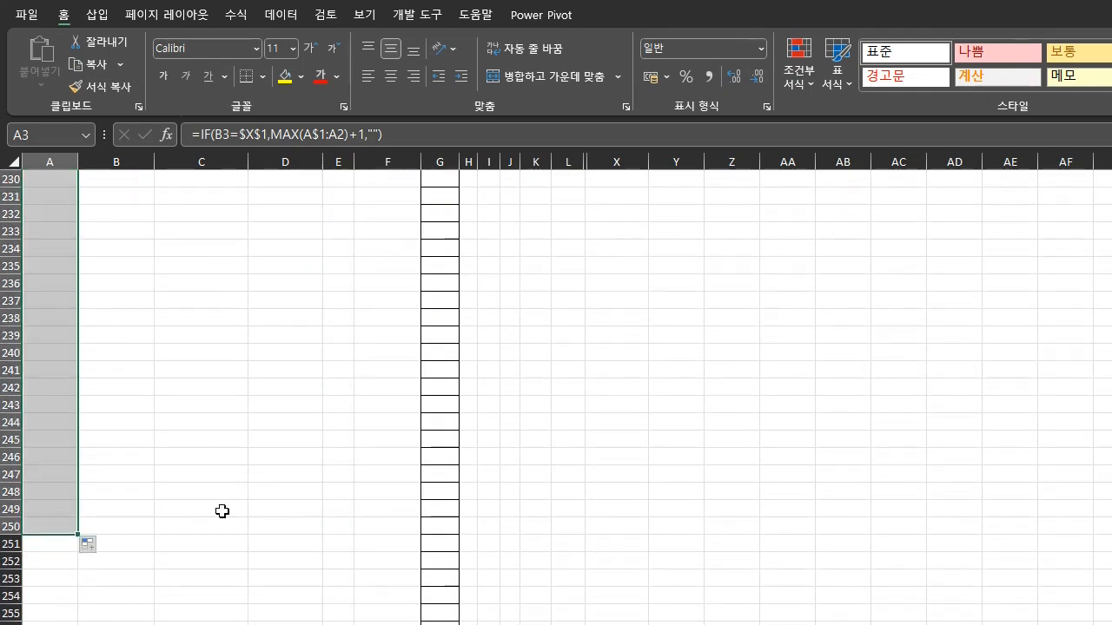
{"action": "left_click", "coordinate": [301, 78]}
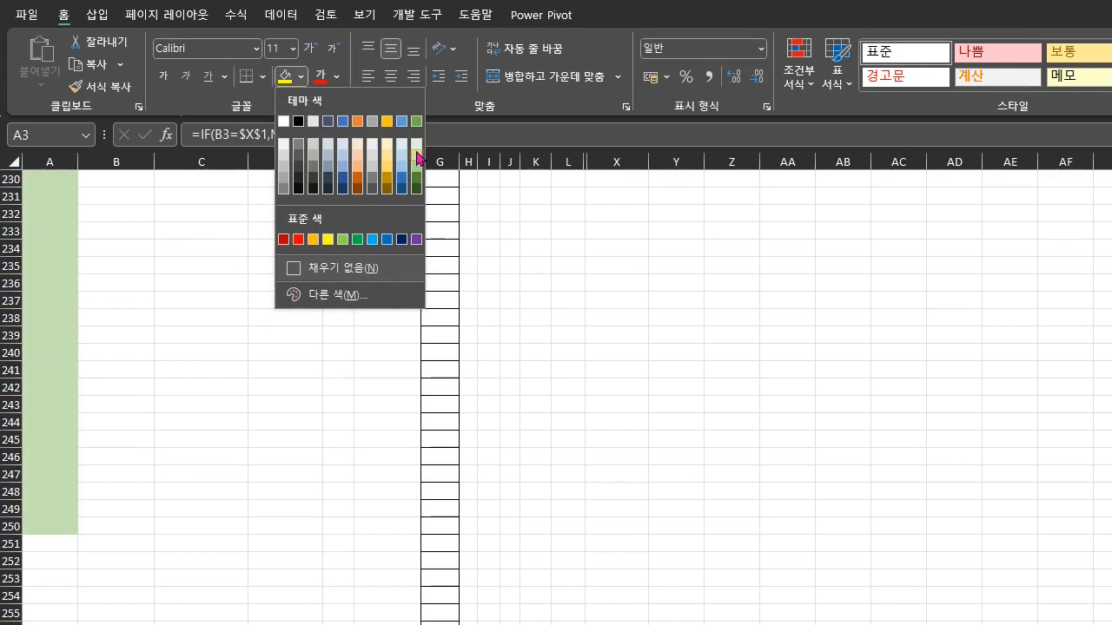
{"action": "left_click", "coordinate": [416, 145]}
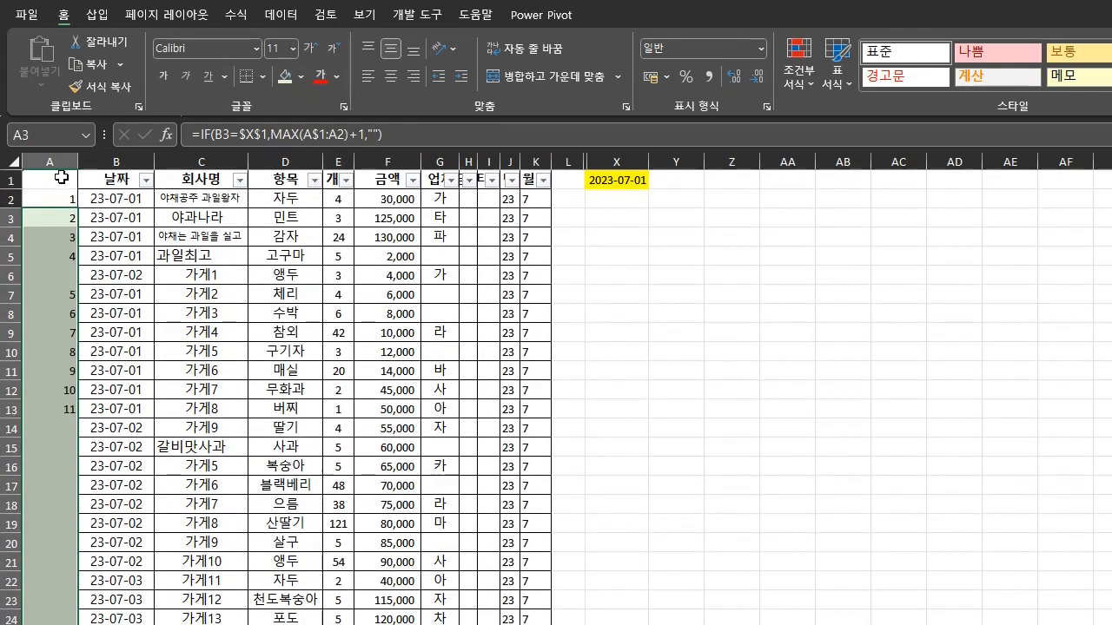
{"action": "left_click_drag", "start_coordinate": [61, 177], "coordinate": [48, 219]}
{"action": "left_click", "coordinate": [285, 78]}
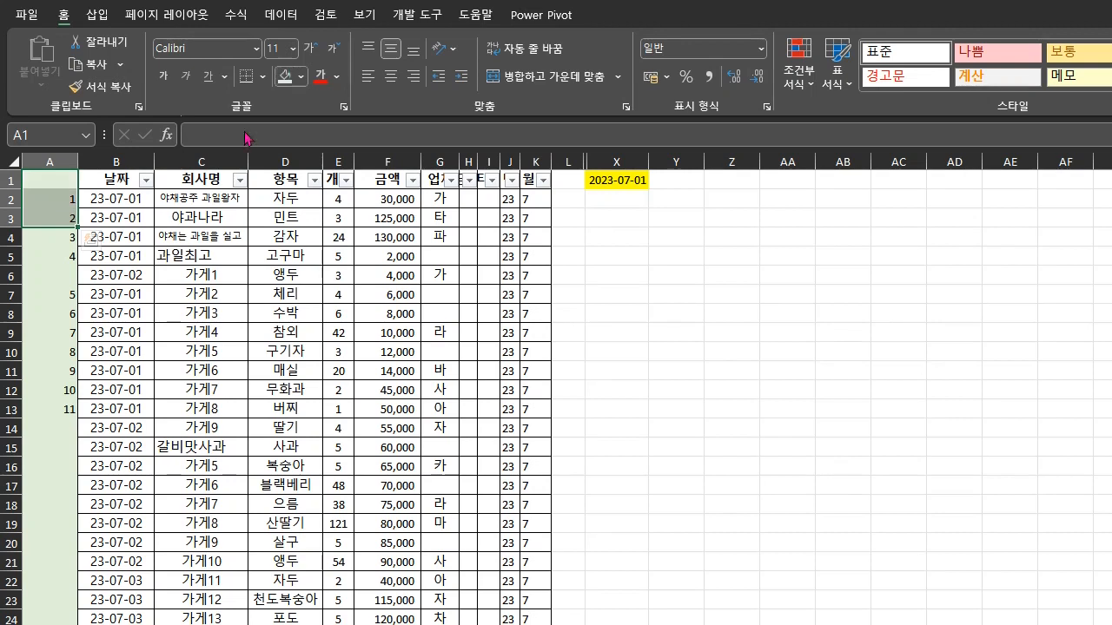
{"action": "left_click", "coordinate": [117, 351]}
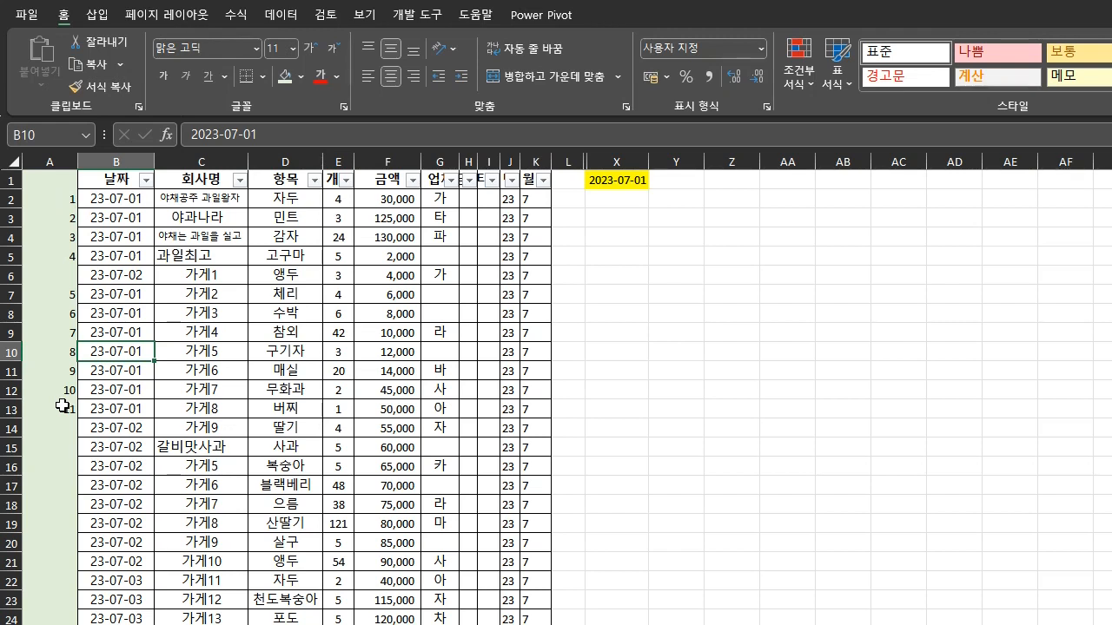
Copy the table's header cells B1:K1
{"action": "left_click_drag", "start_coordinate": [124, 179], "coordinate": [540, 182]}
{"action": "key", "text": "ctrl+c"}
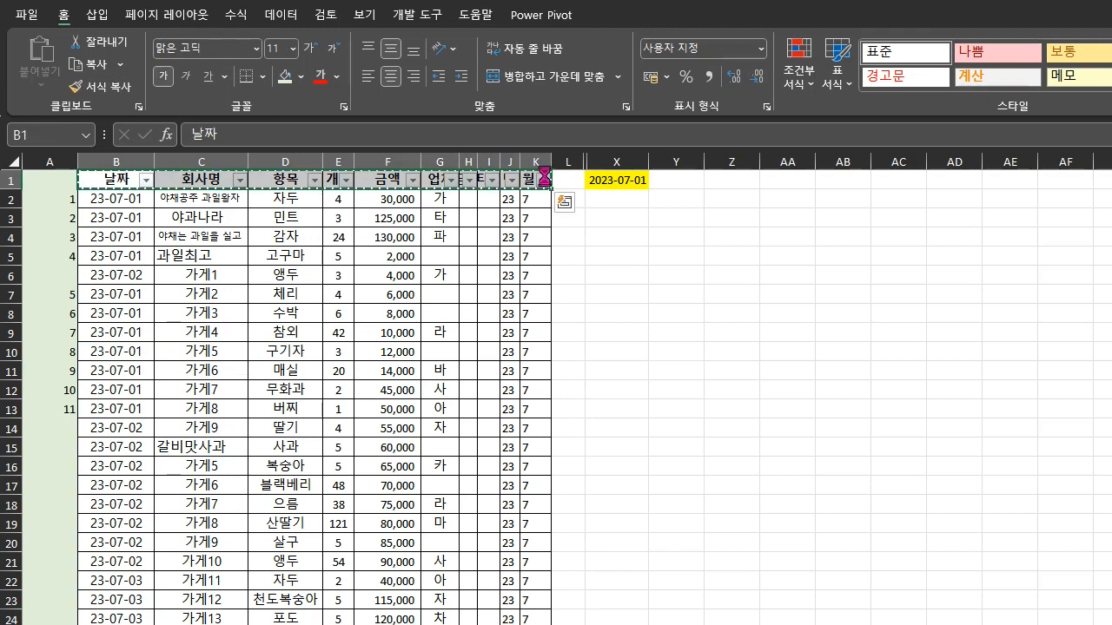
{"action": "left_click", "coordinate": [622, 198]}
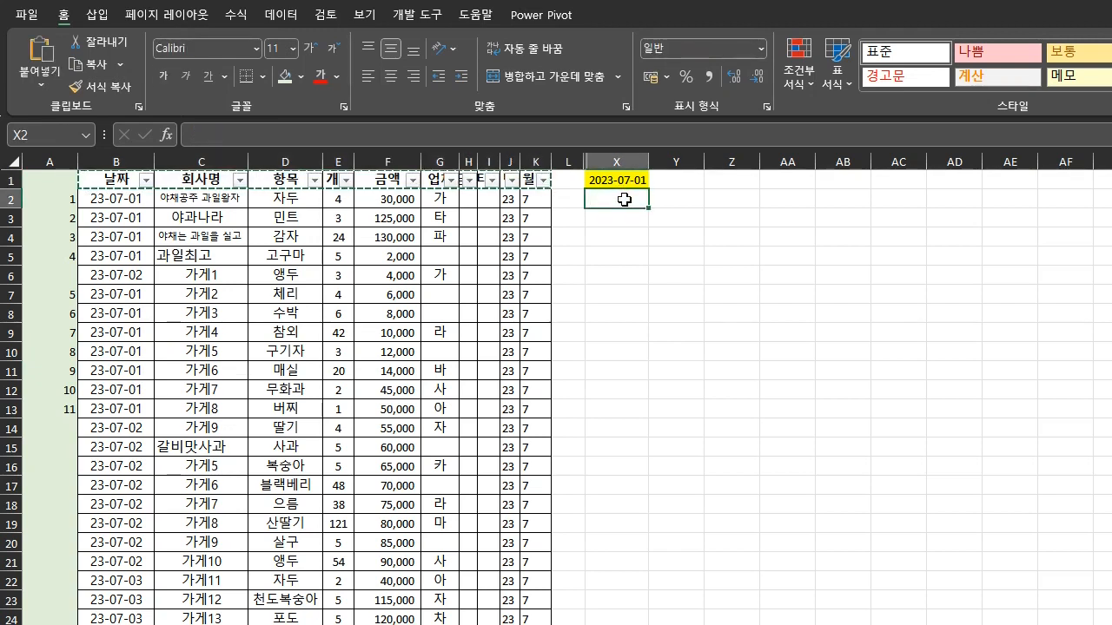
{"action": "key", "text": "ctrl+v"}
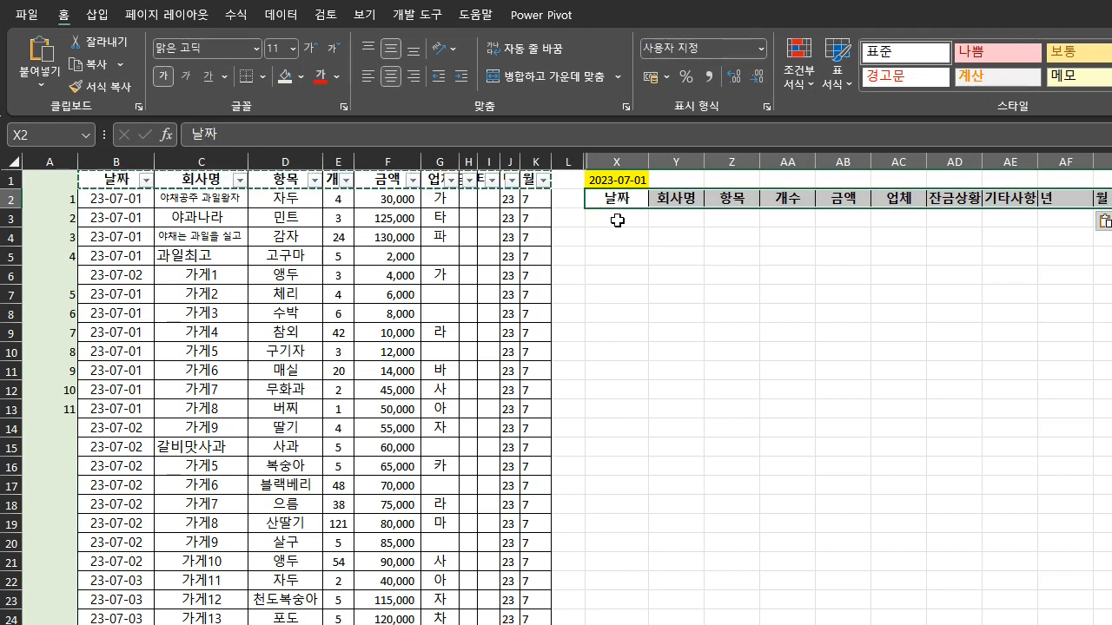
{"action": "key", "text": "ctrl+z"}
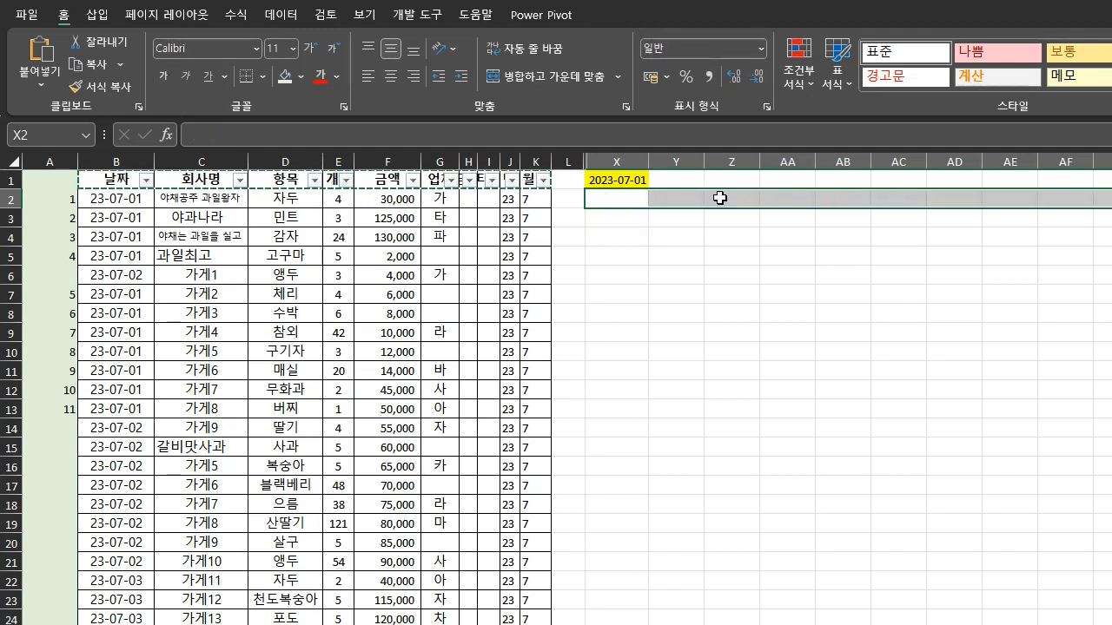
Paste the copied headers into row 2, starting at cell Y2
{"action": "left_click", "coordinate": [675, 199]}
{"action": "key", "text": "ctrl+v"}
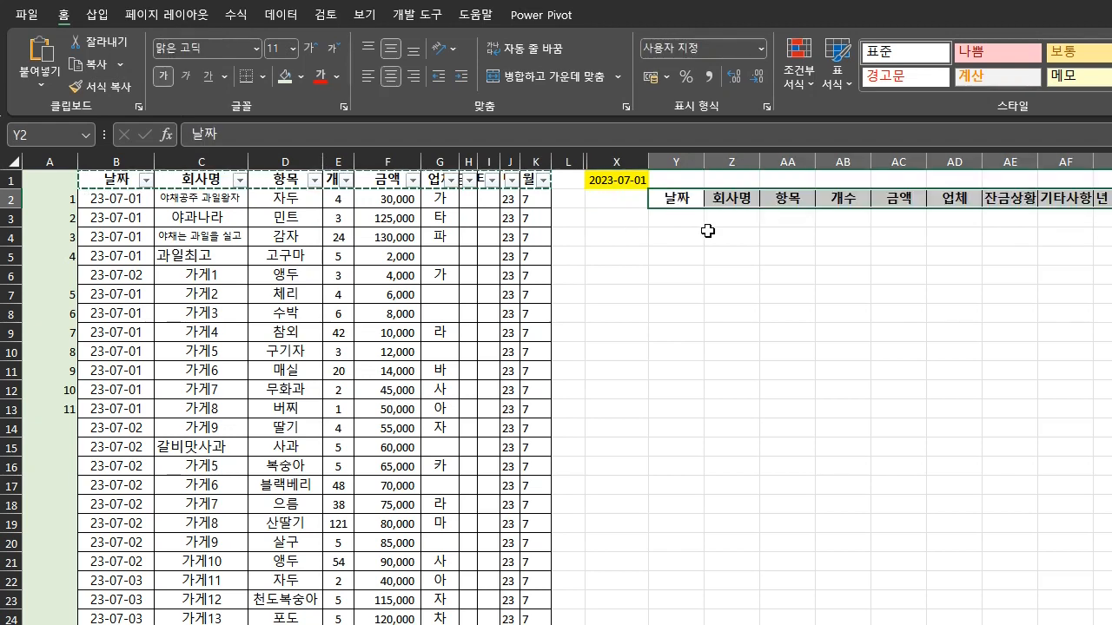
Enter 1, 2 and 3 from cell X3 downward and extend the number series down column X past row 240
{"action": "left_click", "coordinate": [637, 222]}
{"action": "type", "text": "1"}
{"action": "key", "text": "Return"}
{"action": "type", "text": "2"}
{"action": "key", "text": "Return"}
{"action": "type", "text": "3"}
{"action": "mouse_move", "coordinate": [631, 218]}
{"action": "left_mouse_down"}
{"action": "mouse_move", "coordinate": [630, 247]}
{"action": "mouse_move", "coordinate": [640, 218]}
{"action": "mouse_move", "coordinate": [641, 621]}
{"action": "mouse_move", "coordinate": [622, 439]}
{"action": "mouse_move", "coordinate": [645, 123]}
{"action": "mouse_move", "coordinate": [620, 624]}
{"action": "left_mouse_up"}
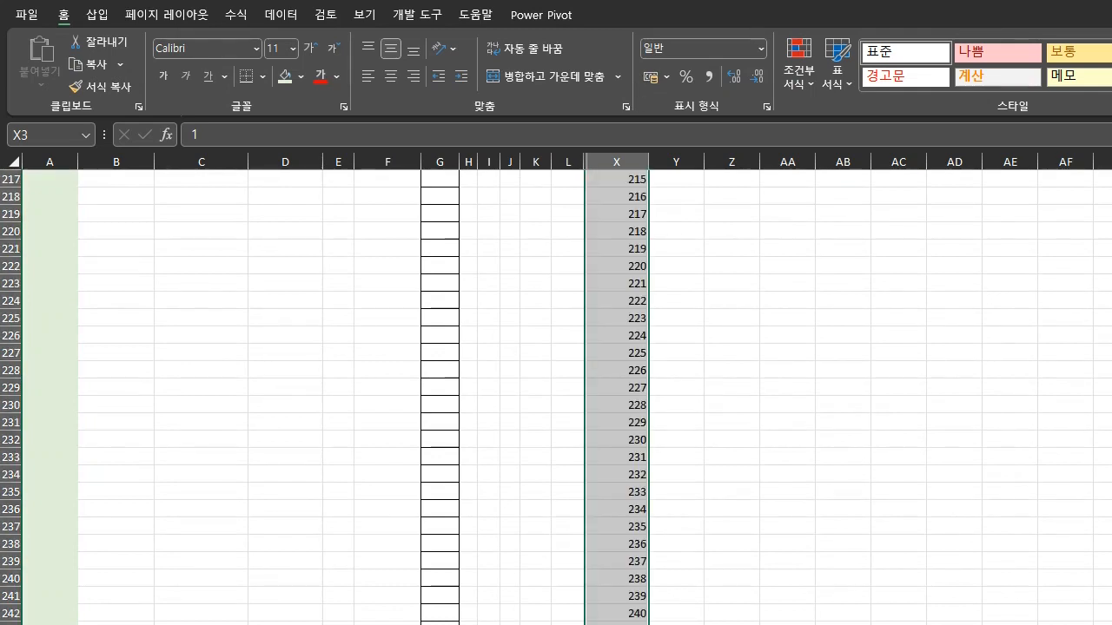
{"action": "key", "text": "ctrl+Up"}
{"action": "key", "text": "Down"}
{"action": "key", "text": "Down"}
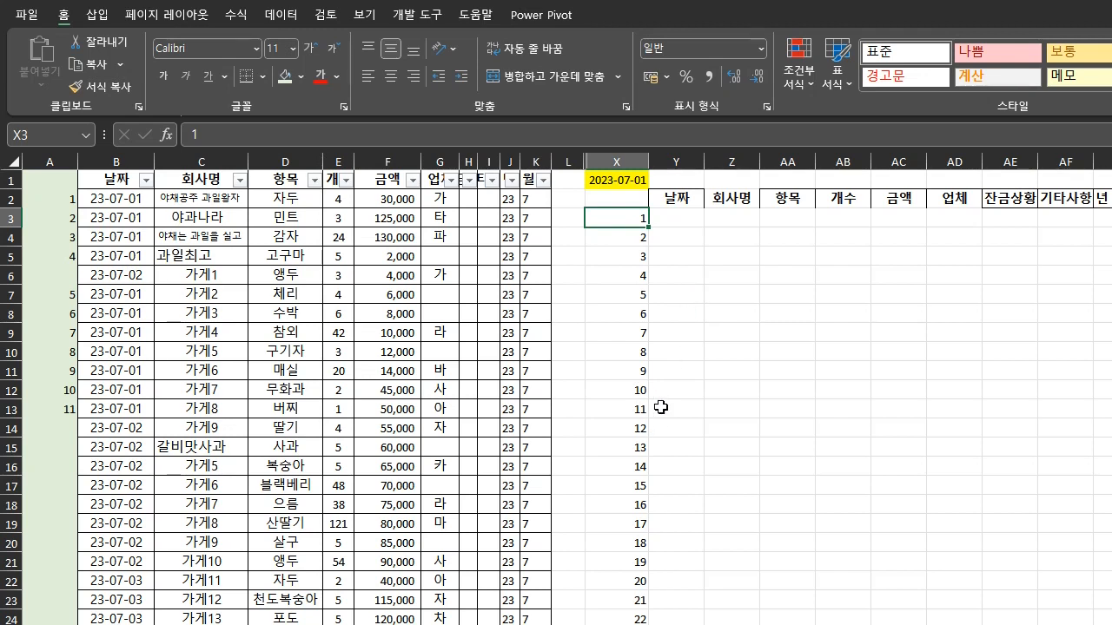
Start a VLOOKUP formula in cell Y3 with its arguments dialog and set the lookup value to X3
{"action": "left_click", "coordinate": [685, 217]}
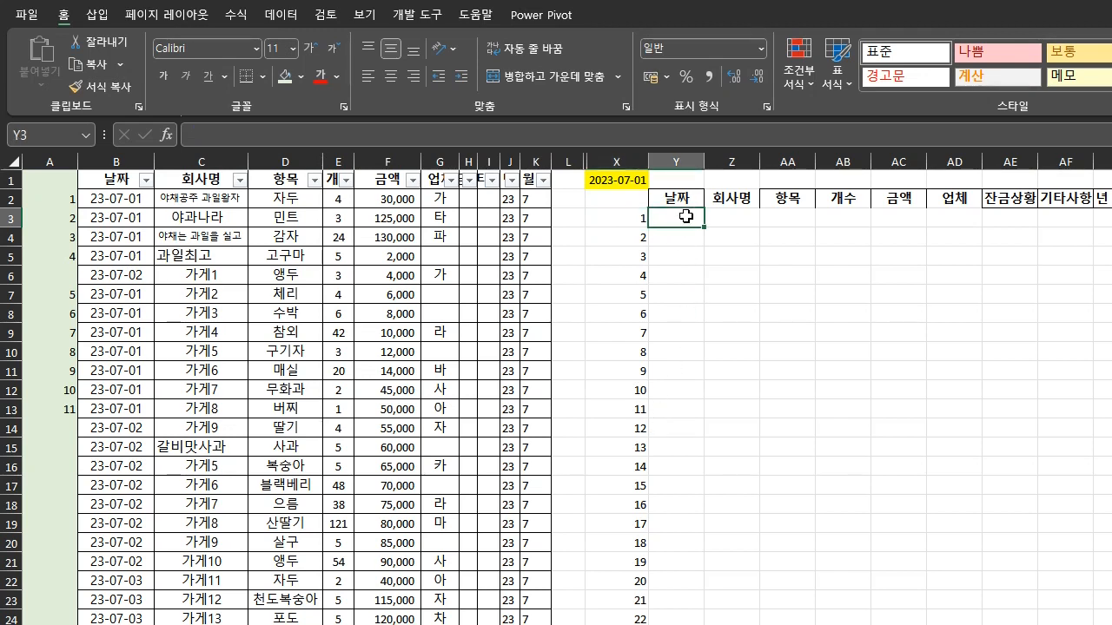
{"action": "type", "text": "v"}
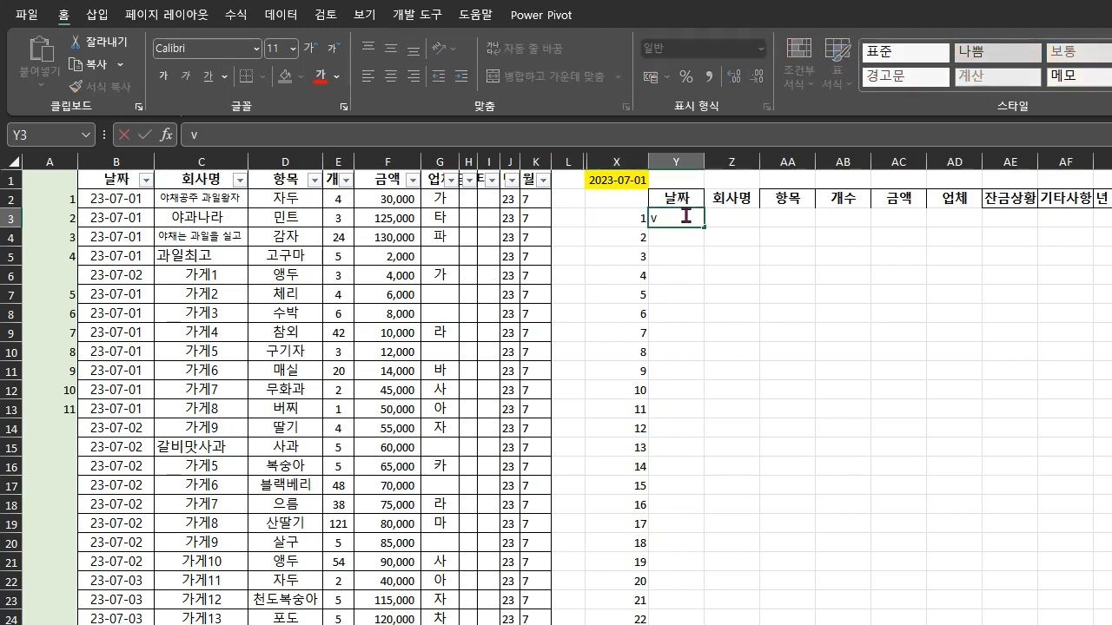
{"action": "type", "text": "="}
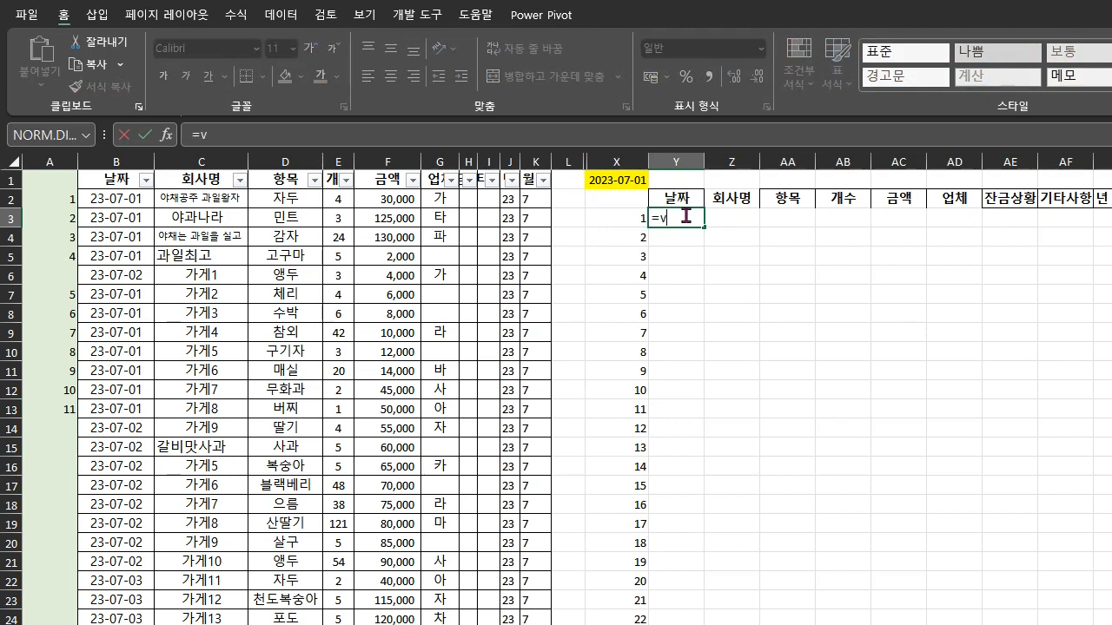
{"action": "type", "text": "vloo"}
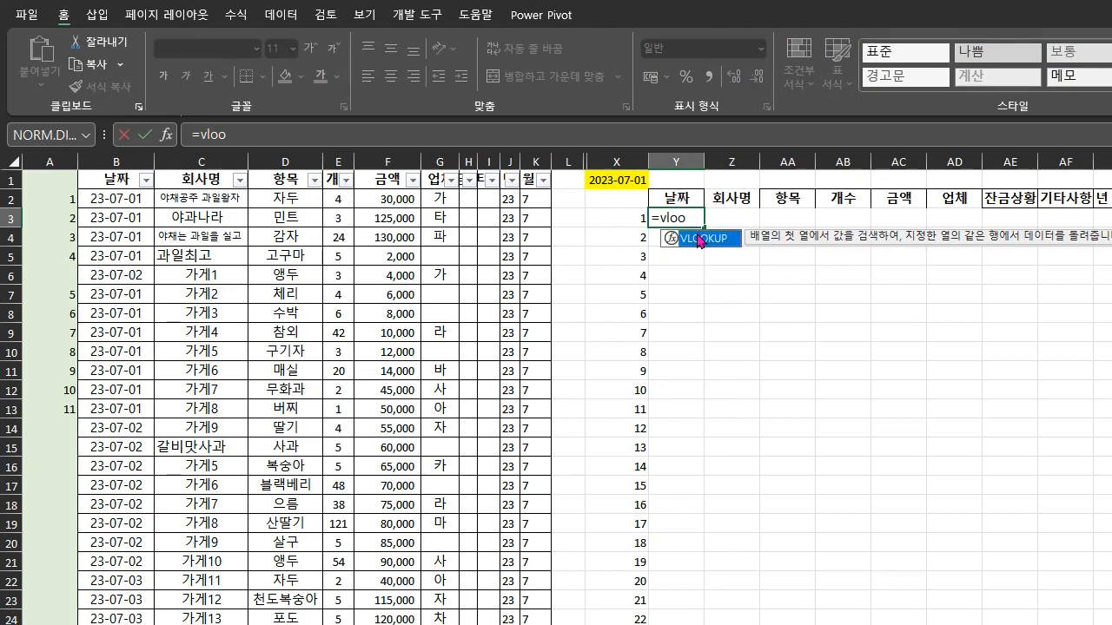
{"action": "double_click", "coordinate": [692, 239]}
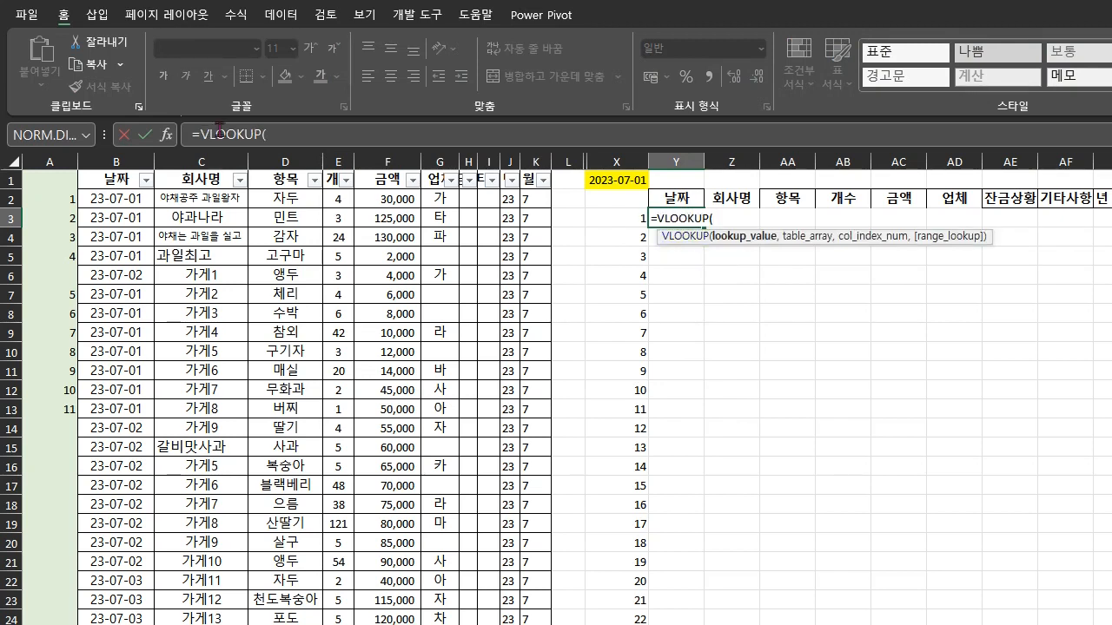
{"action": "left_click", "coordinate": [166, 136]}
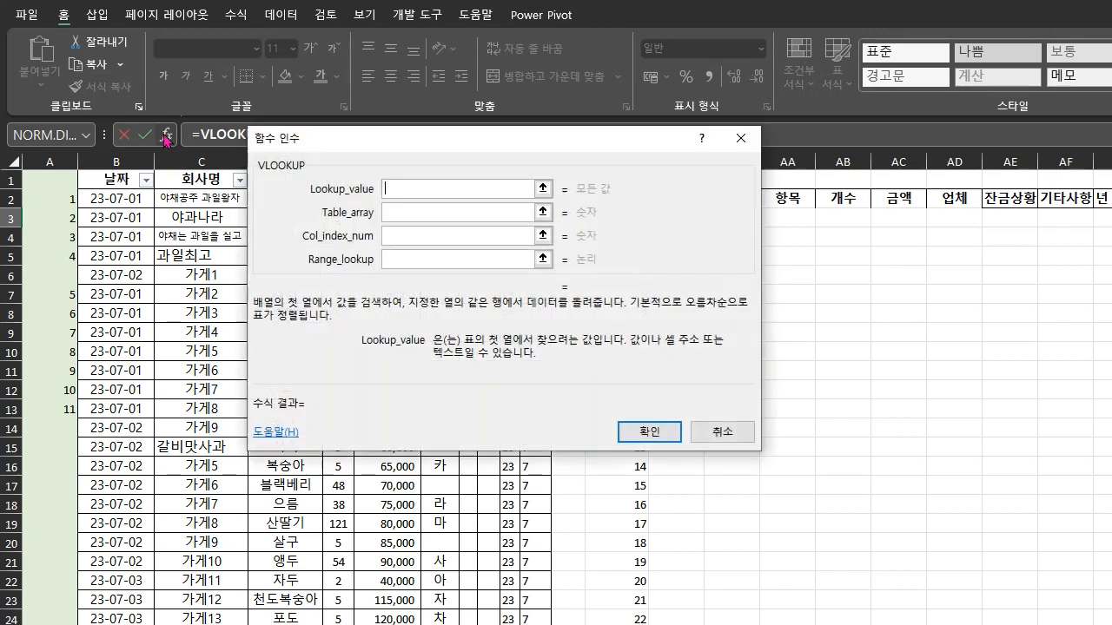
{"action": "left_click_drag", "start_coordinate": [462, 152], "coordinate": [910, 304]}
{"action": "left_click", "coordinate": [637, 222]}
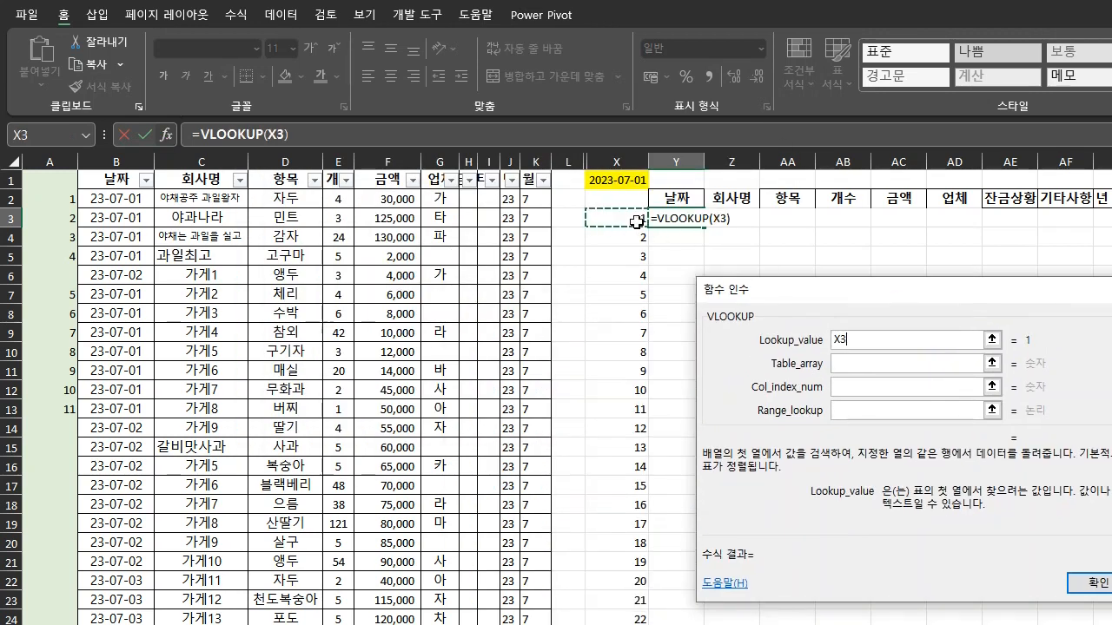
Set the VLOOKUP table array to the absolute range $A$1:$K$250
{"action": "left_click", "coordinate": [877, 365]}
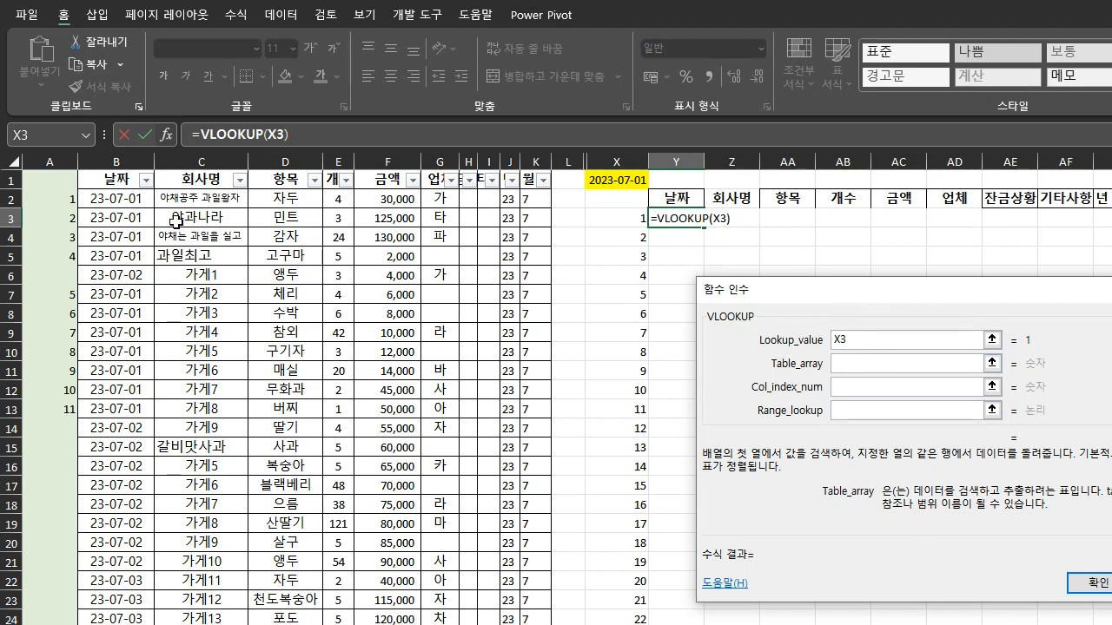
{"action": "left_click", "coordinate": [65, 175]}
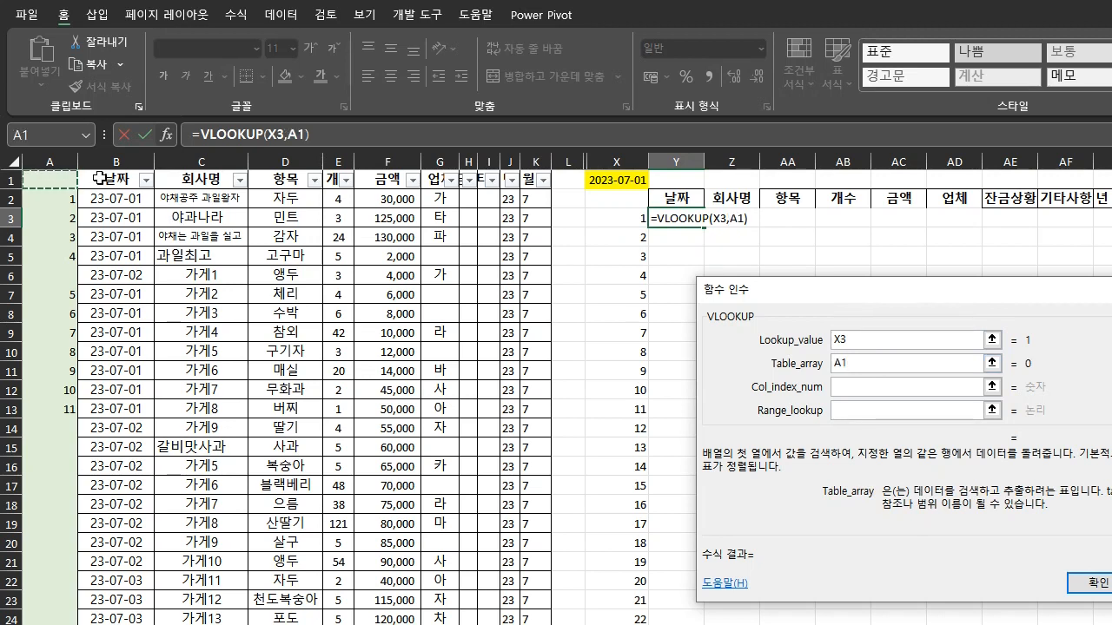
{"action": "scroll", "coordinate": [568, 556], "scroll_direction": "down", "scroll_amount": 14}
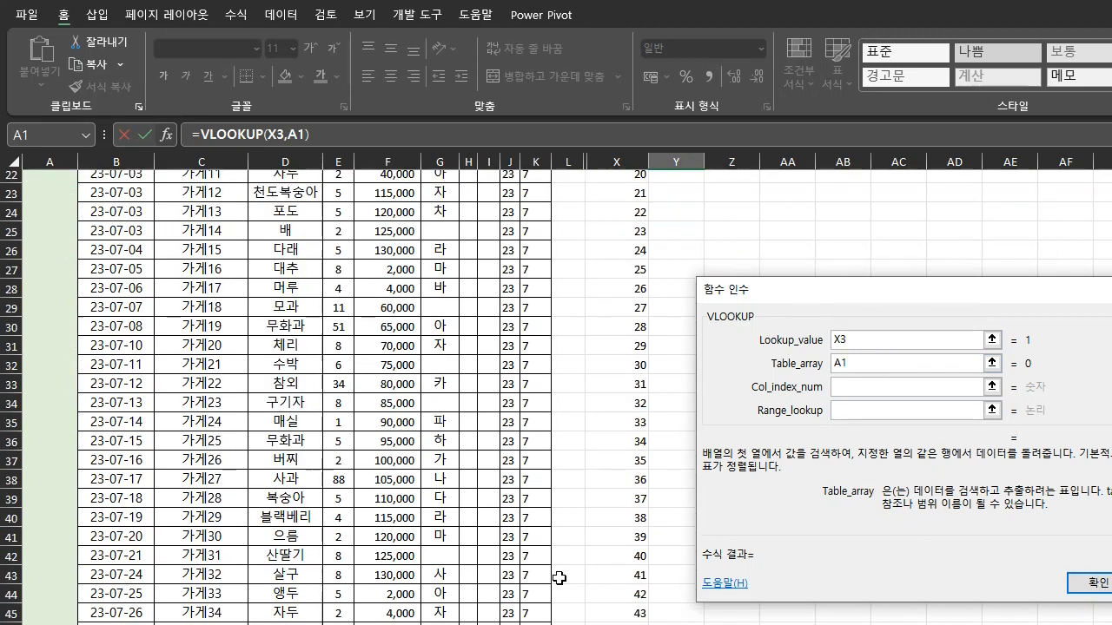
{"action": "scroll", "coordinate": [559, 577], "scroll_direction": "down", "scroll_amount": 16}
{"action": "scroll", "coordinate": [558, 578], "scroll_direction": "down", "scroll_amount": 20}
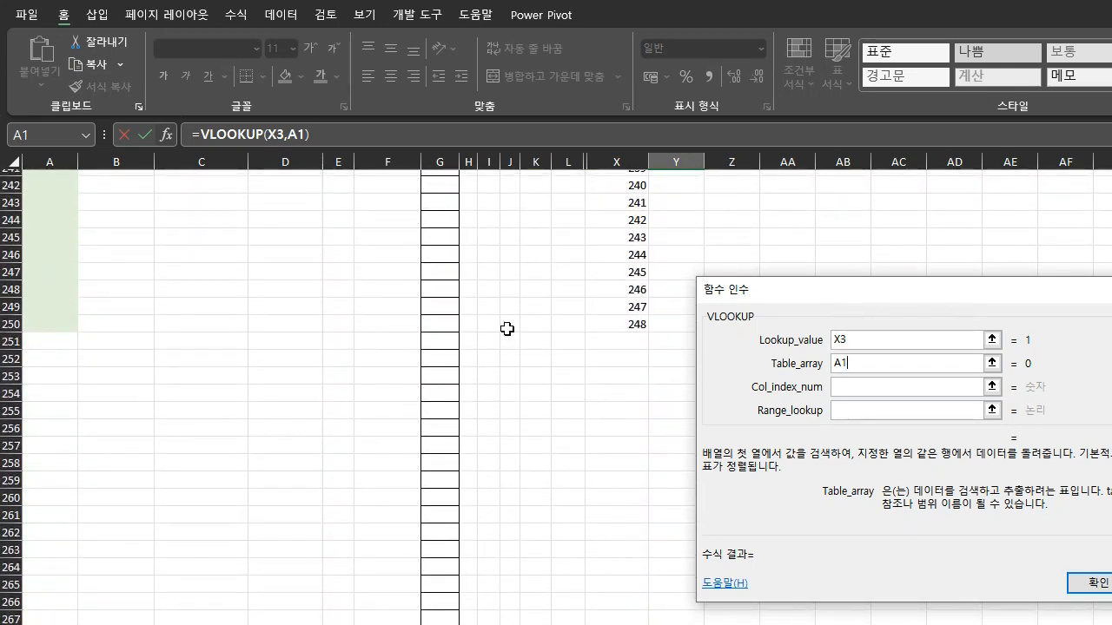
{"action": "scroll", "coordinate": [516, 334], "scroll_direction": "up", "scroll_amount": 20}
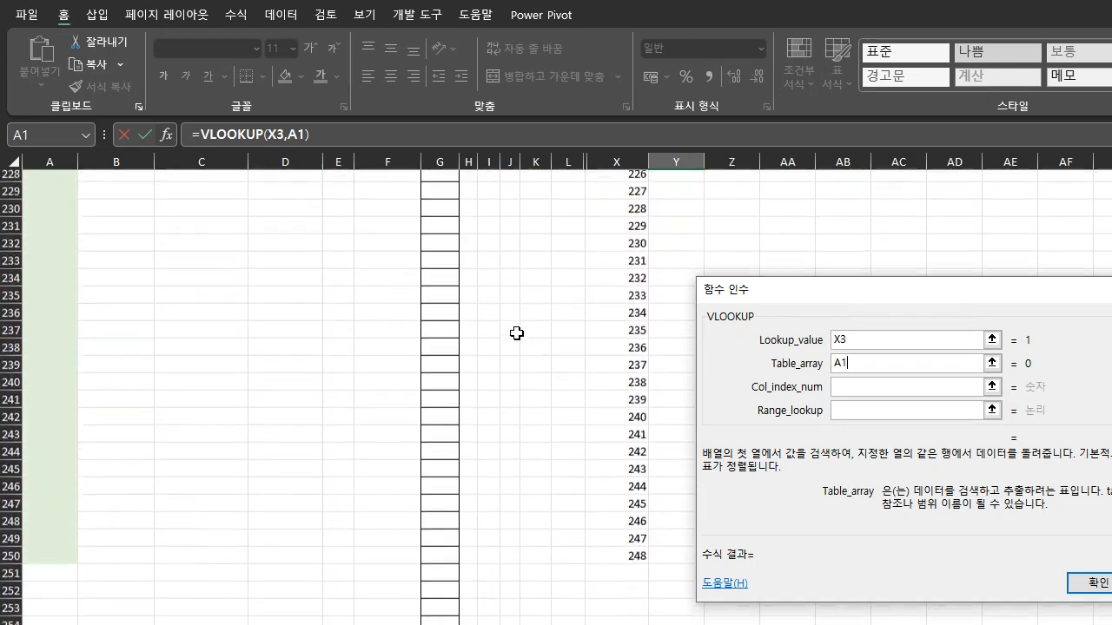
{"action": "scroll", "coordinate": [516, 334], "scroll_direction": "up", "scroll_amount": 11}
{"action": "scroll", "coordinate": [516, 334], "scroll_direction": "down", "scroll_amount": 20}
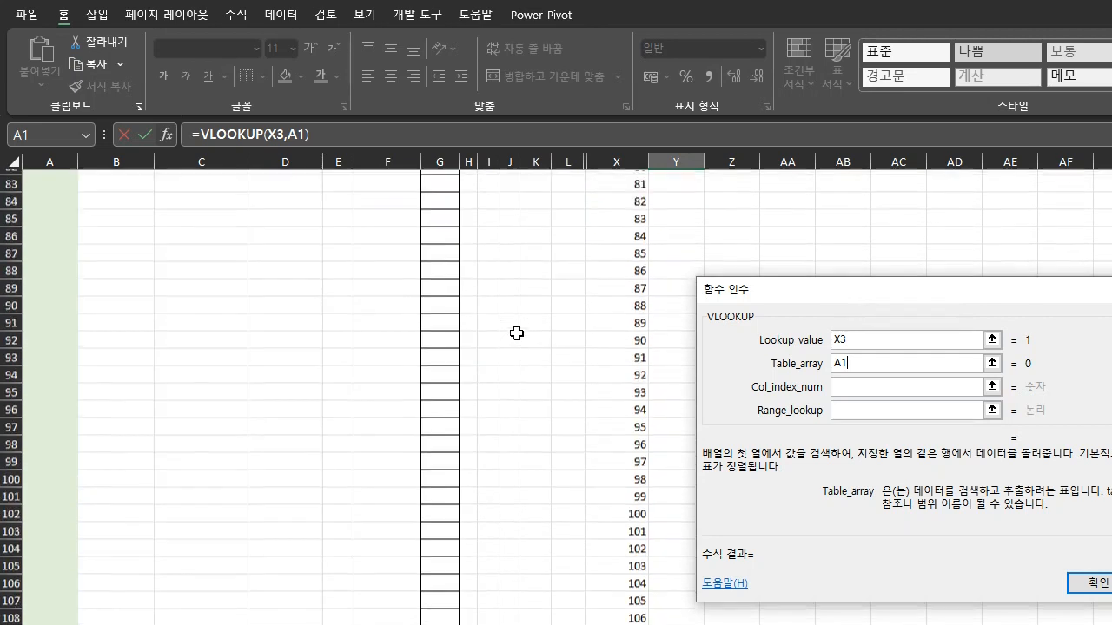
{"action": "scroll", "coordinate": [516, 333], "scroll_direction": "up", "scroll_amount": 11}
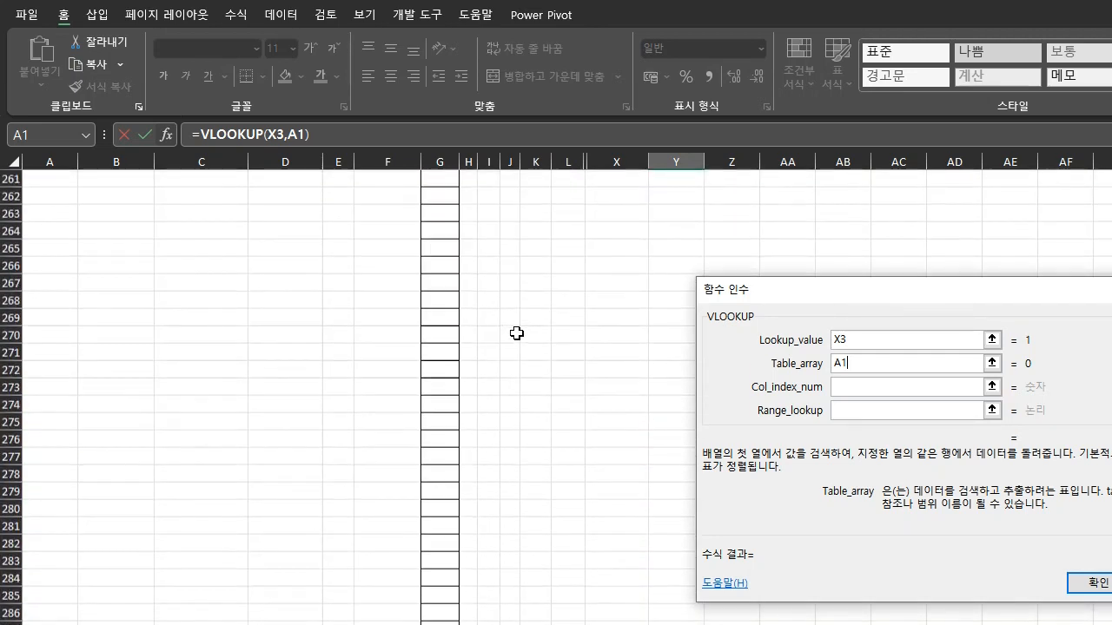
{"action": "left_click", "coordinate": [551, 329], "text": "shift"}
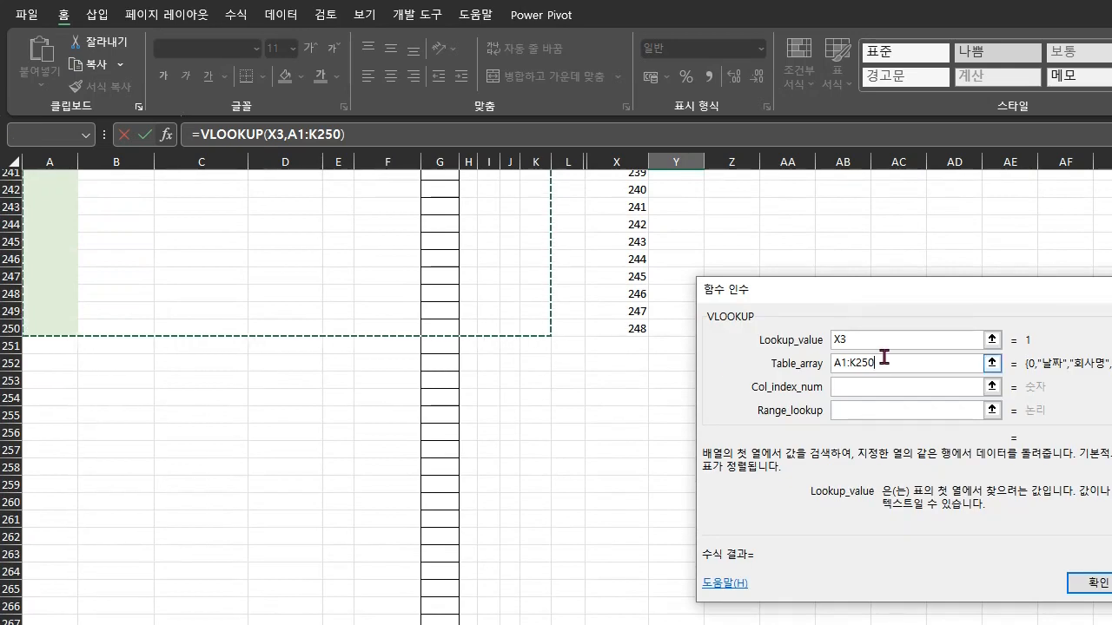
{"action": "key", "text": "F4"}
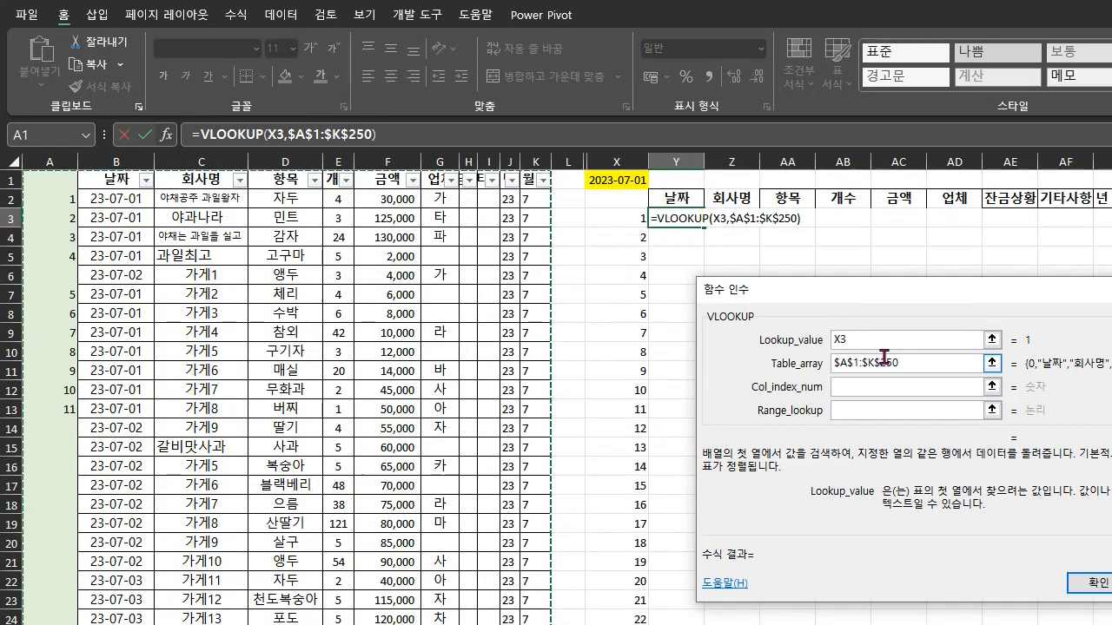
Set the VLOOKUP column index to Y$1 and the range lookup to False, and confirm the formula
{"action": "left_click", "coordinate": [910, 387]}
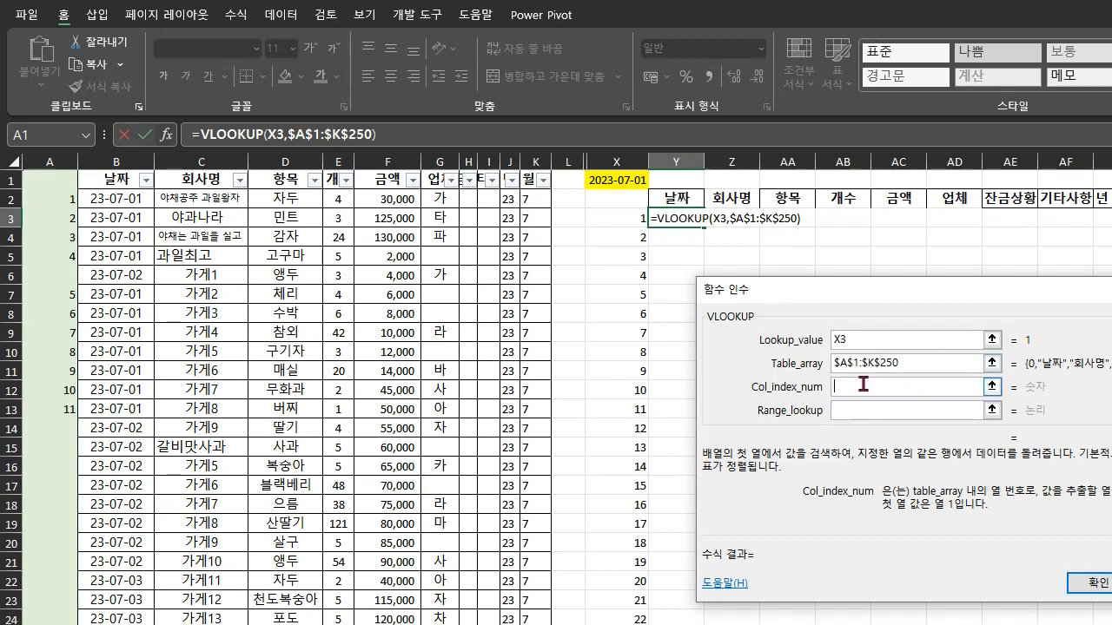
{"action": "type", "text": "="}
{"action": "key", "text": "BackSpace"}
{"action": "left_click", "coordinate": [683, 180]}
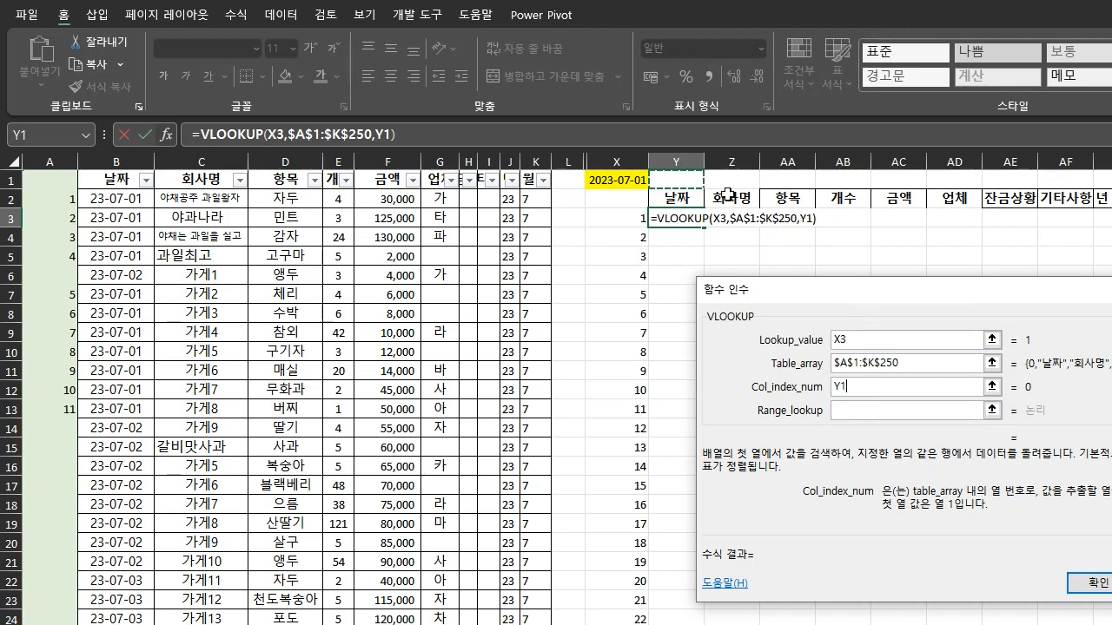
{"action": "left_click", "coordinate": [839, 385]}
{"action": "type", "text": "$"}
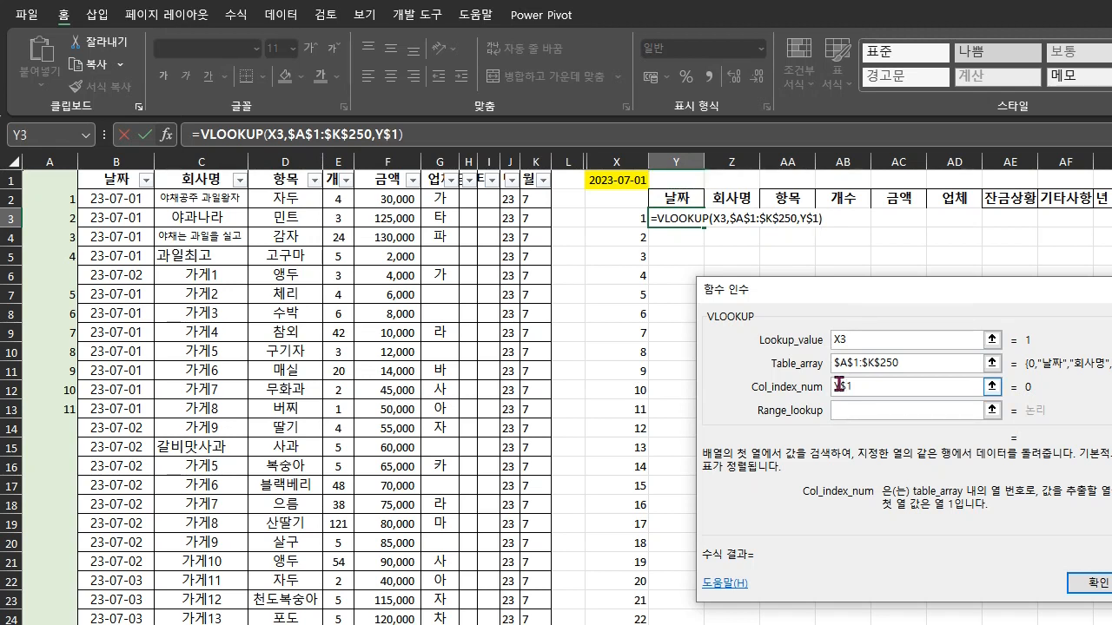
{"action": "left_click", "coordinate": [856, 403]}
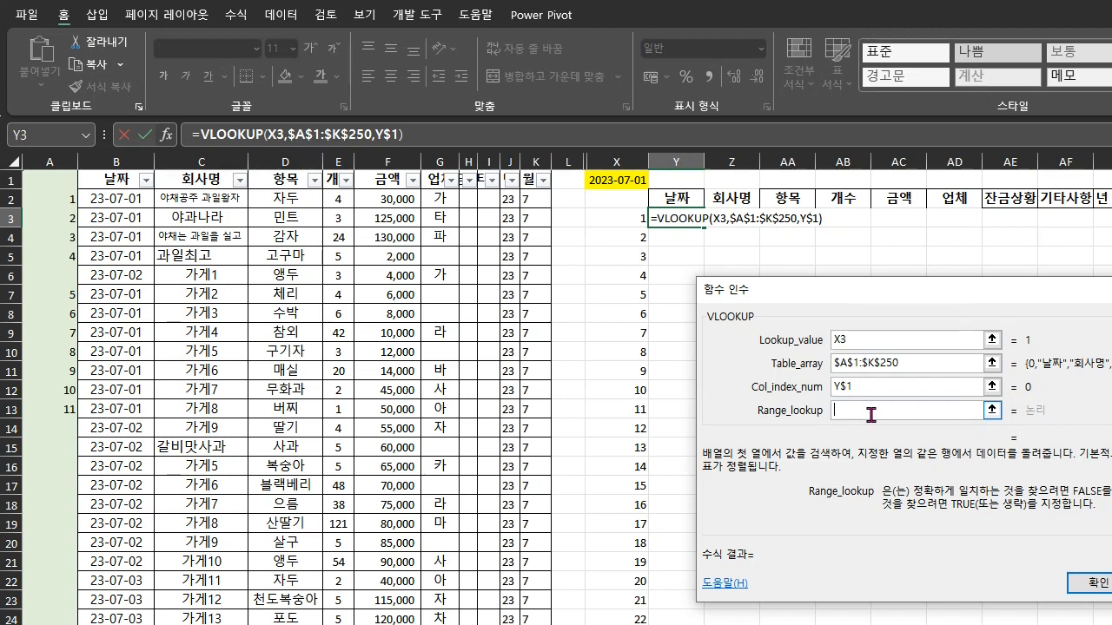
{"action": "type", "text": "False"}
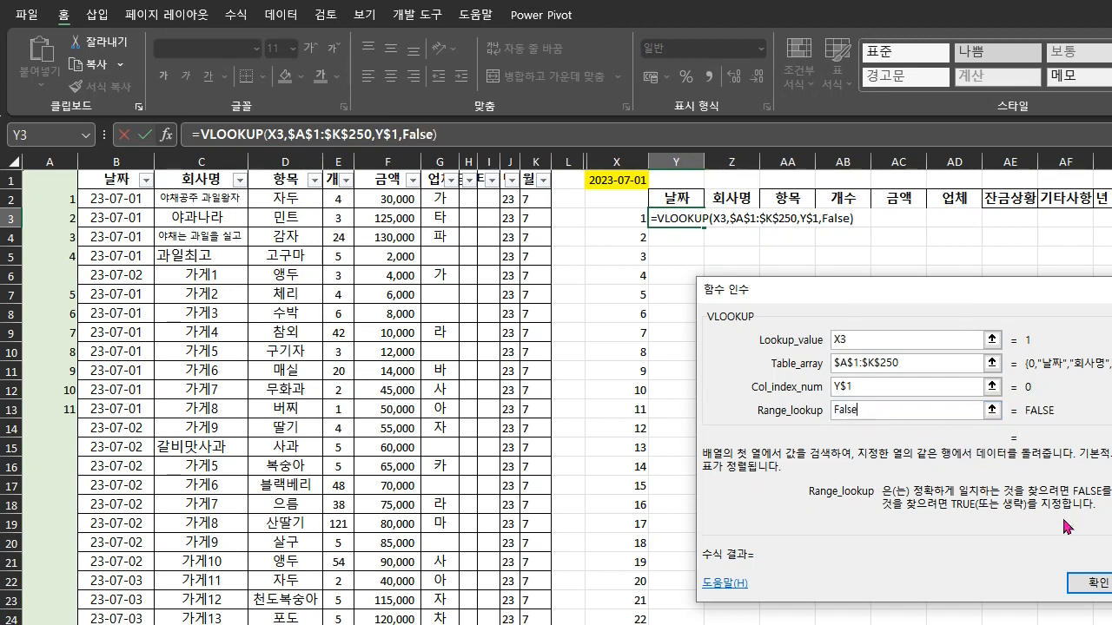
{"action": "left_click", "coordinate": [1090, 582]}
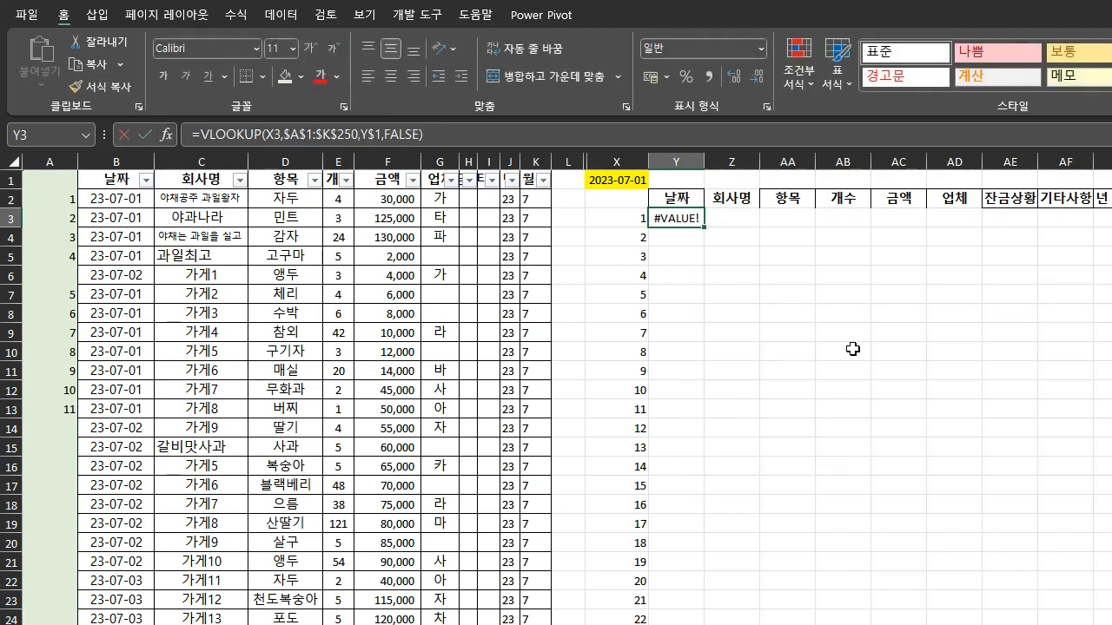
Enter 2 in Y1 and 3 in Z1, and extend the number series across row 1 above the copied headers
{"action": "left_click", "coordinate": [687, 178]}
{"action": "type", "text": "2"}
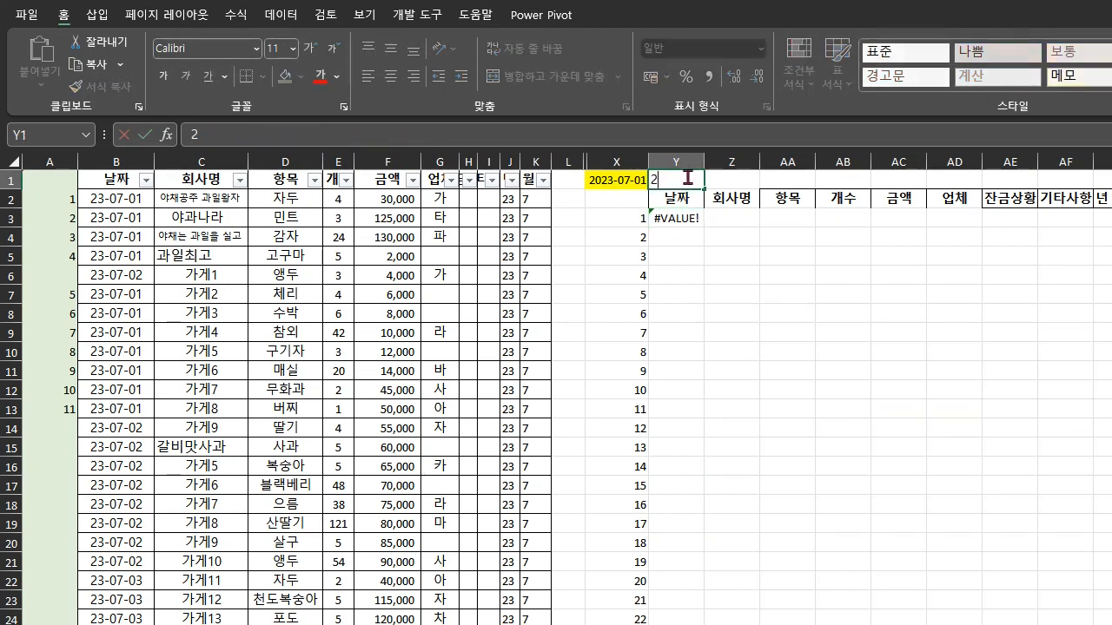
{"action": "key", "text": "Tab"}
{"action": "type", "text": "3"}
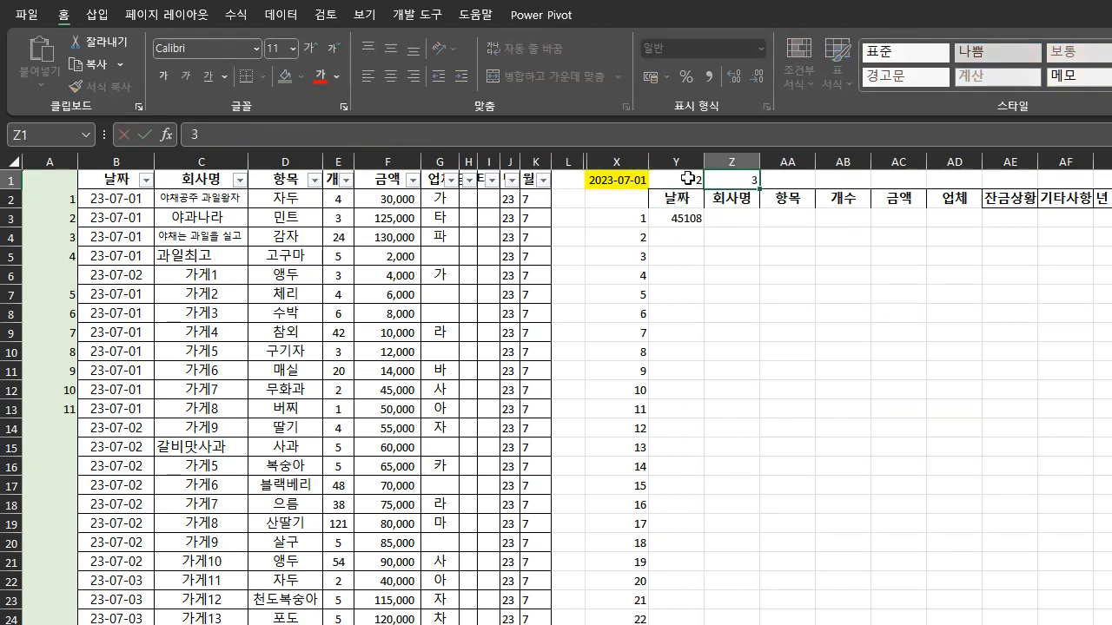
{"action": "key", "text": "Tab"}
{"action": "left_click_drag", "start_coordinate": [682, 179], "coordinate": [1099, 180]}
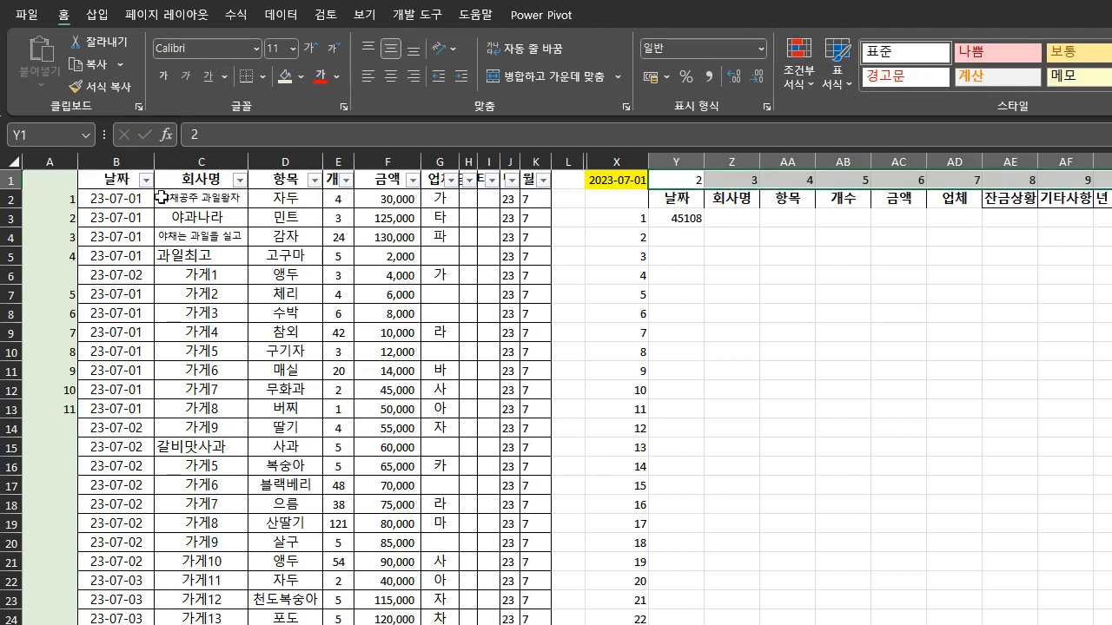
Fill the Y3 formula across row 3 under the copied headers and format column Y as a short date
{"action": "left_click", "coordinate": [678, 219]}
{"action": "left_click_drag", "start_coordinate": [703, 226], "coordinate": [1098, 234]}
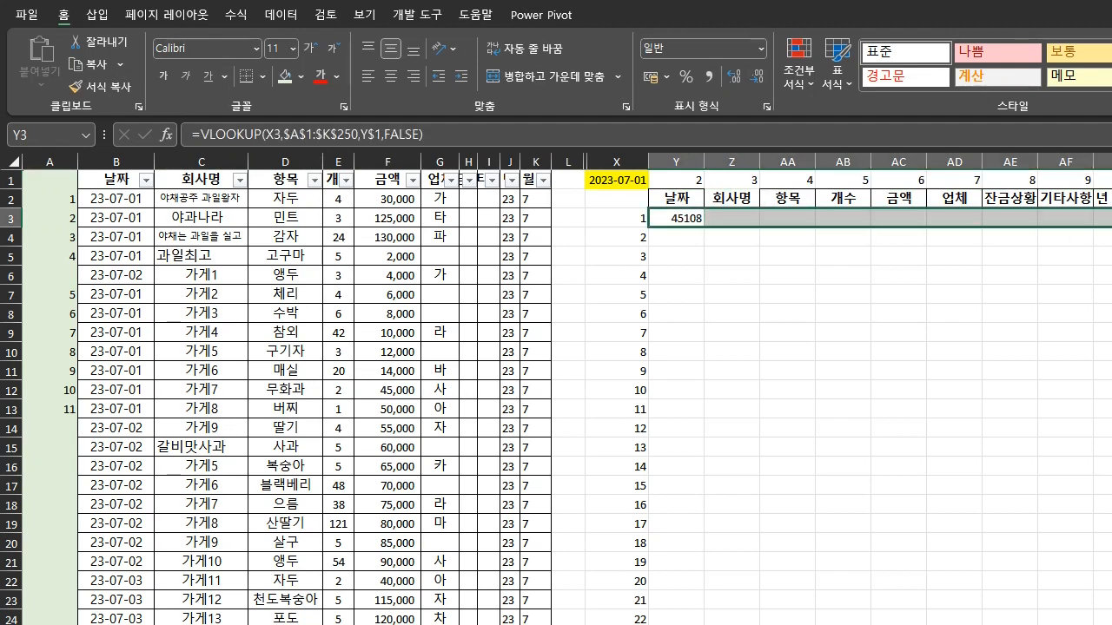
{"action": "left_click", "coordinate": [678, 153]}
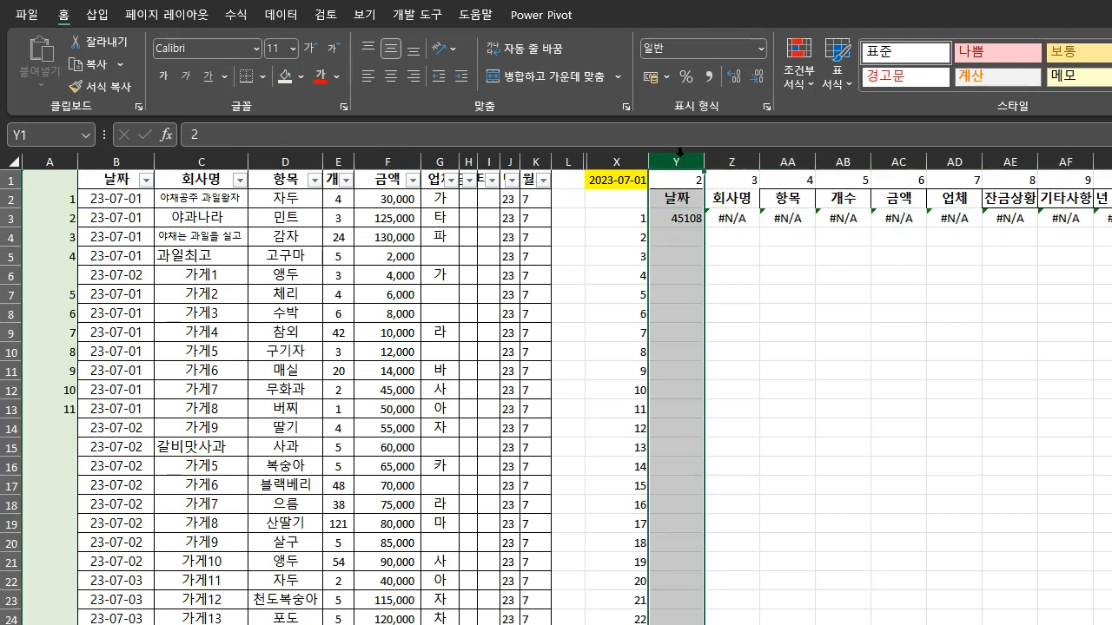
{"action": "left_click", "coordinate": [762, 49]}
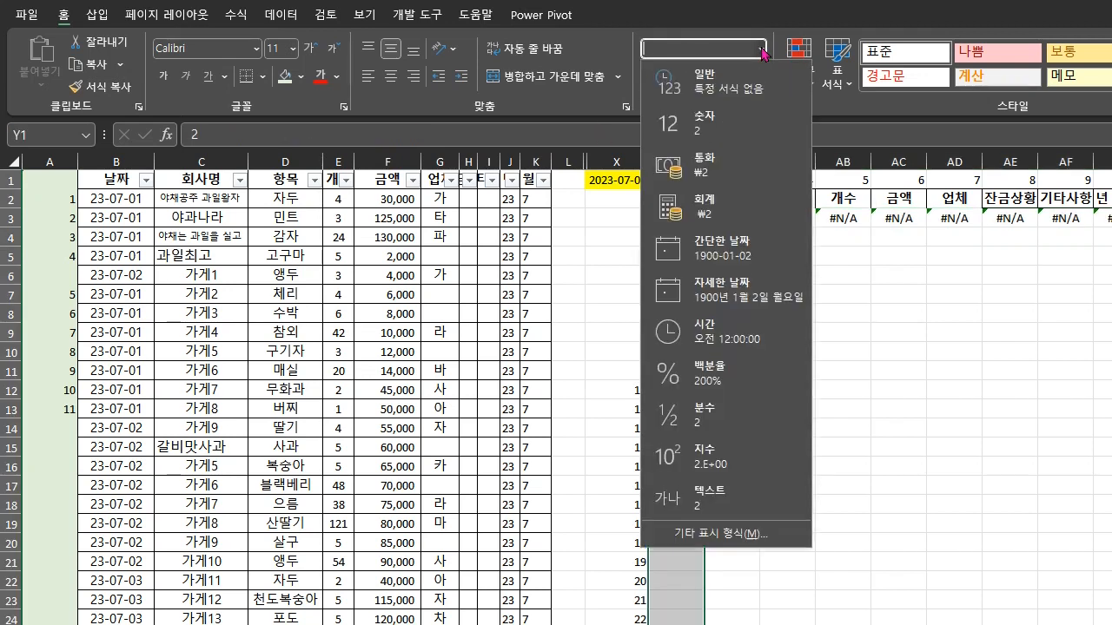
{"action": "left_click", "coordinate": [748, 257]}
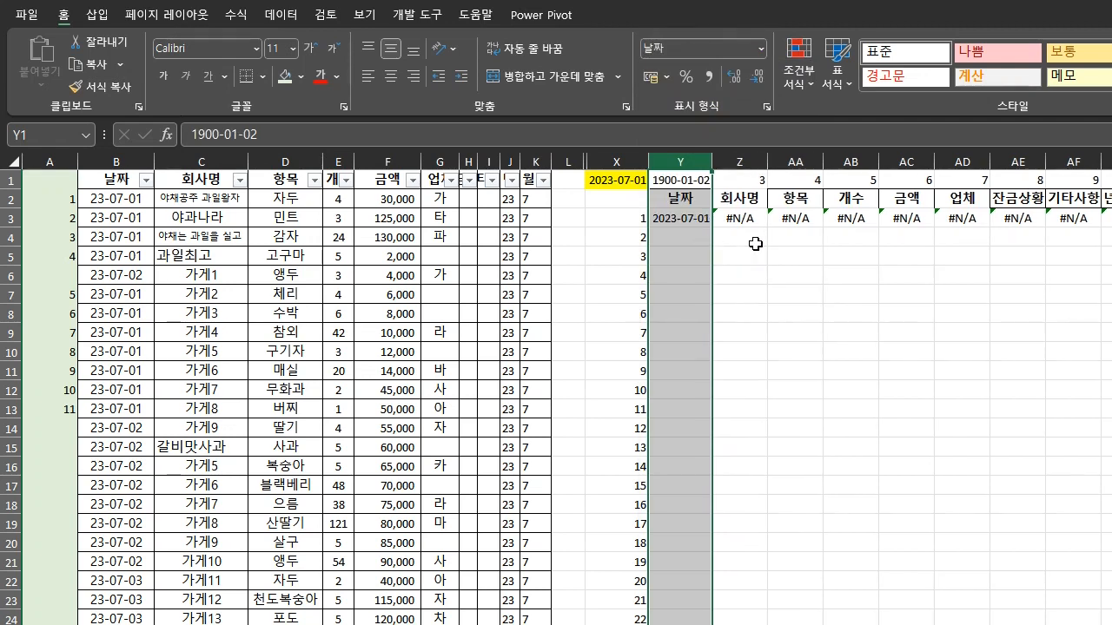
Lock the lookup value column in the Y3 VLOOKUP by changing the reference to $X3, and confirm the formula
{"action": "left_click", "coordinate": [752, 219]}
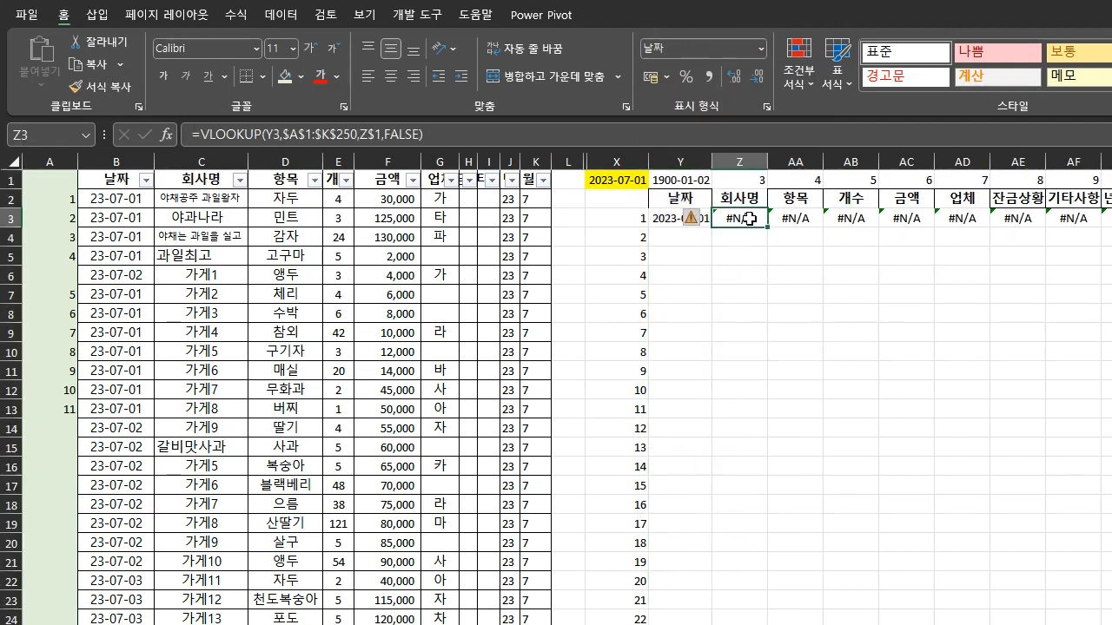
{"action": "left_click", "coordinate": [674, 218]}
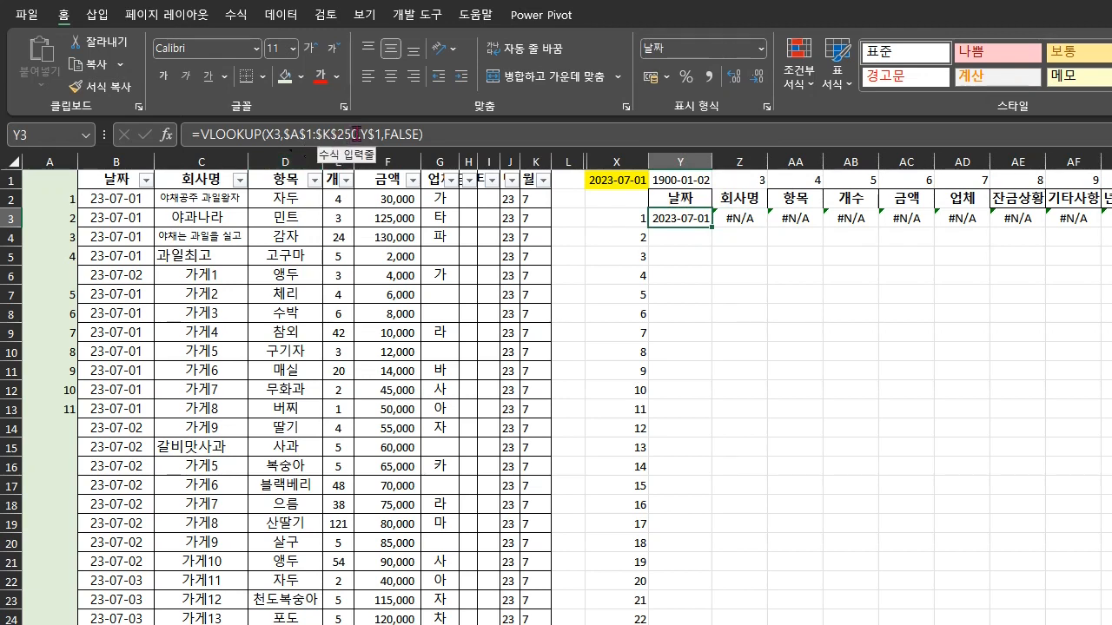
{"action": "left_click", "coordinate": [167, 136]}
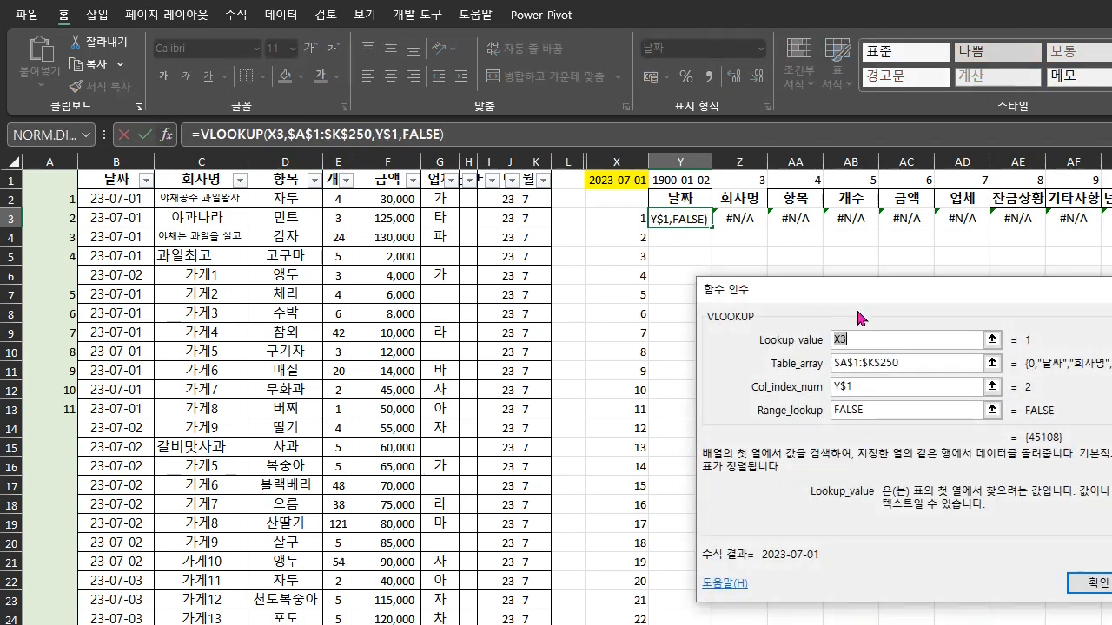
{"action": "left_click_drag", "start_coordinate": [891, 293], "coordinate": [852, 262]}
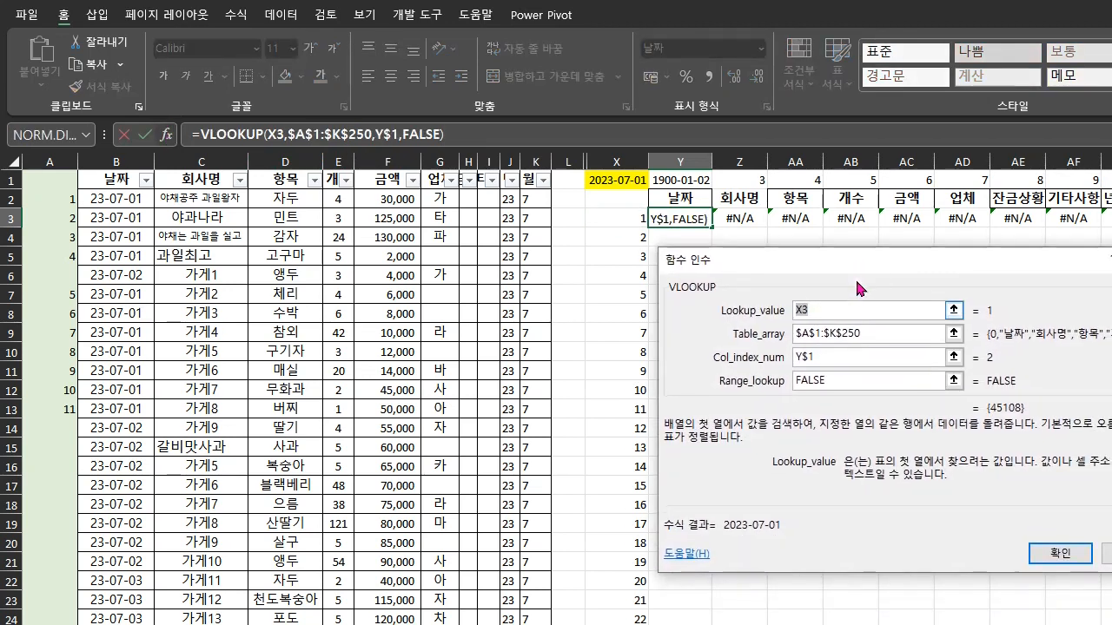
{"action": "left_click", "coordinate": [856, 358]}
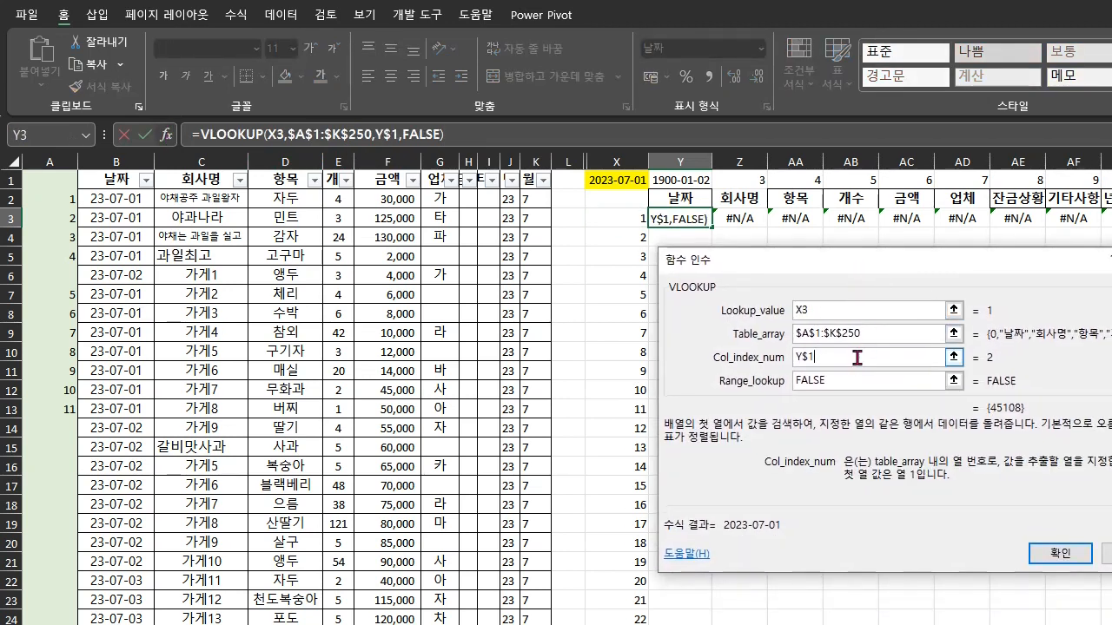
{"action": "left_click", "coordinate": [827, 310]}
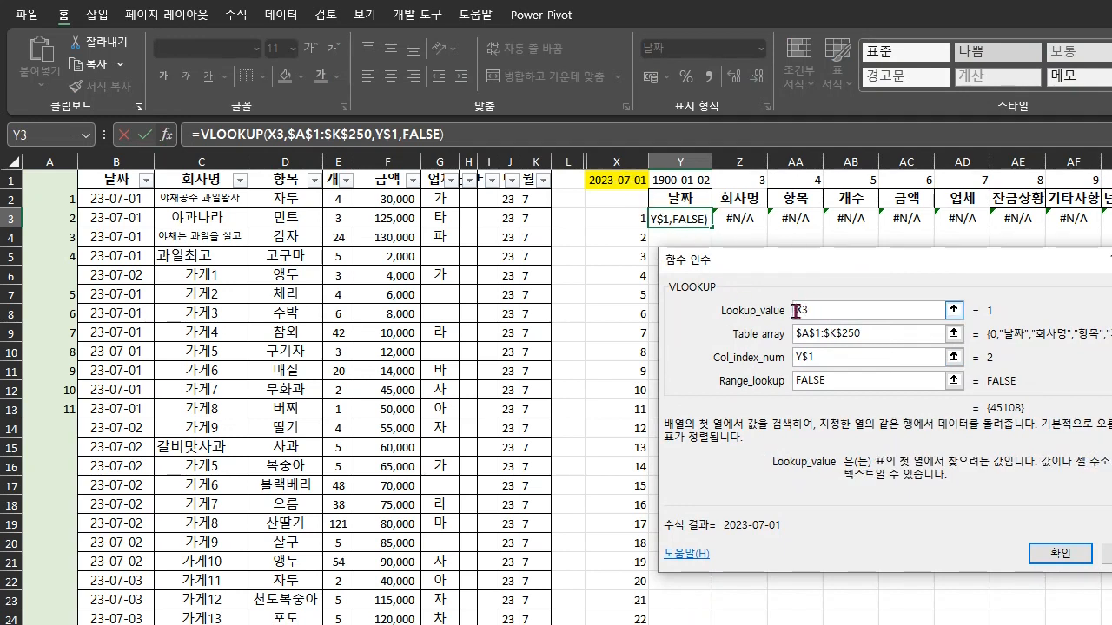
{"action": "left_click", "coordinate": [795, 310]}
{"action": "type", "text": "$"}
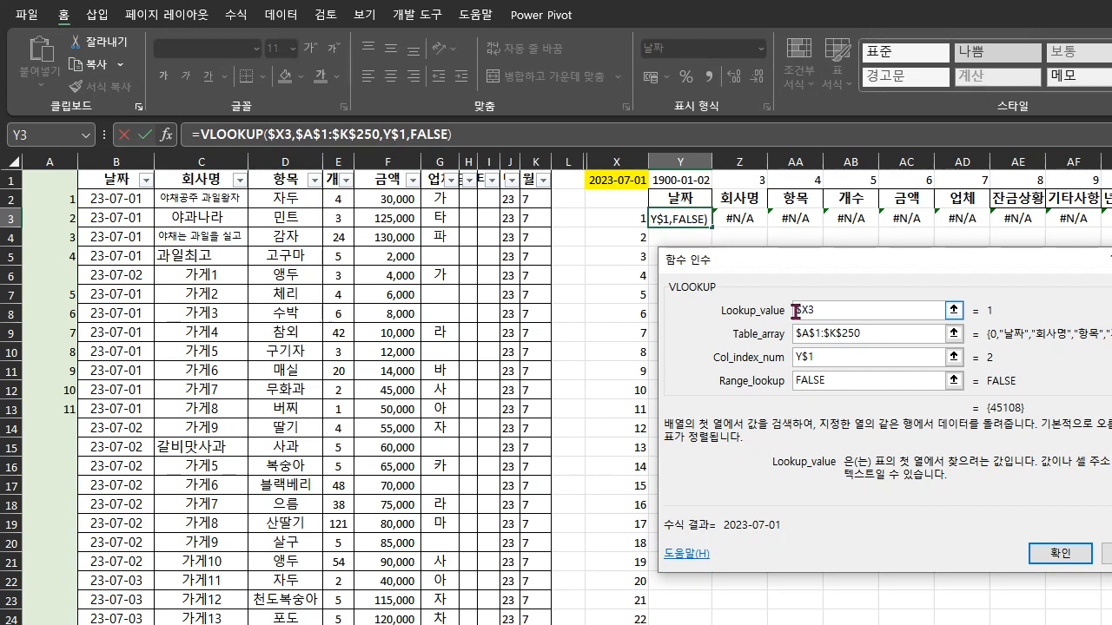
{"action": "key", "text": "Return"}
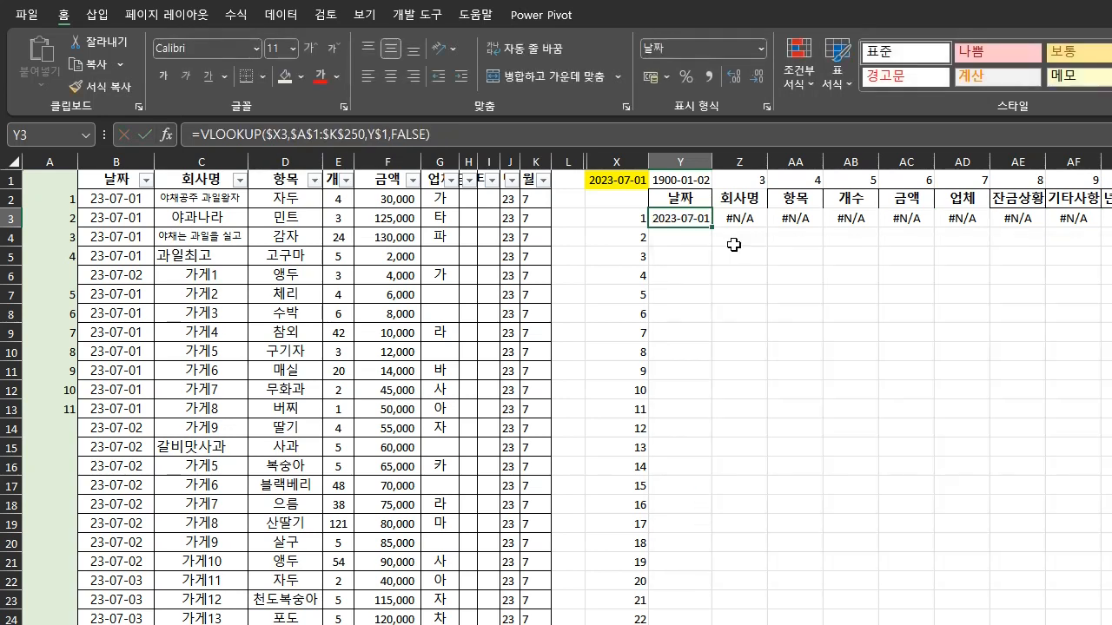
Fill the corrected Y3 formula across row 3 and widen the AB, AC, AE and AF columns to fit their contents
{"action": "left_click_drag", "start_coordinate": [710, 221], "coordinate": [1111, 251]}
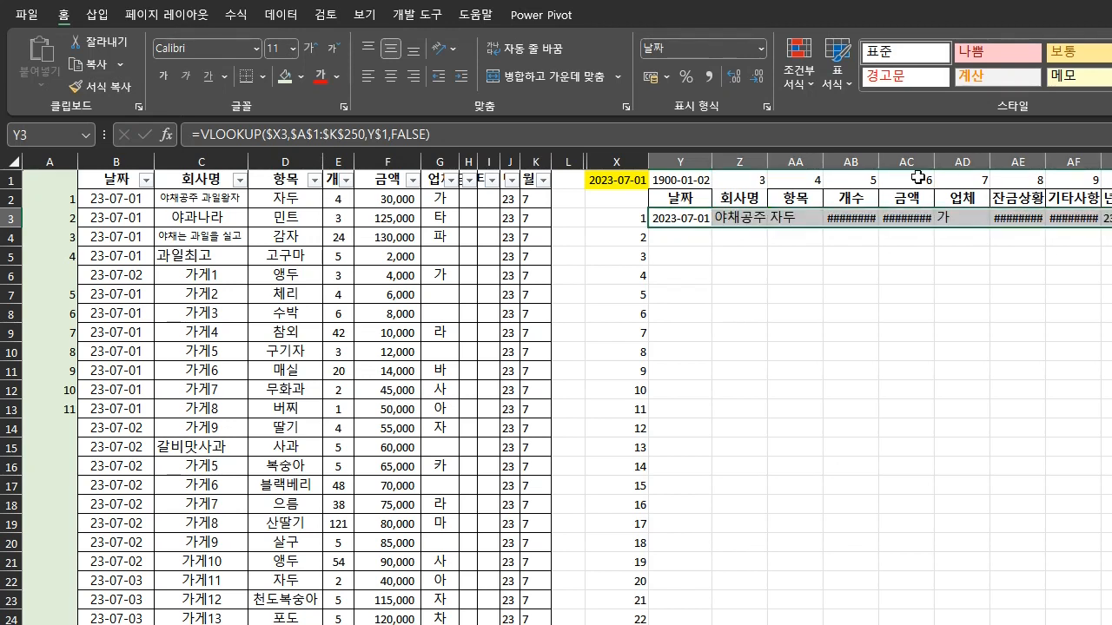
{"action": "double_click", "coordinate": [879, 161]}
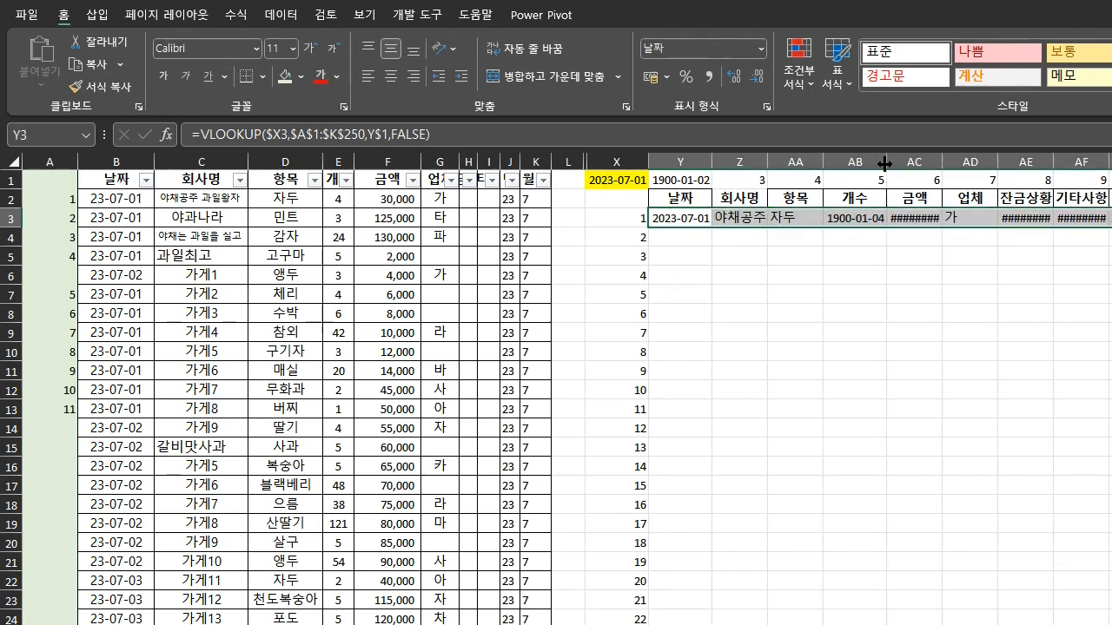
{"action": "double_click", "coordinate": [949, 164]}
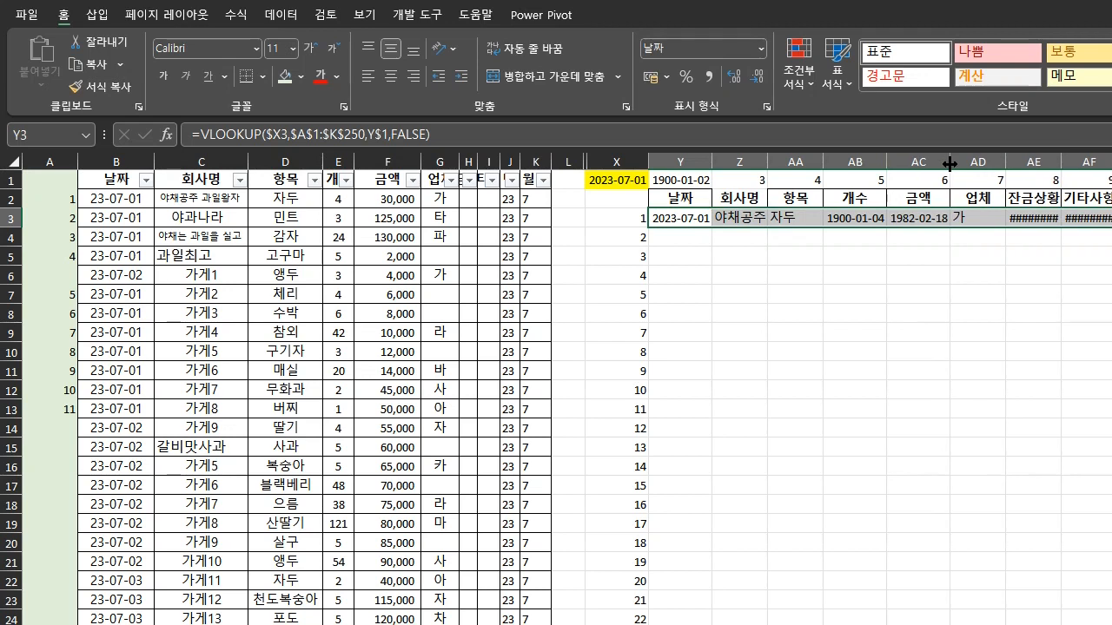
{"action": "double_click", "coordinate": [1063, 161]}
{"action": "left_click_drag", "start_coordinate": [1035, 162], "coordinate": [1096, 162]}
{"action": "double_click", "coordinate": [1111, 161]}
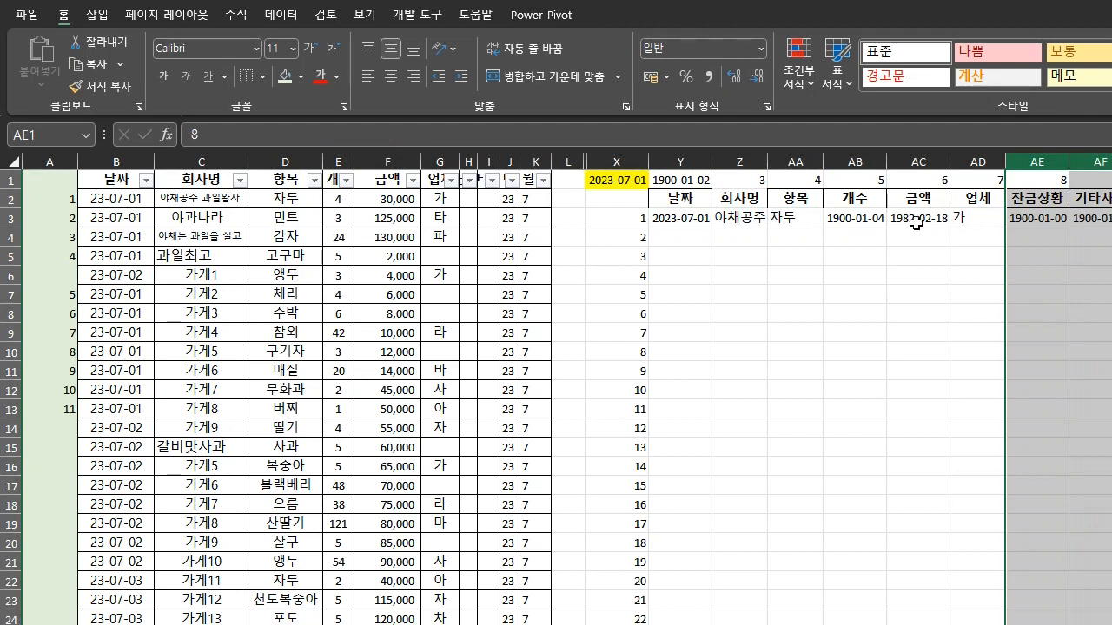
Format the 개수 column AB as Number
{"action": "left_click", "coordinate": [868, 162]}
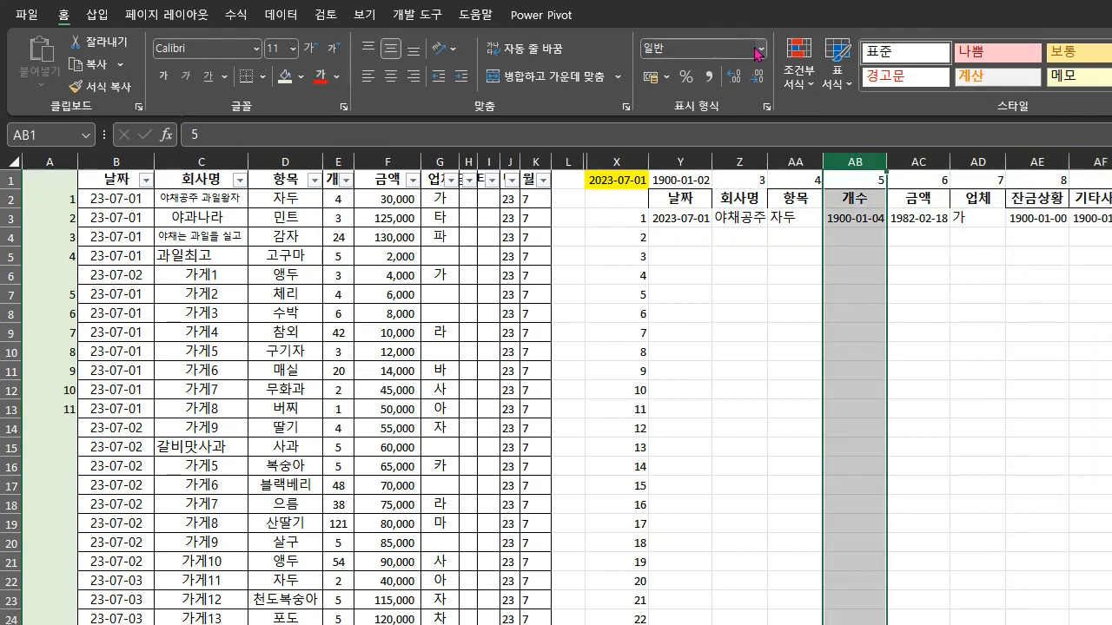
{"action": "mouse_move", "coordinate": [865, 160]}
{"action": "left_mouse_down"}
{"action": "mouse_move", "coordinate": [906, 159]}
{"action": "mouse_move", "coordinate": [866, 160]}
{"action": "left_mouse_up"}
{"action": "left_click", "coordinate": [764, 49]}
{"action": "left_click", "coordinate": [710, 122]}
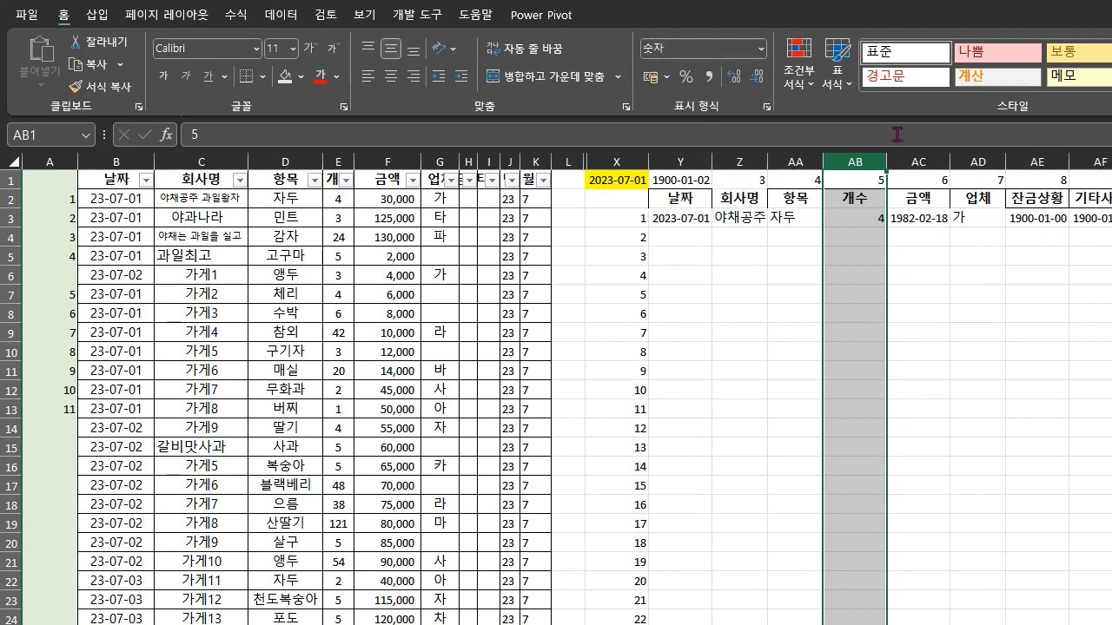
Format the 금액 column AC and the 잔금상황 column AE as Number with the comma style applied
{"action": "left_click", "coordinate": [918, 159]}
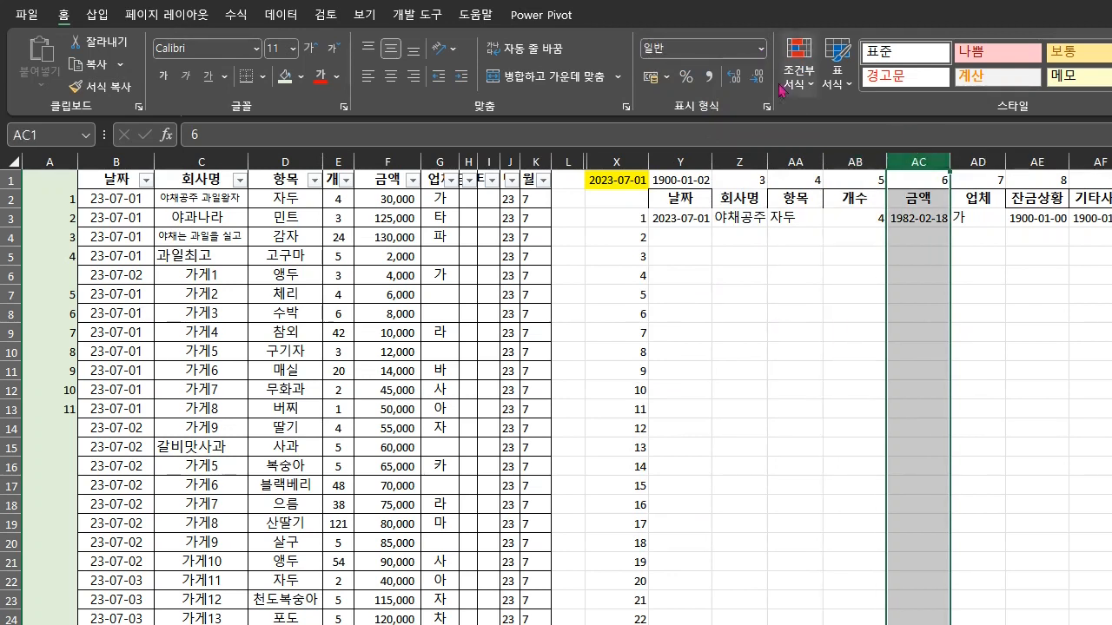
{"action": "left_click", "coordinate": [763, 50]}
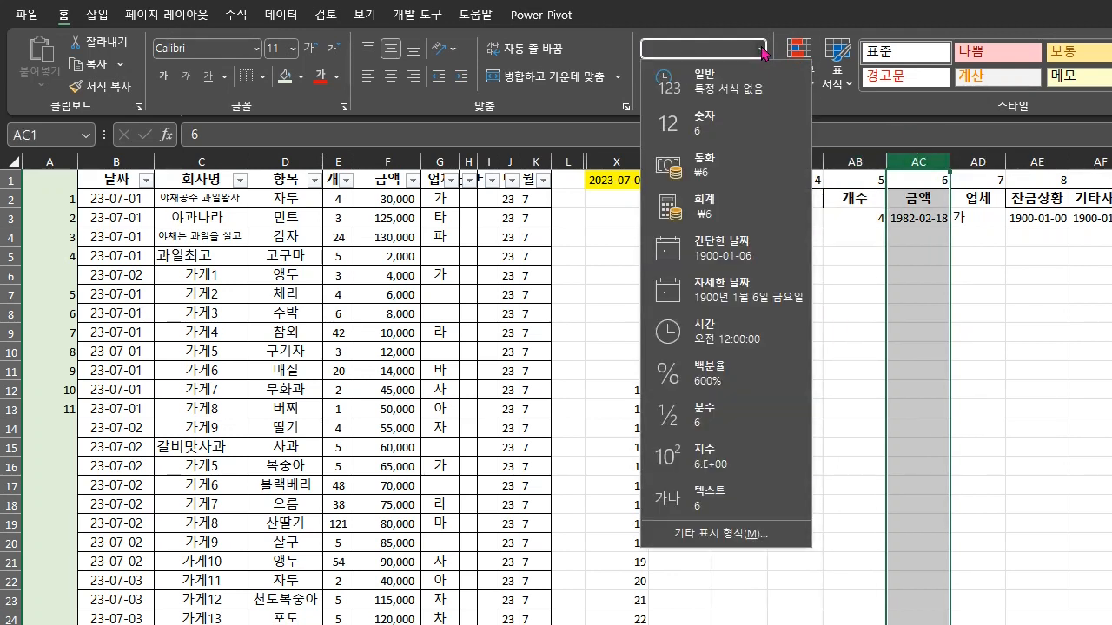
{"action": "left_click", "coordinate": [721, 119]}
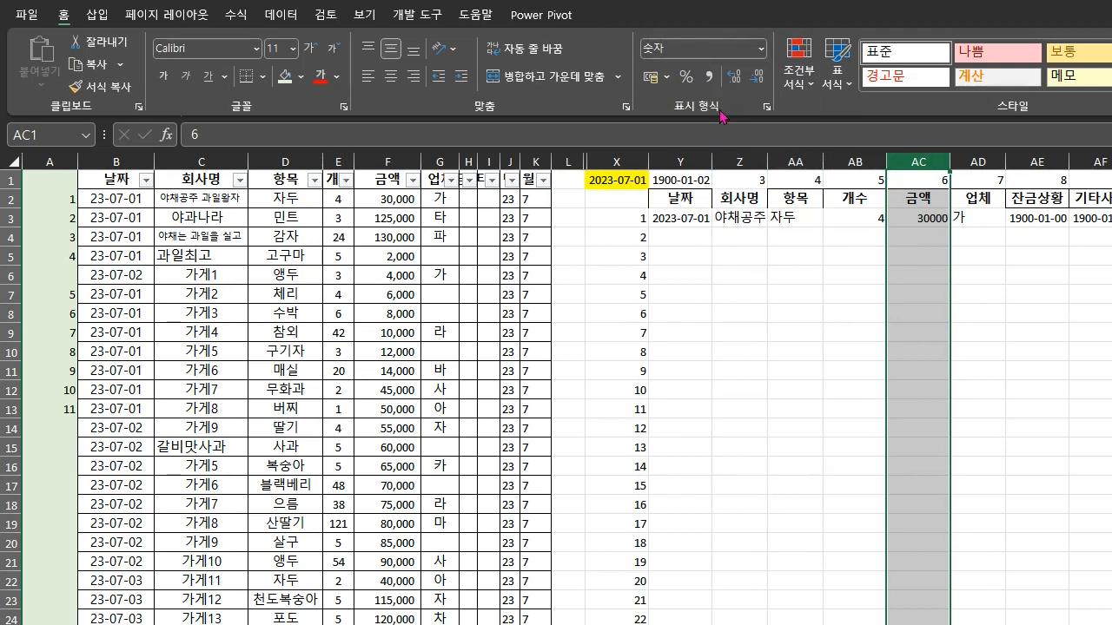
{"action": "left_click", "coordinate": [709, 76]}
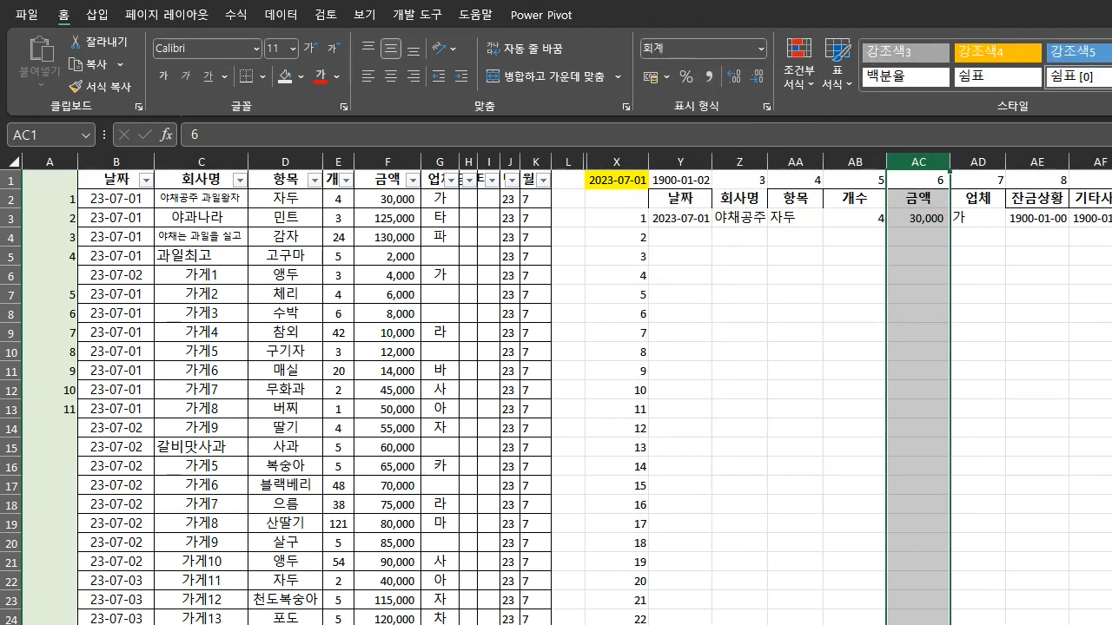
{"action": "left_click", "coordinate": [1054, 159]}
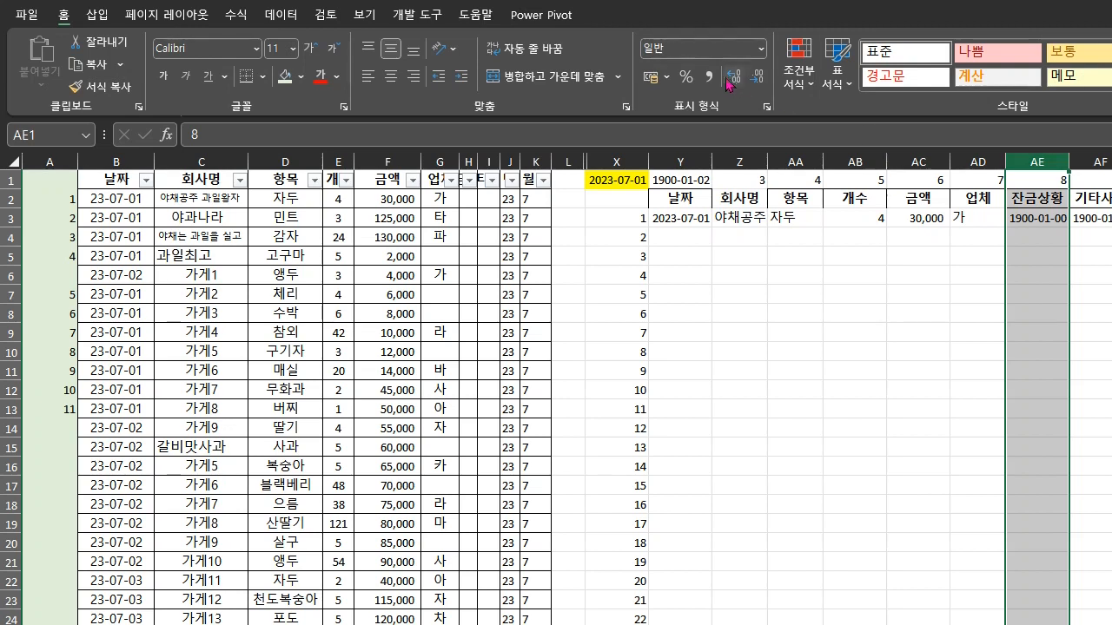
{"action": "left_click", "coordinate": [760, 49]}
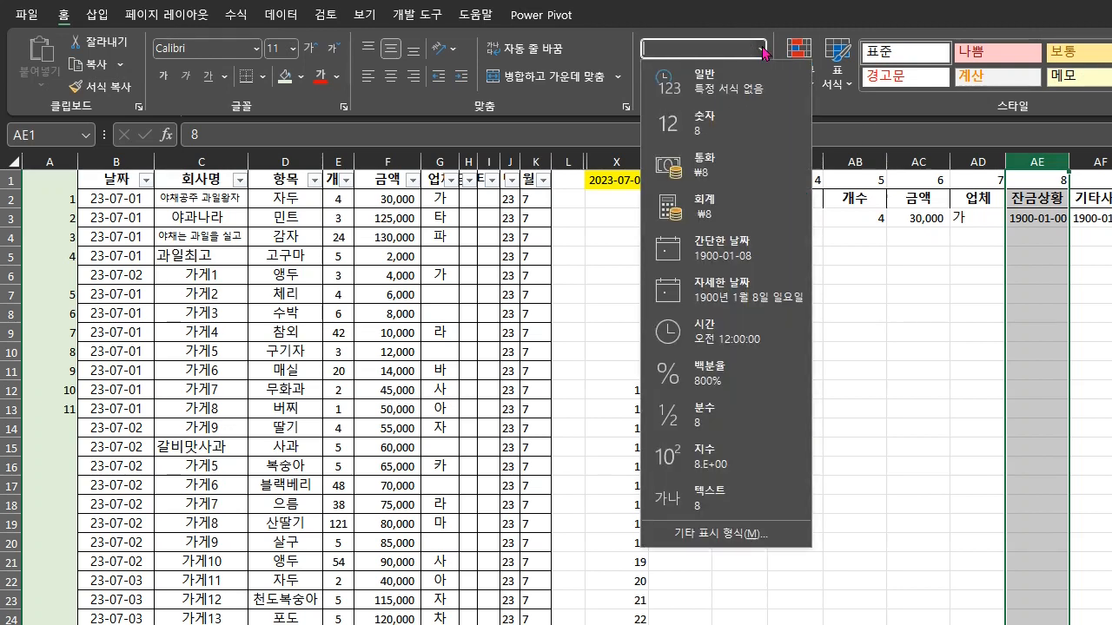
{"action": "left_click", "coordinate": [732, 122]}
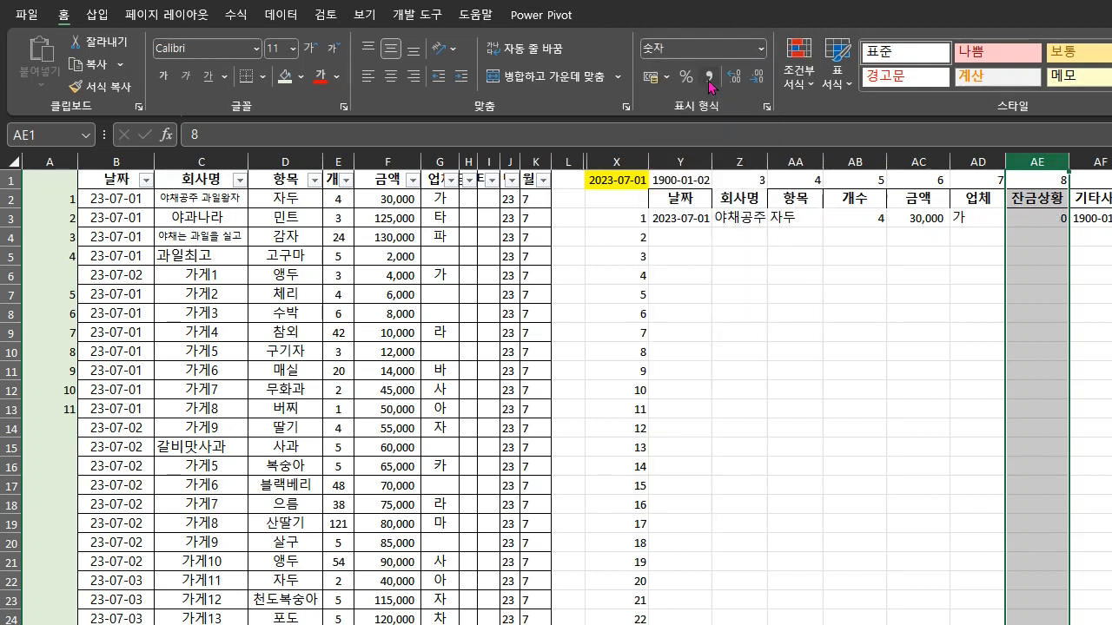
{"action": "left_click", "coordinate": [708, 80]}
Fill the row 3 VLOOKUP formulas from column Y onward down alongside the numbers in column X
{"action": "left_click_drag", "start_coordinate": [687, 218], "coordinate": [1111, 218]}
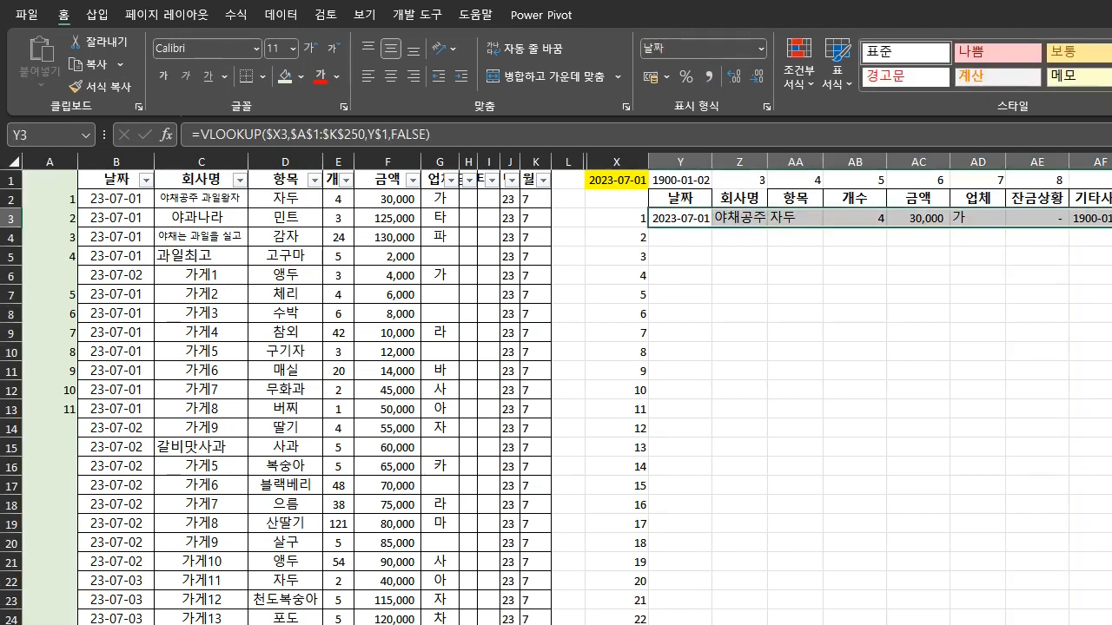
{"action": "double_click", "coordinate": [1110, 227]}
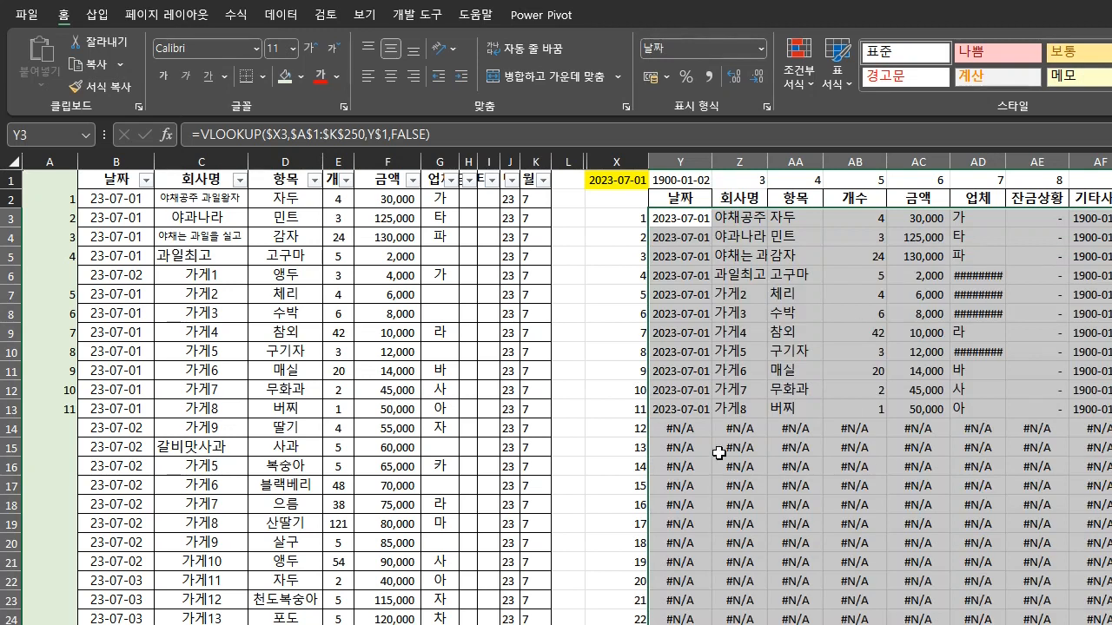
{"action": "left_click", "coordinate": [691, 431]}
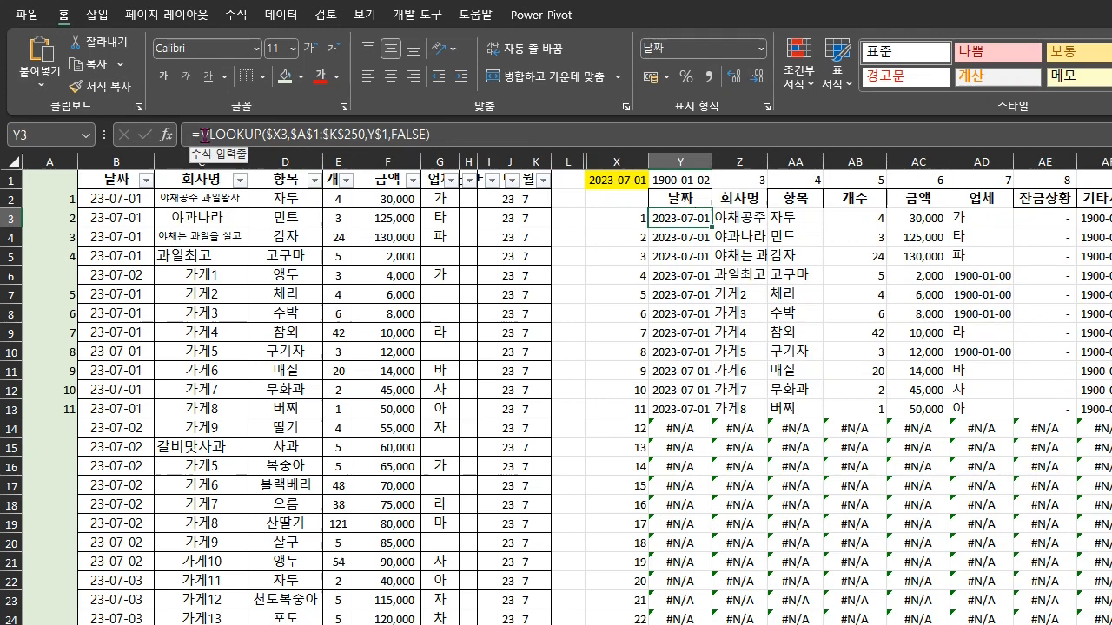
Wrap the Y3 VLOOKUP in IFERROR with an empty string "" as the error value
{"action": "left_click", "coordinate": [201, 134]}
{"action": "type", "text": "if"}
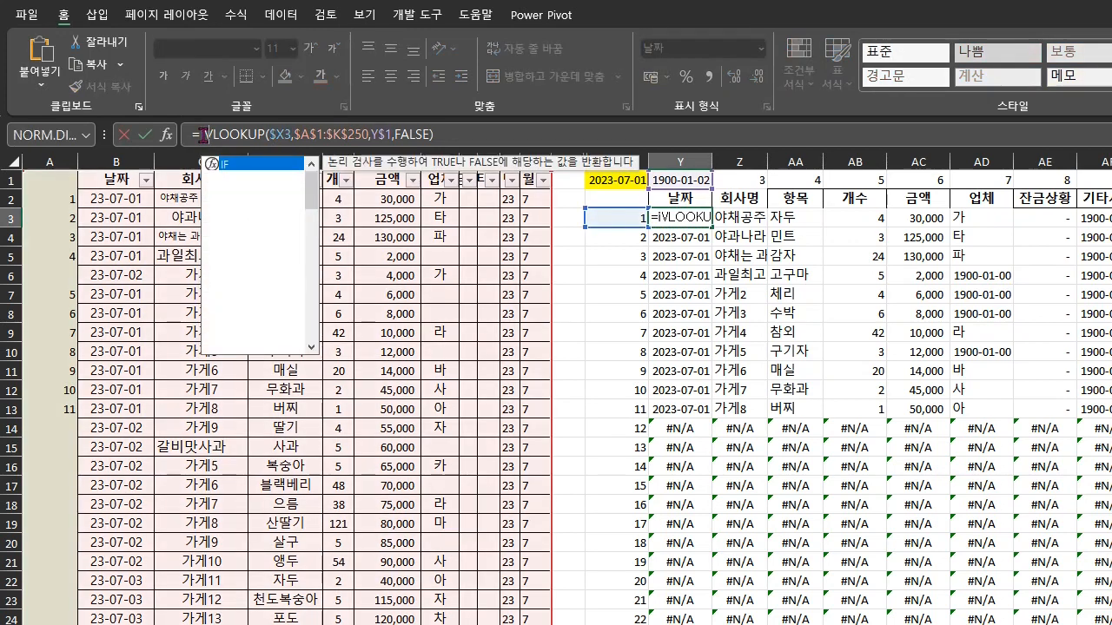
{"action": "type", "text": "error"}
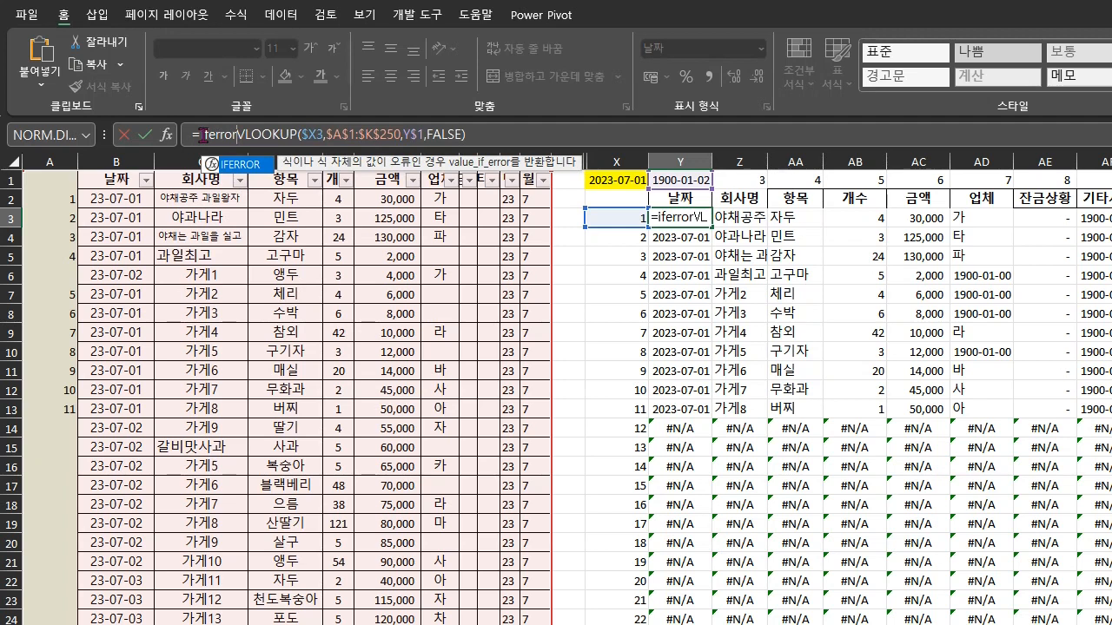
{"action": "type", "text": "("}
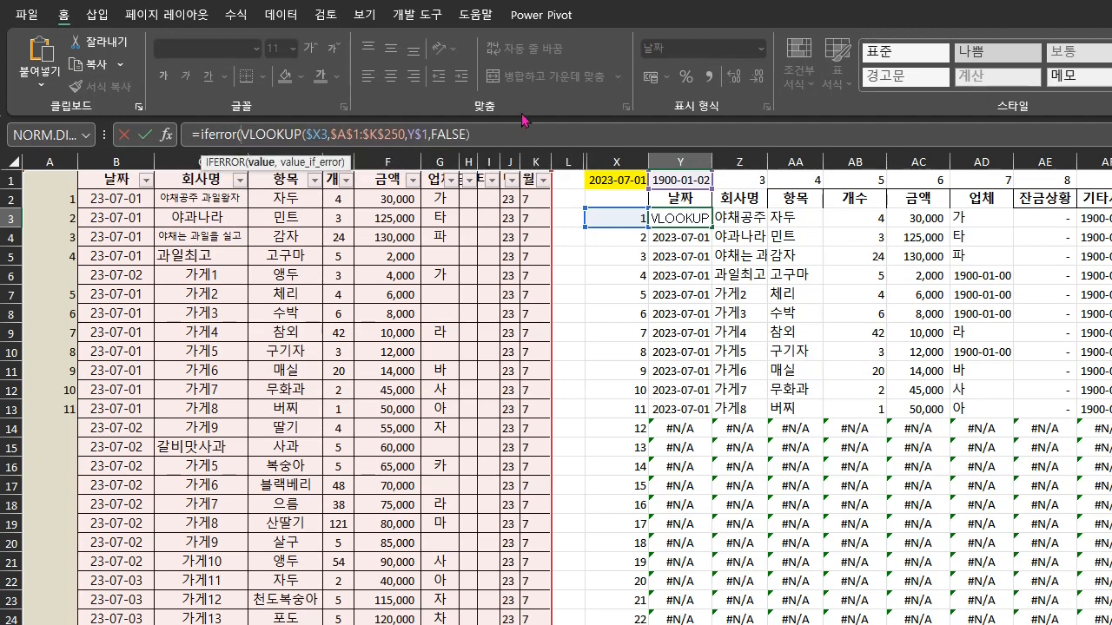
{"action": "left_click", "coordinate": [535, 132]}
{"action": "type", "text": ","}
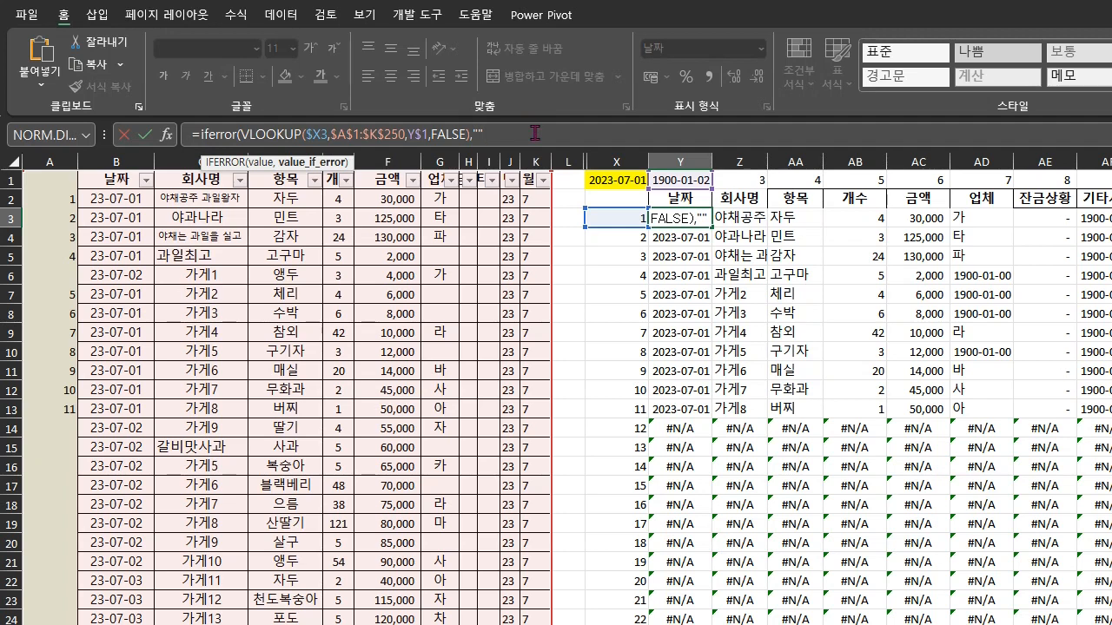
{"action": "type", "text": "\"\""}
{"action": "key", "text": "Return"}
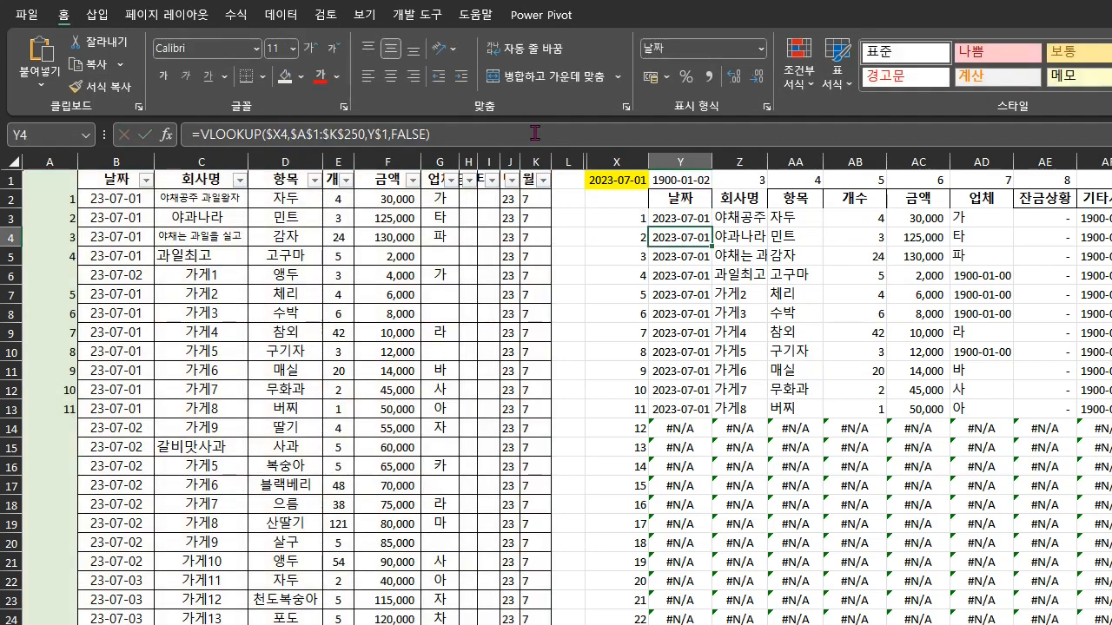
Fill the Y3 IFERROR formula across row 3 under the headers and down through all the result rows
{"action": "left_click", "coordinate": [695, 218]}
{"action": "left_click_drag", "start_coordinate": [711, 224], "coordinate": [1069, 222]}
{"action": "key", "text": "ctrl+r"}
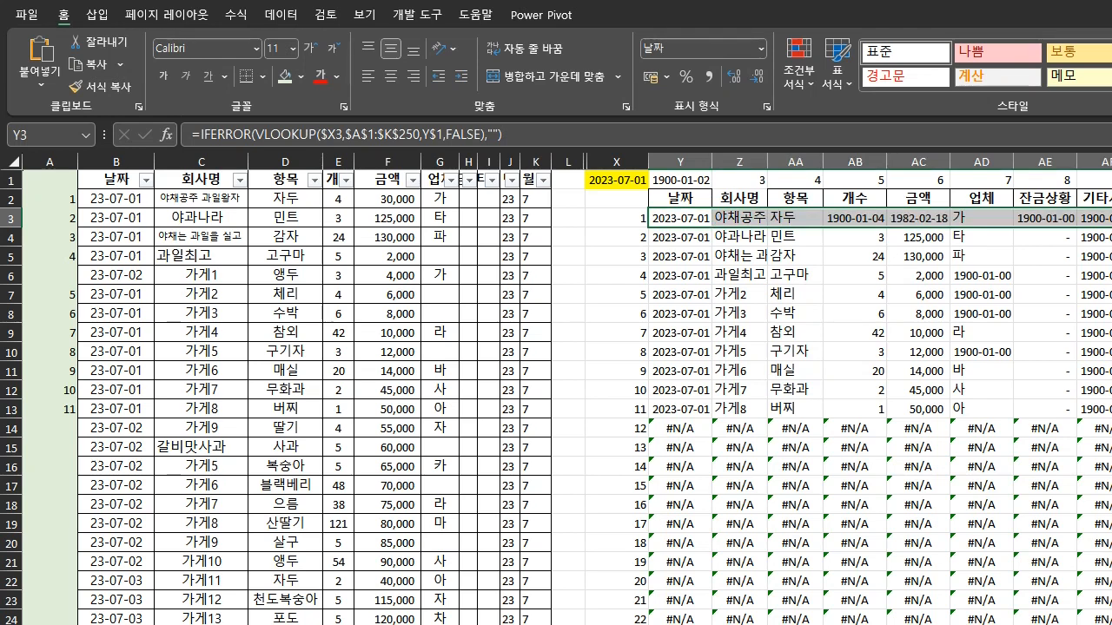
{"action": "key", "text": "ctrl+shift+Down"}
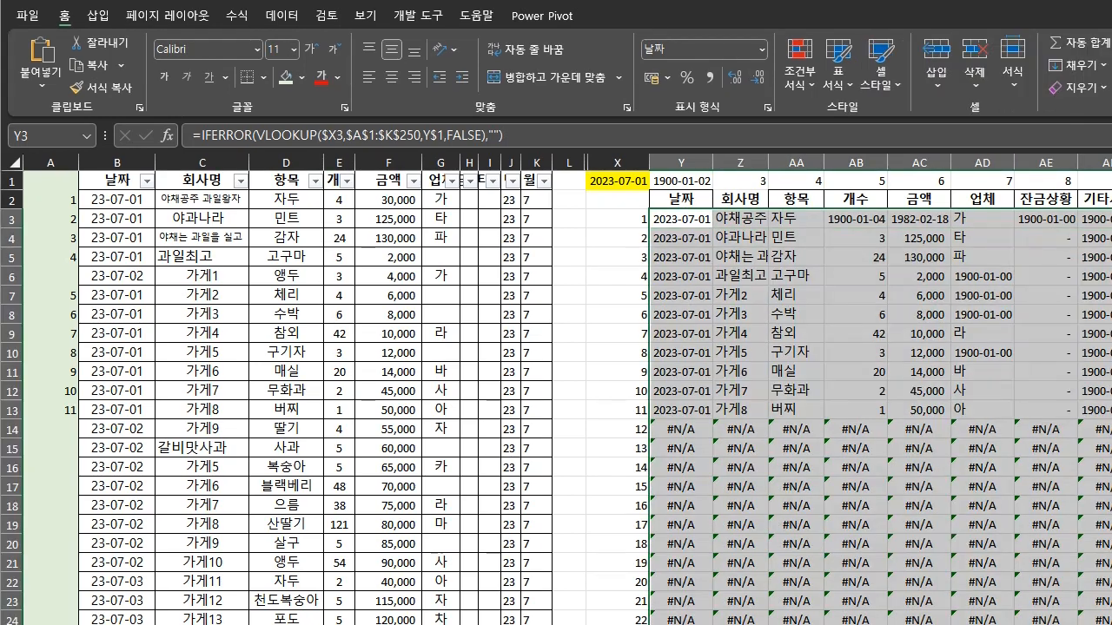
{"action": "key", "text": "ctrl+d"}
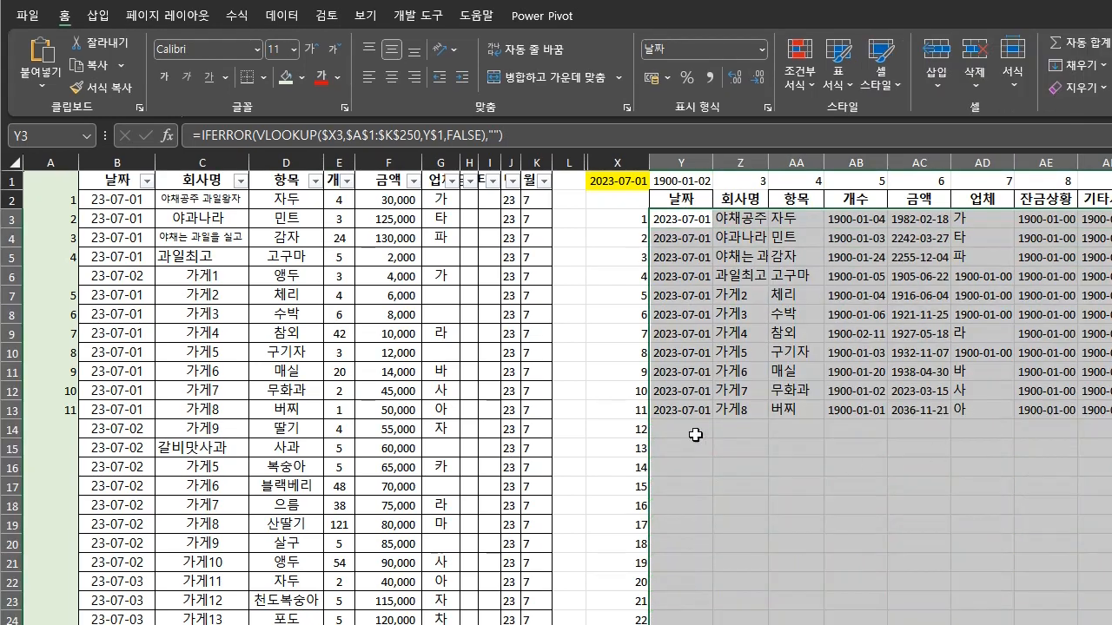
Reapply the Number format to the 개수 column AB in the filled results
{"action": "left_click", "coordinate": [865, 159]}
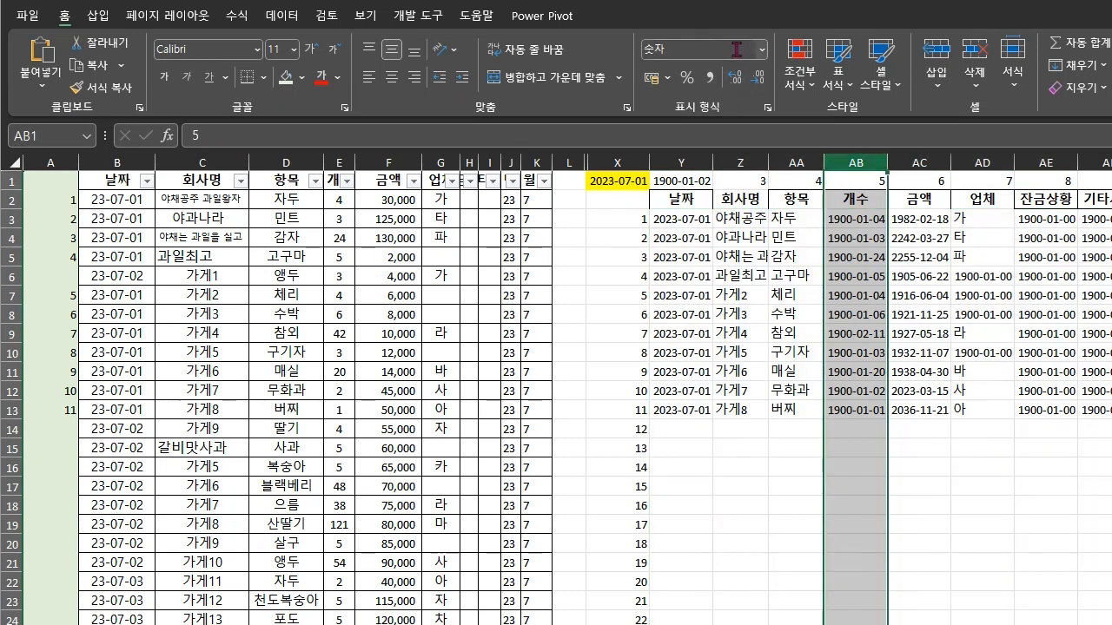
{"action": "left_click", "coordinate": [762, 49]}
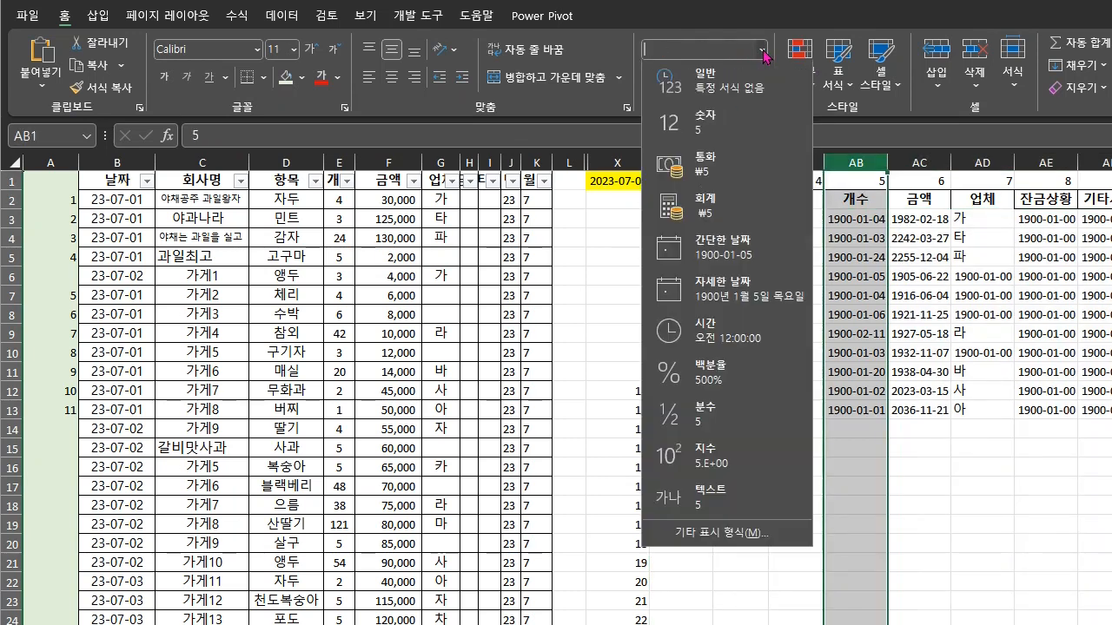
{"action": "left_click", "coordinate": [752, 111]}
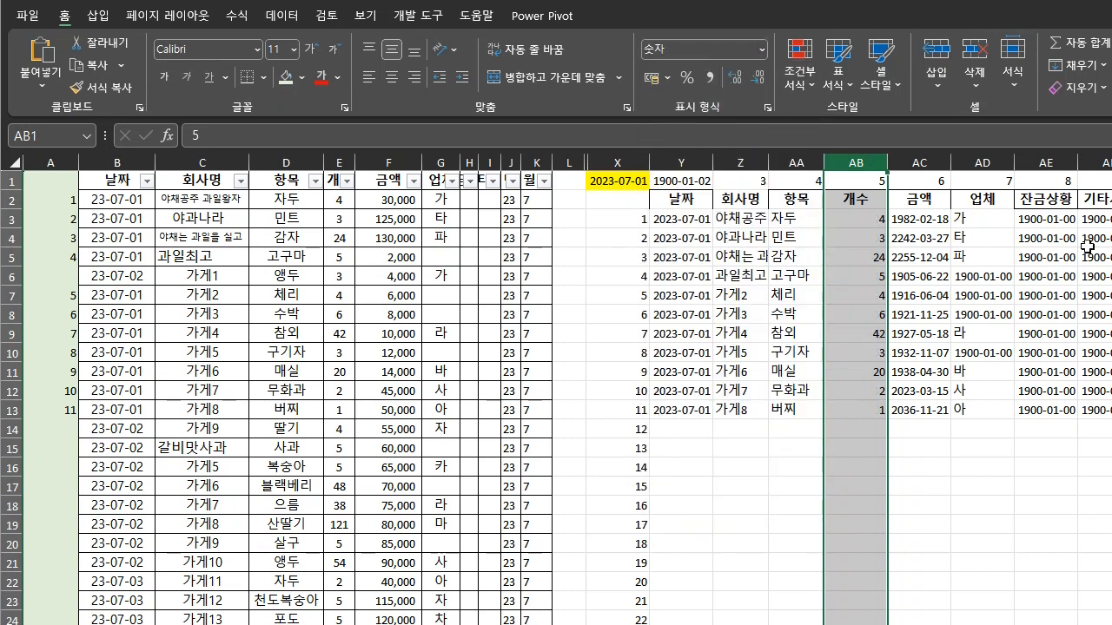
Format the 금액 column AC as Number with the comma thousands-separator style
{"action": "left_click", "coordinate": [925, 156]}
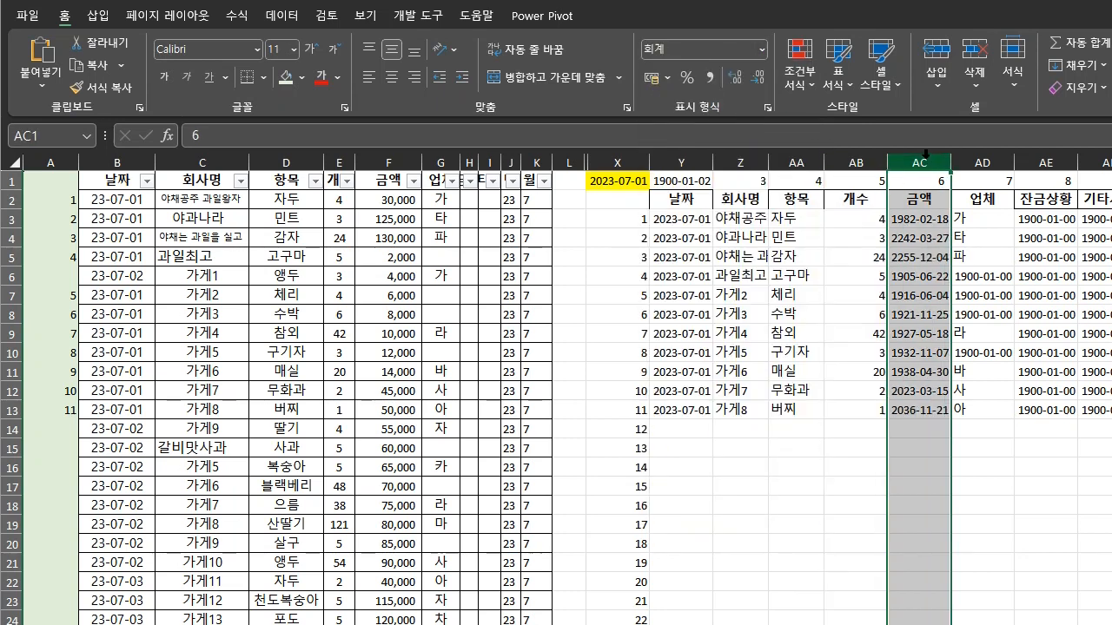
{"action": "left_click", "coordinate": [762, 50]}
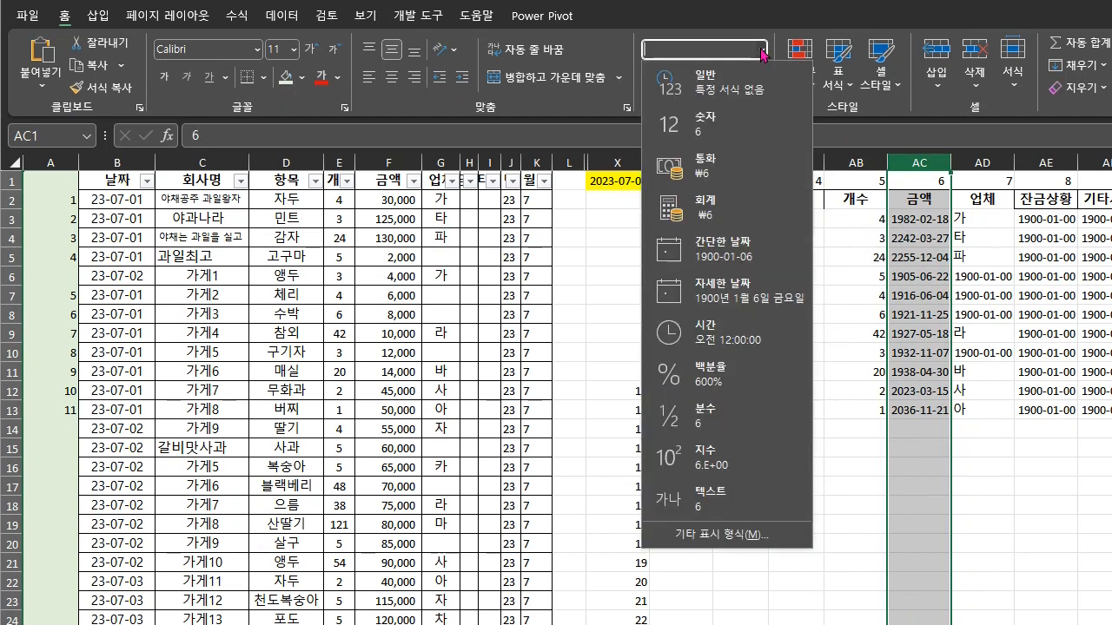
{"action": "left_click", "coordinate": [720, 115]}
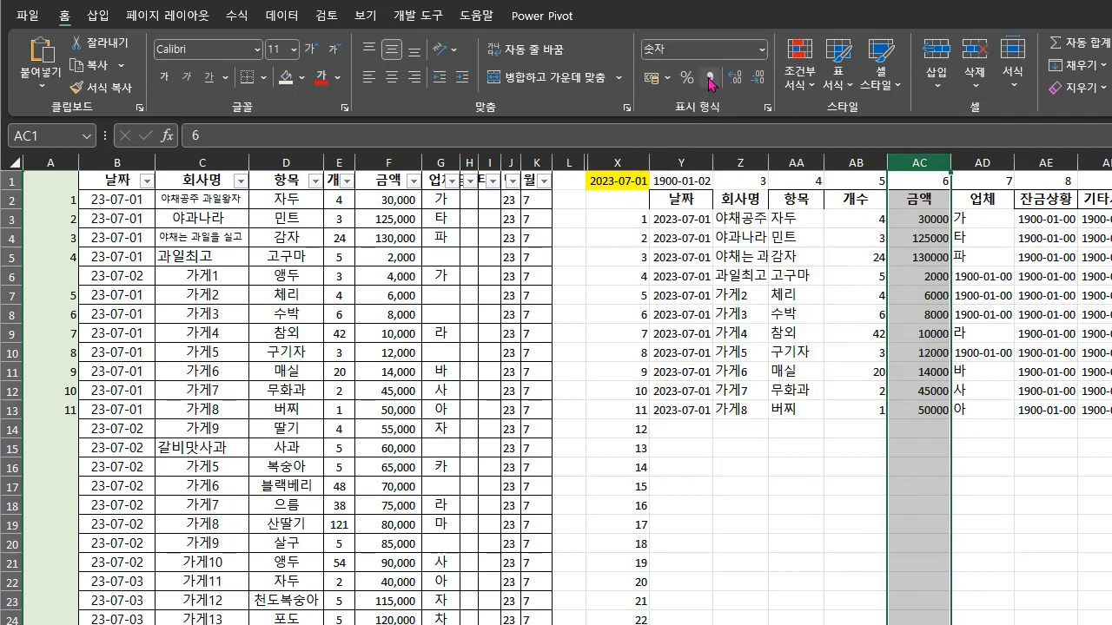
{"action": "left_click", "coordinate": [708, 78]}
Apply the Text format to the 업체 column AD
{"action": "left_click", "coordinate": [991, 158]}
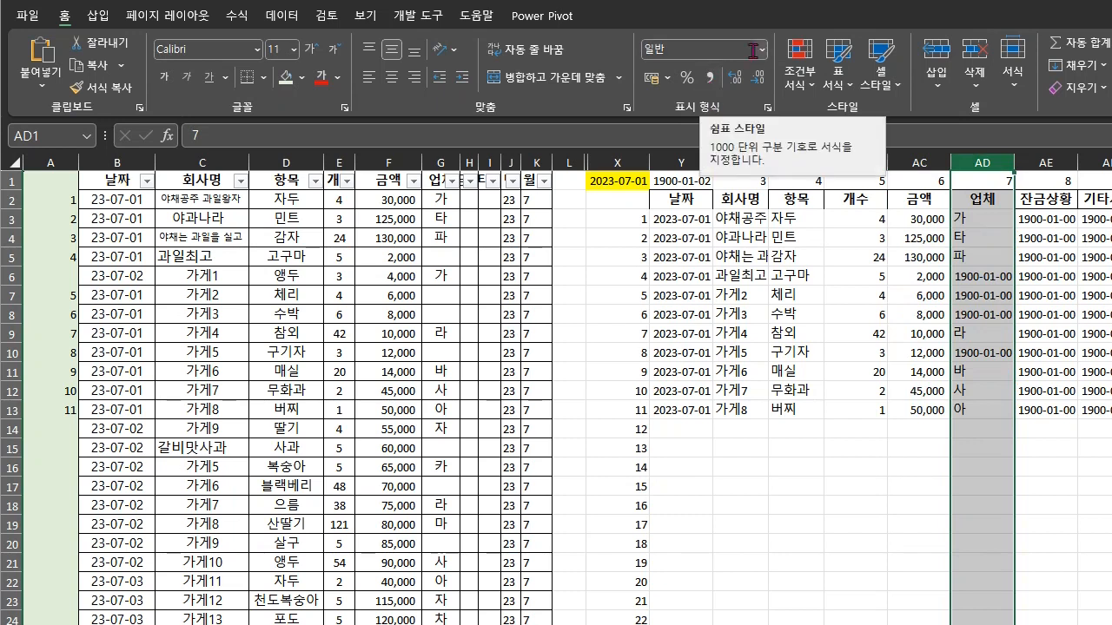
{"action": "left_click", "coordinate": [763, 52]}
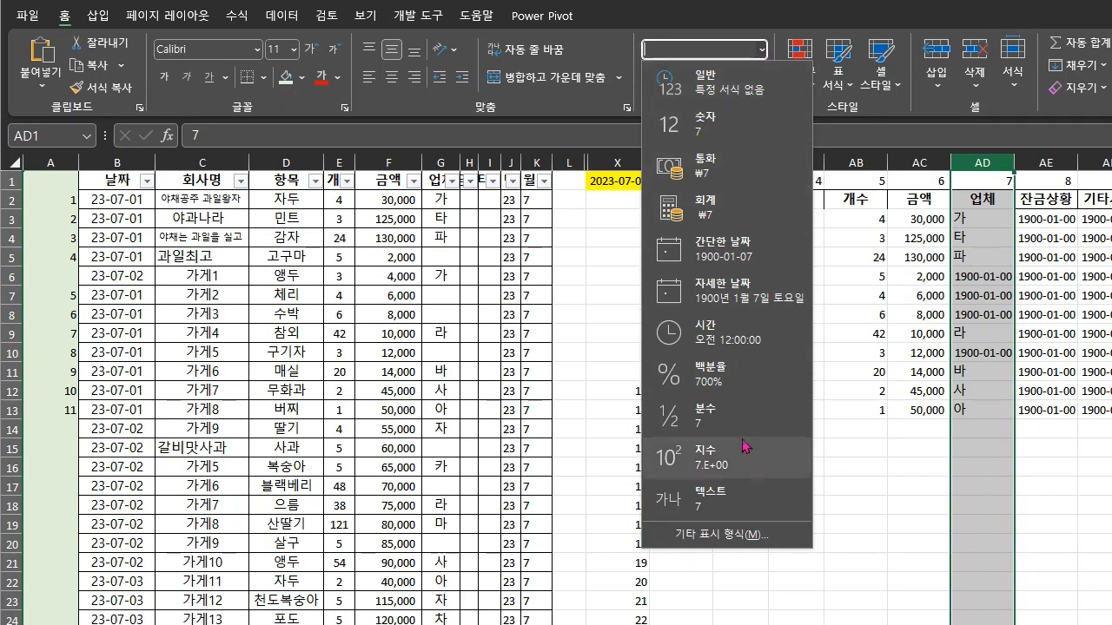
{"action": "left_click", "coordinate": [737, 497]}
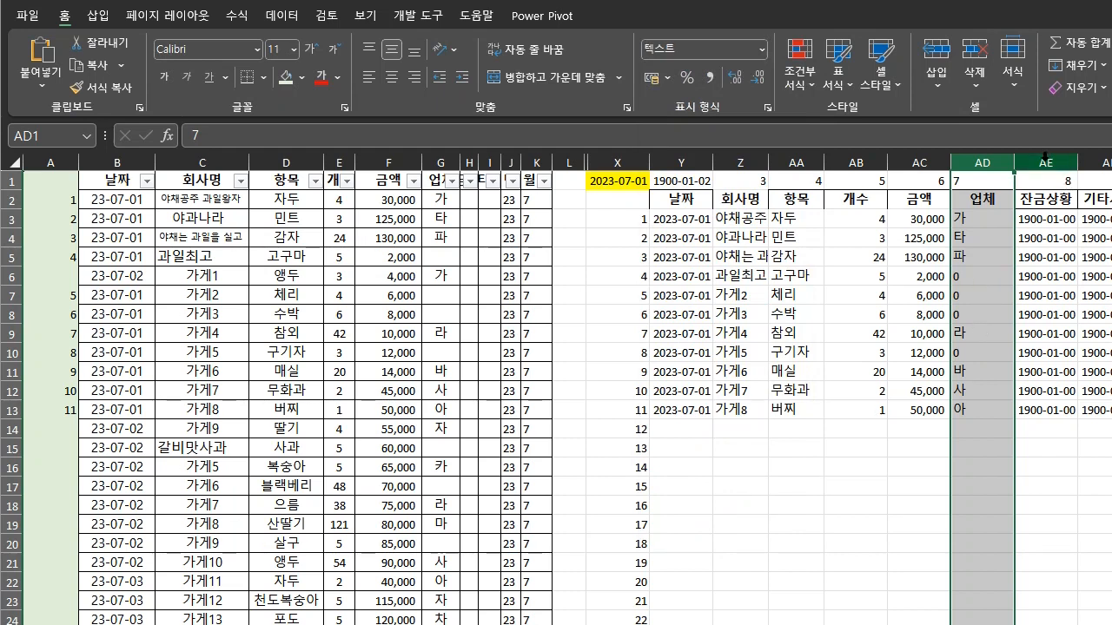
Format the 잔금상황 column AE as Number and apply the comma style to it
{"action": "left_click", "coordinate": [1047, 157]}
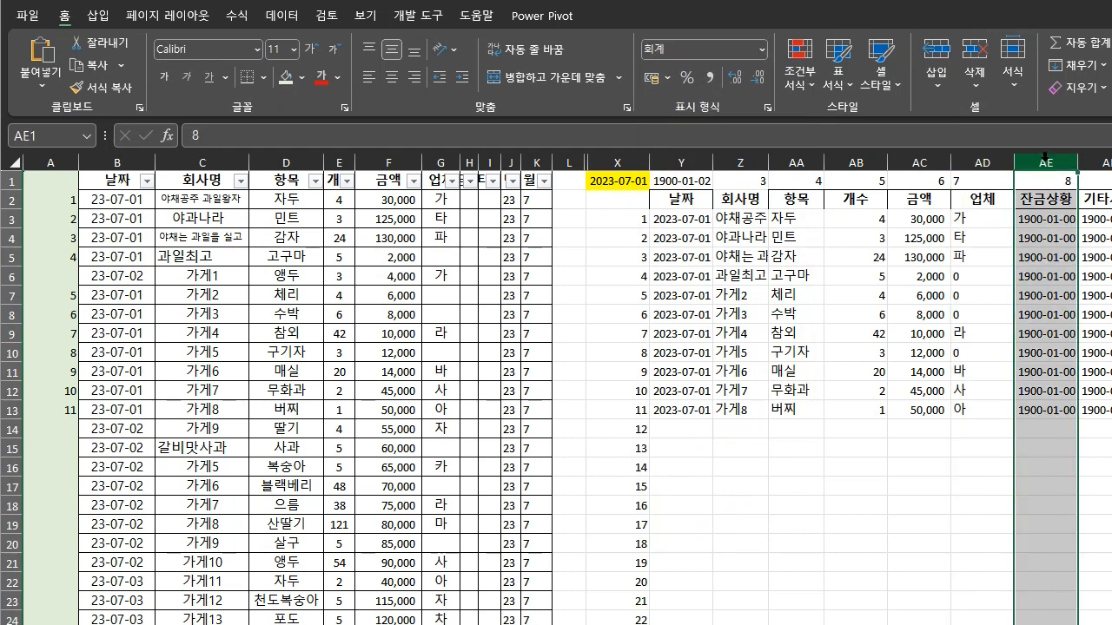
{"action": "left_click", "coordinate": [763, 49]}
{"action": "left_click", "coordinate": [705, 123]}
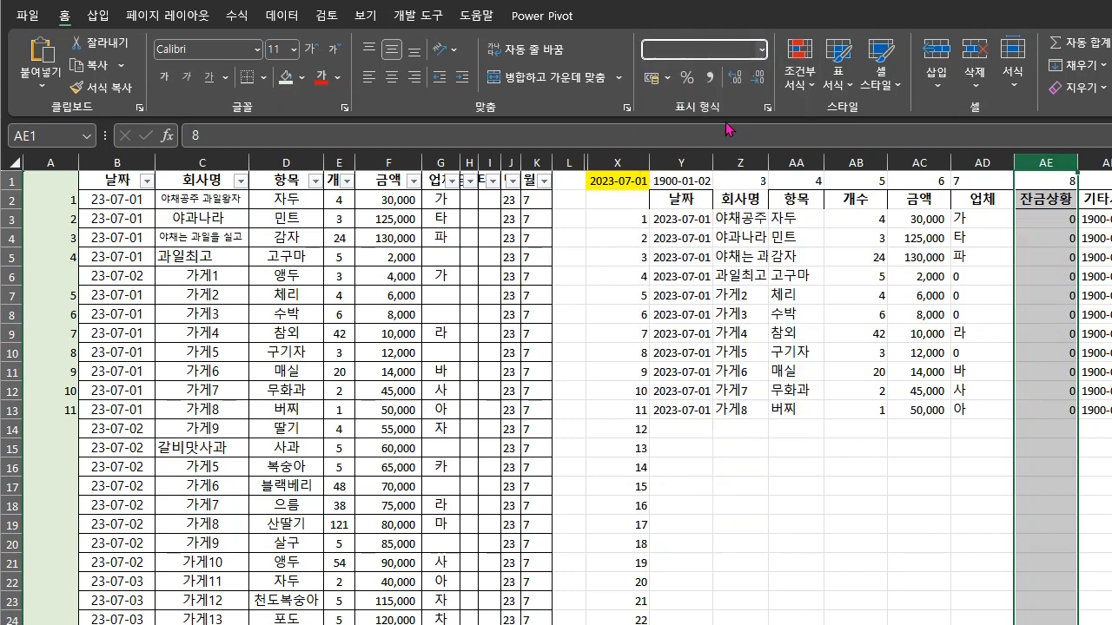
{"action": "left_click", "coordinate": [709, 83]}
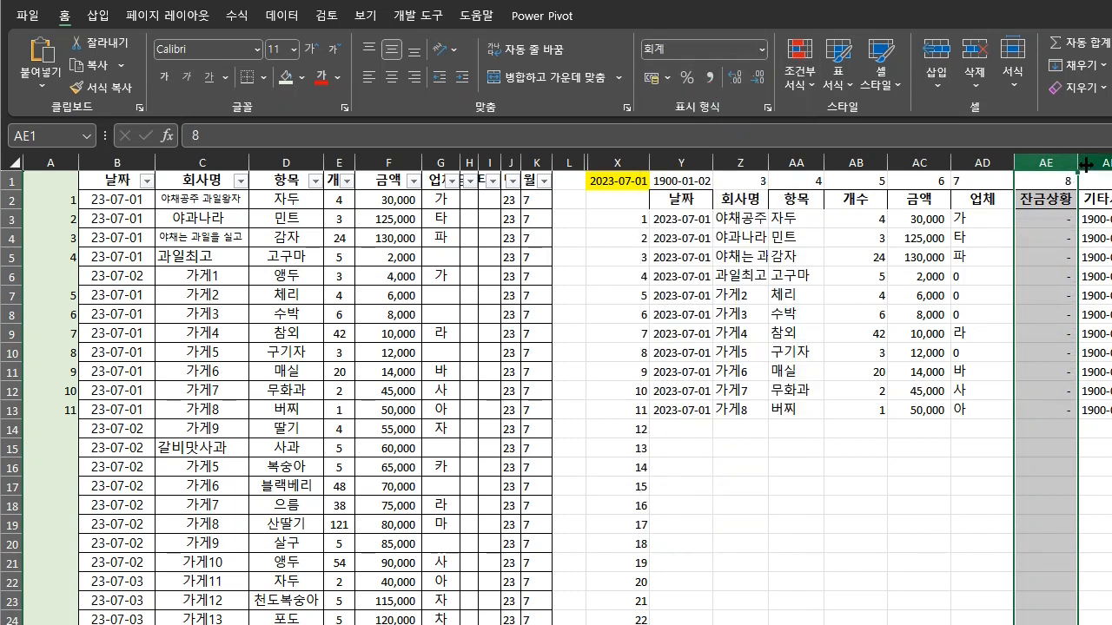
Apply the Number format to column AF in the lookup results
{"action": "left_click", "coordinate": [1104, 161]}
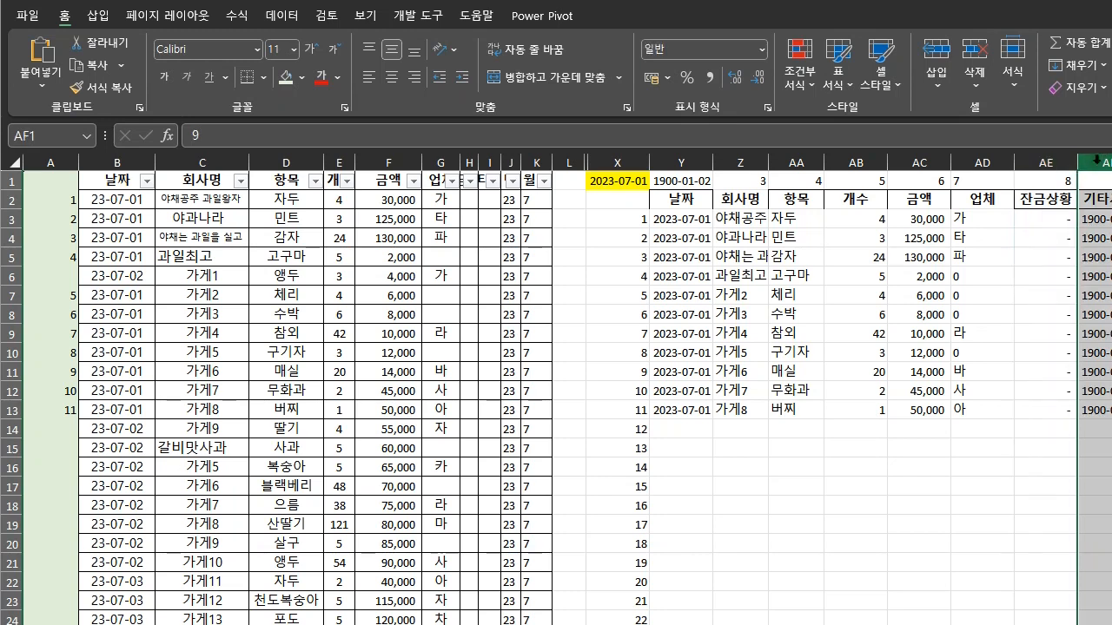
{"action": "left_click", "coordinate": [764, 51]}
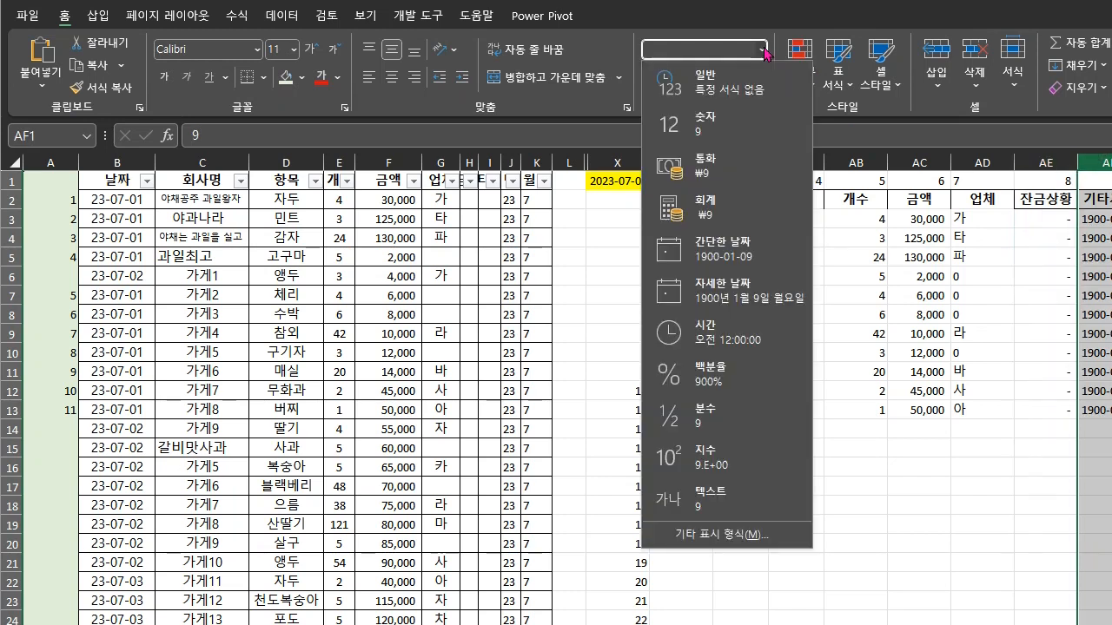
{"action": "left_click", "coordinate": [745, 122]}
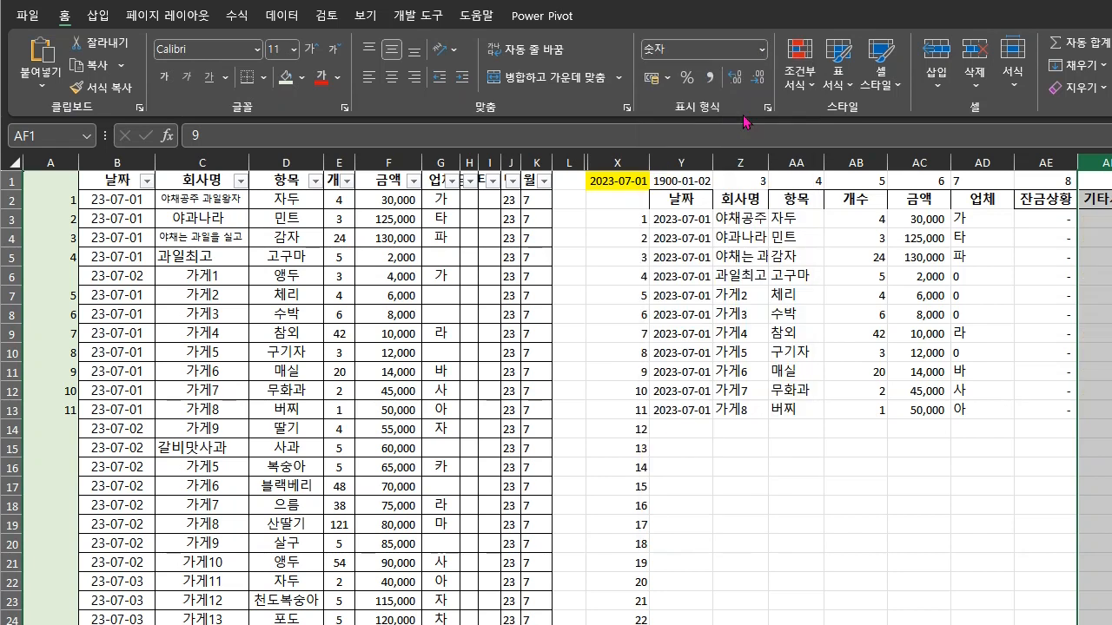
{"action": "left_click", "coordinate": [1110, 295]}
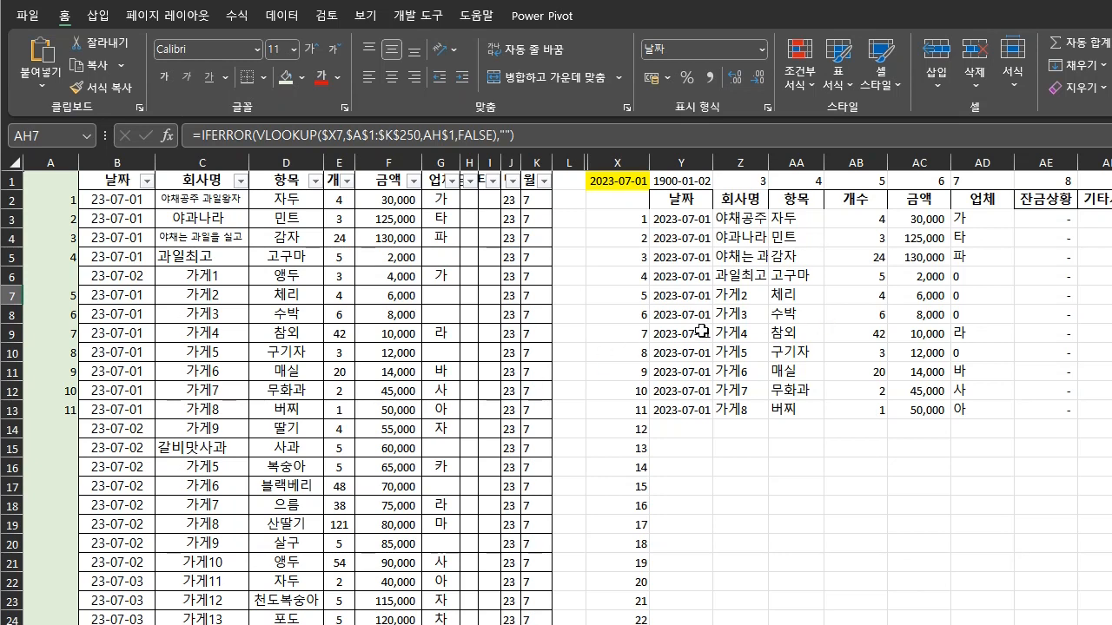
Change the date of the 가게3 row in cell B8 to 7-3 to test the extraction
{"action": "left_click", "coordinate": [138, 315]}
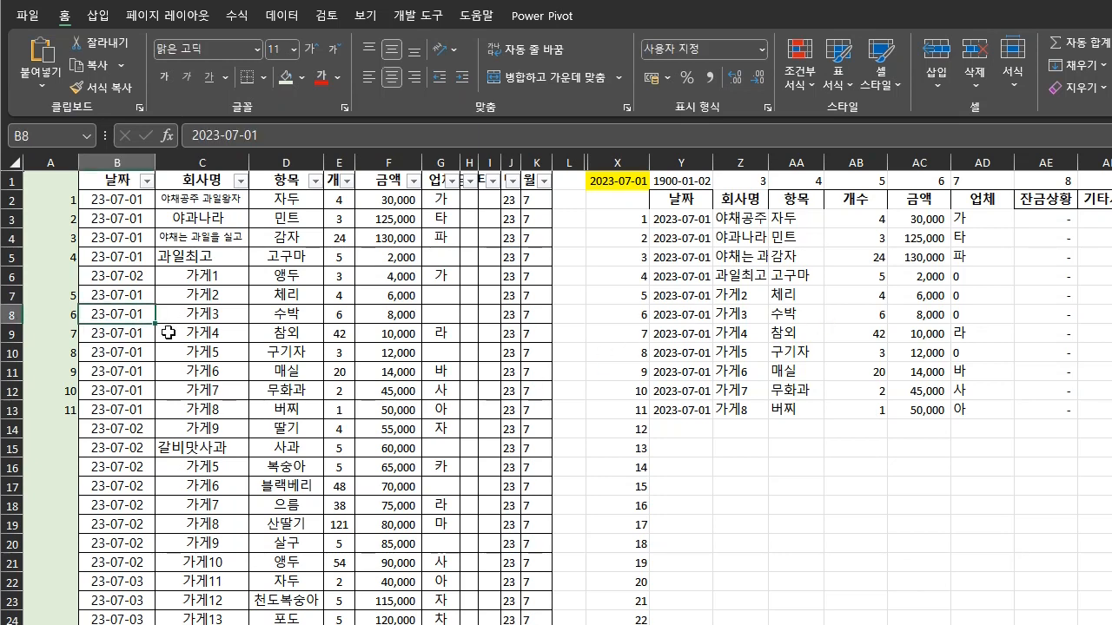
{"action": "type", "text": "7-3"}
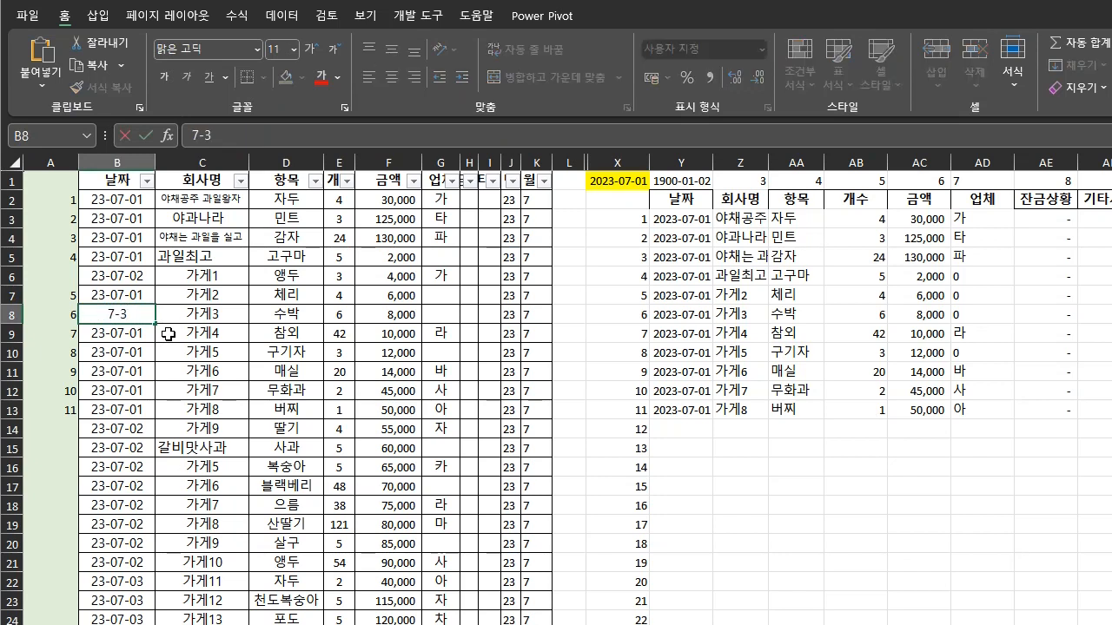
{"action": "key", "text": "Return"}
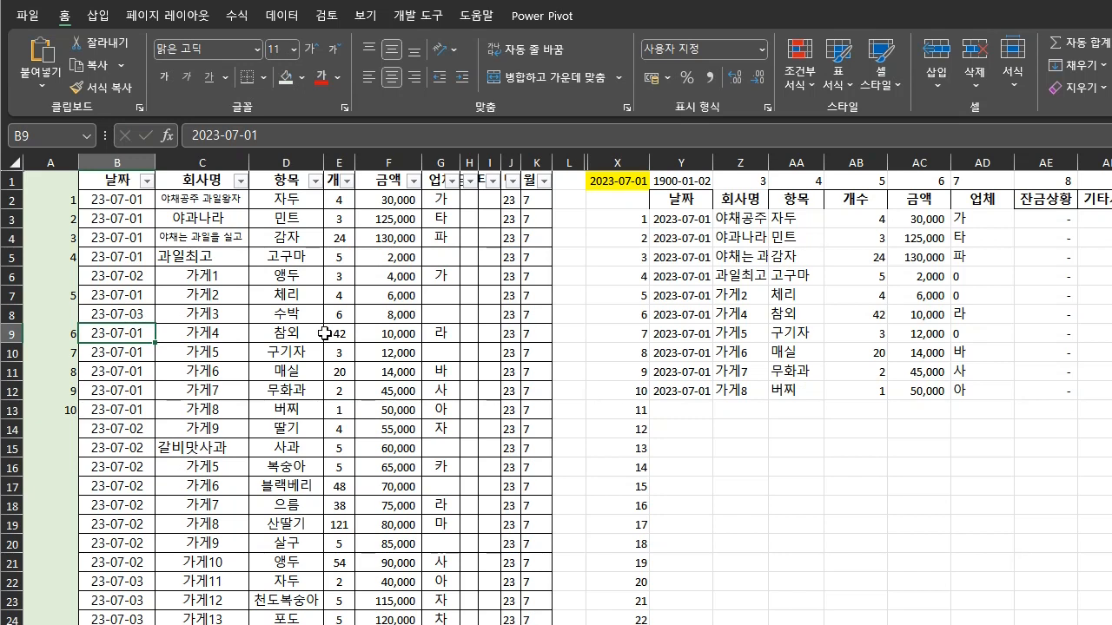
{"action": "left_click", "coordinate": [230, 273]}
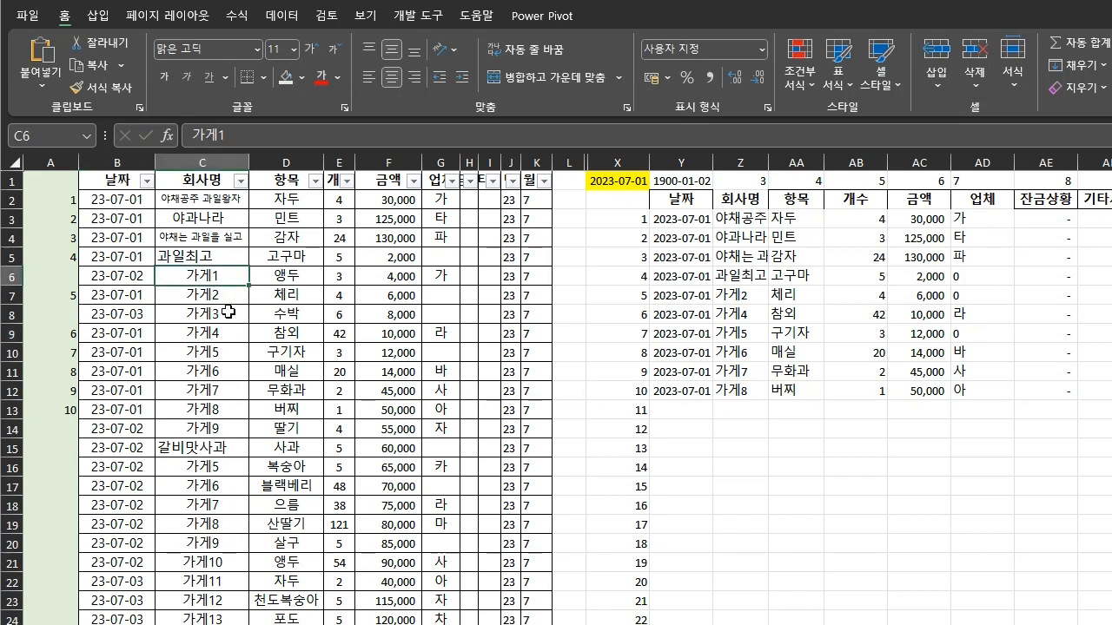
{"action": "left_click", "coordinate": [228, 314]}
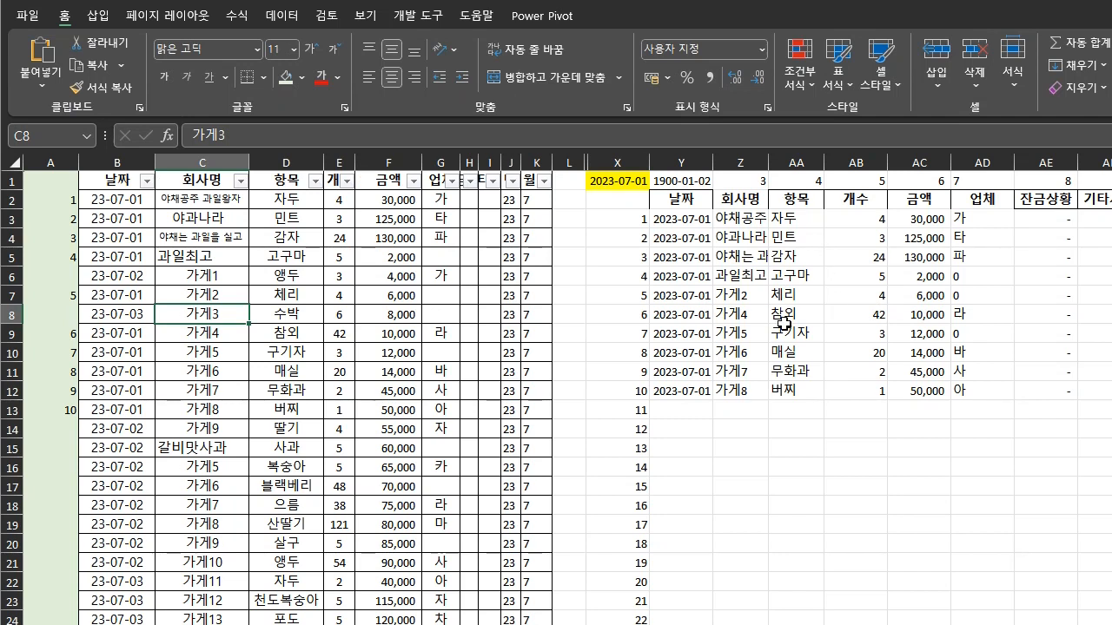
Replace the lookup date in the yellow cell X1 with the formula =TODAY()
{"action": "left_click", "coordinate": [622, 180]}
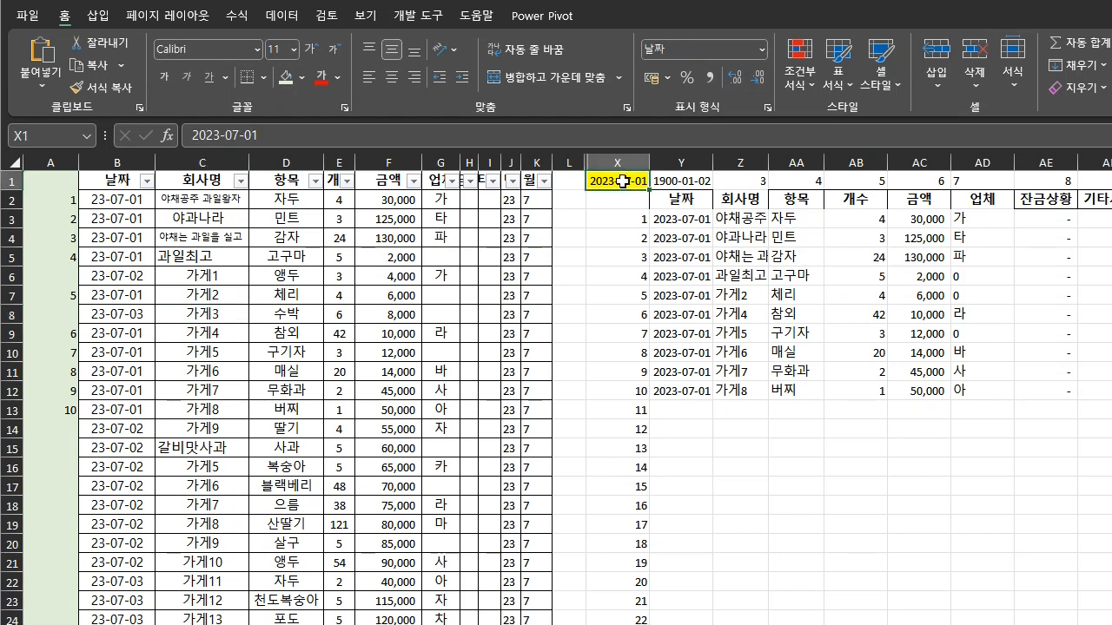
{"action": "type", "text": "=t"}
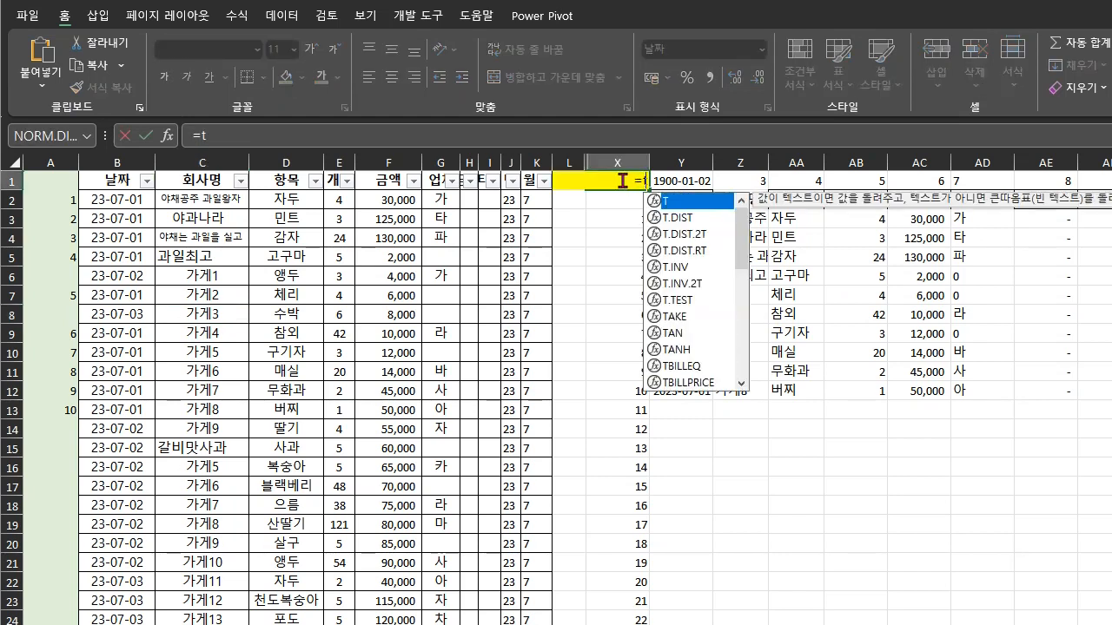
{"action": "type", "text": "od"}
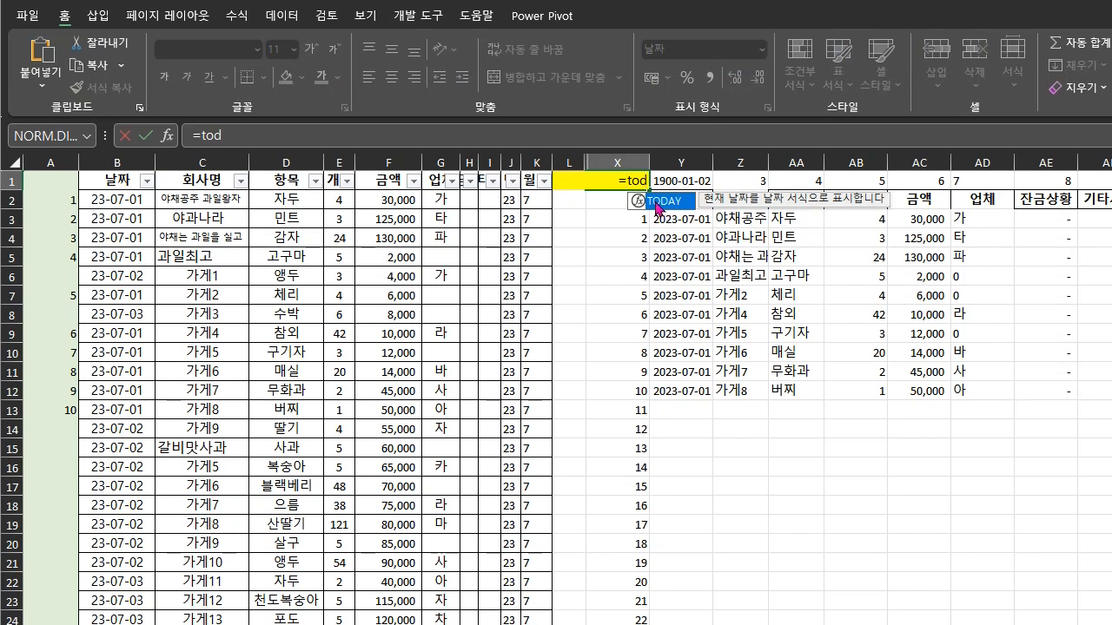
{"action": "double_click", "coordinate": [656, 203]}
{"action": "type", "text": ")"}
{"action": "key", "text": "Return"}
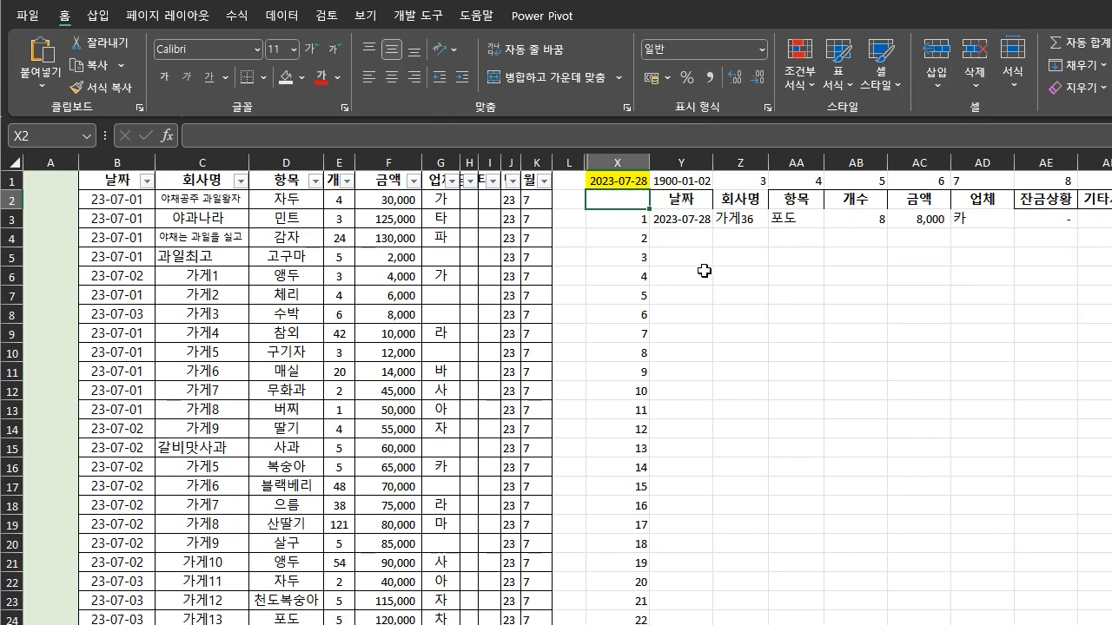
{"action": "left_click", "coordinate": [626, 178]}
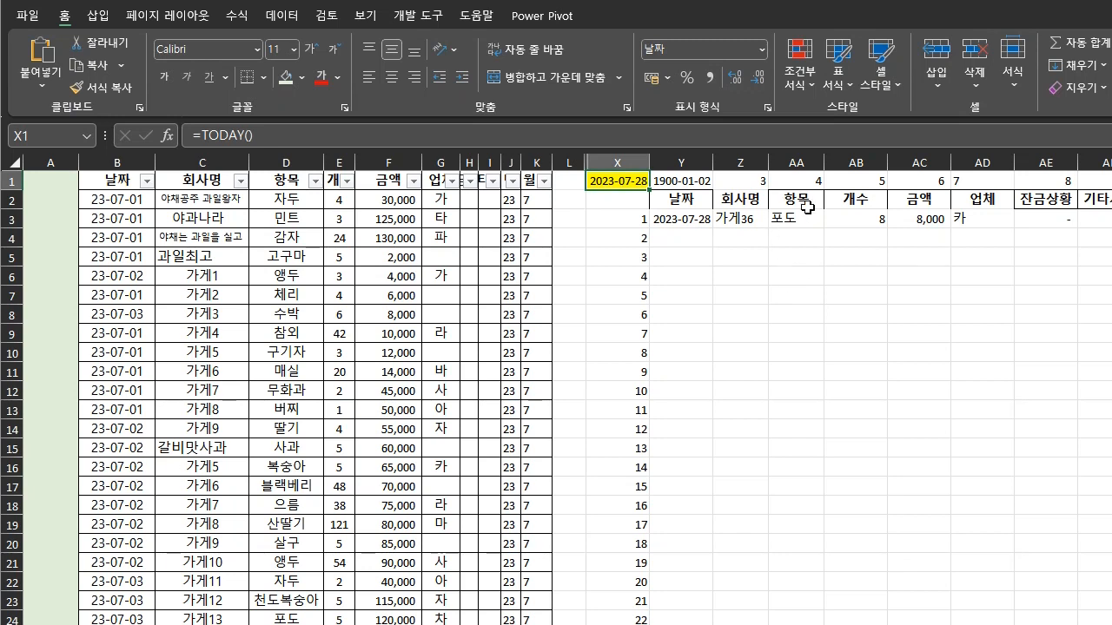
{"action": "left_click_drag", "start_coordinate": [678, 180], "coordinate": [1111, 181]}
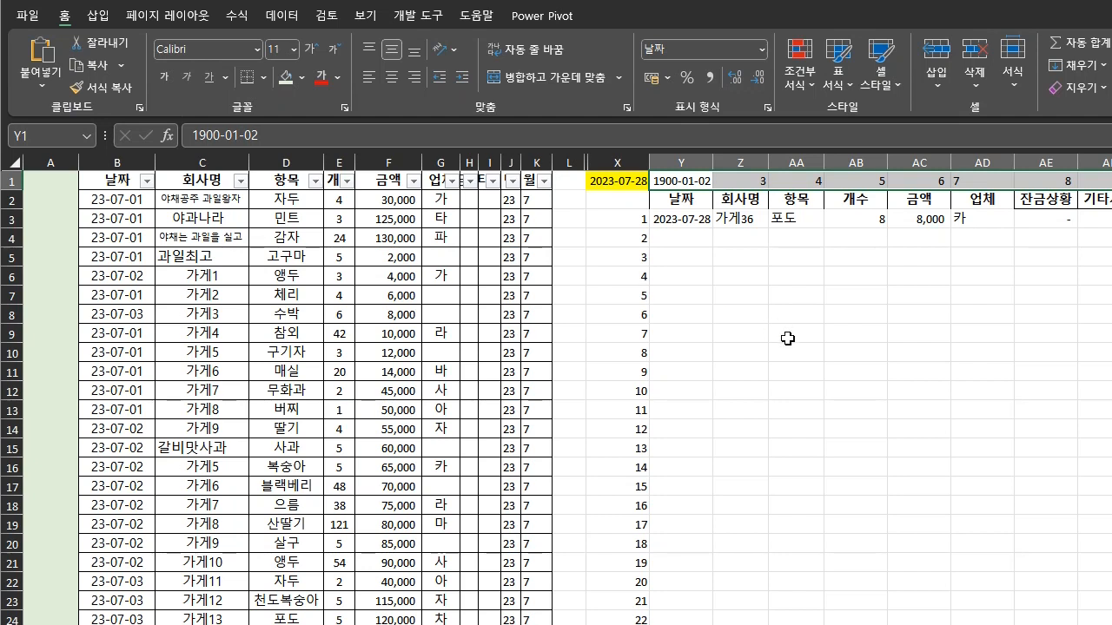
{"action": "key", "text": "alt+Tab"}
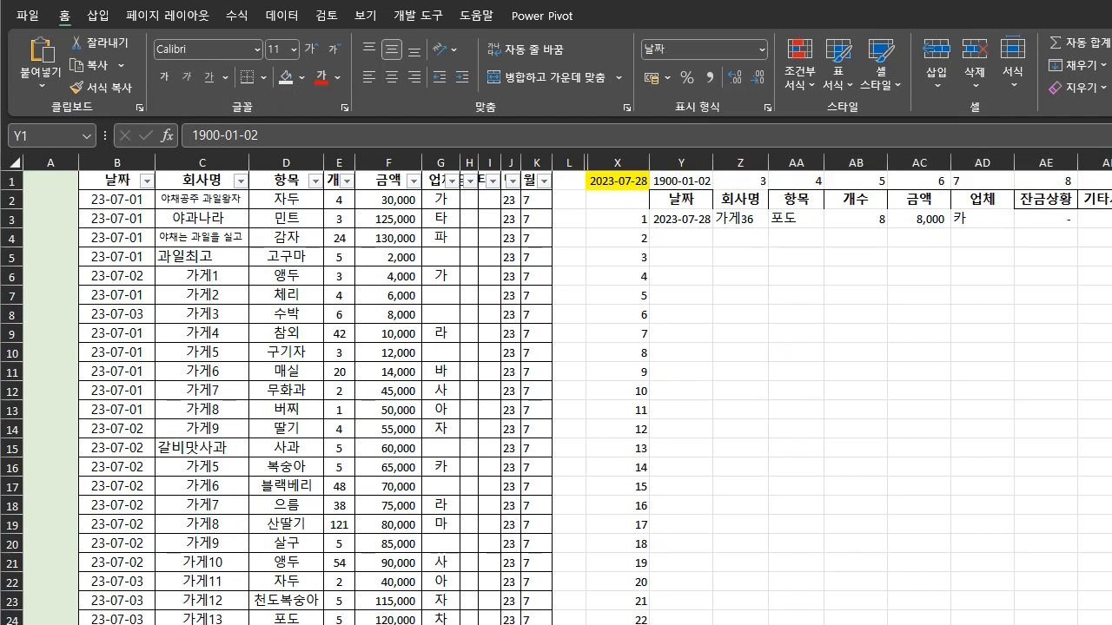
{"action": "key", "text": "alt+Tab"}
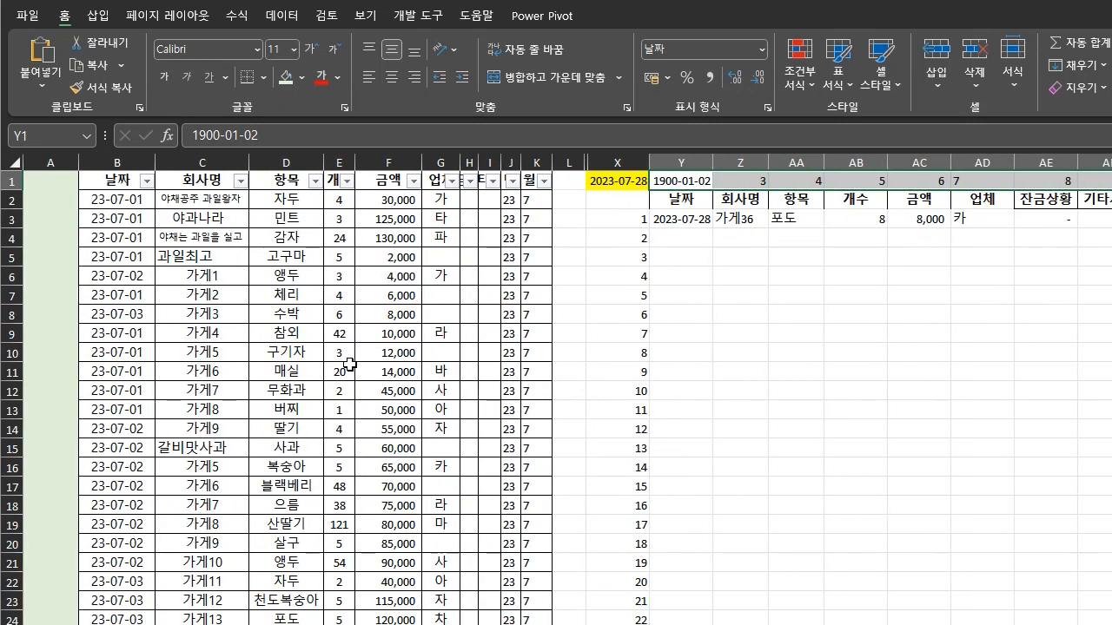
{"action": "left_click", "coordinate": [696, 354]}
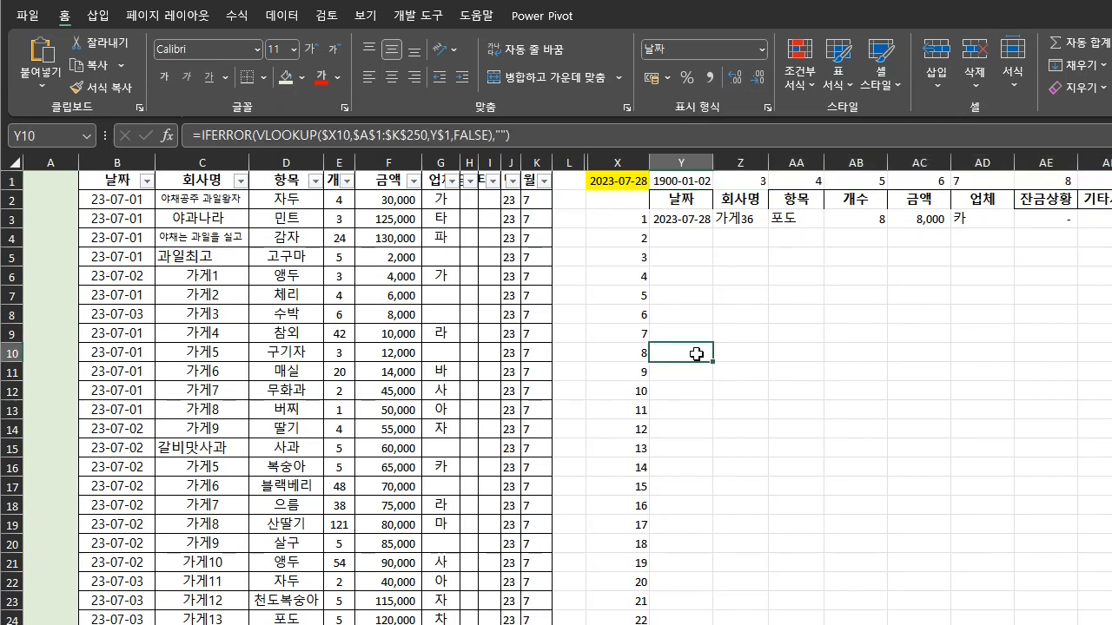
{"action": "left_click", "coordinate": [281, 446]}
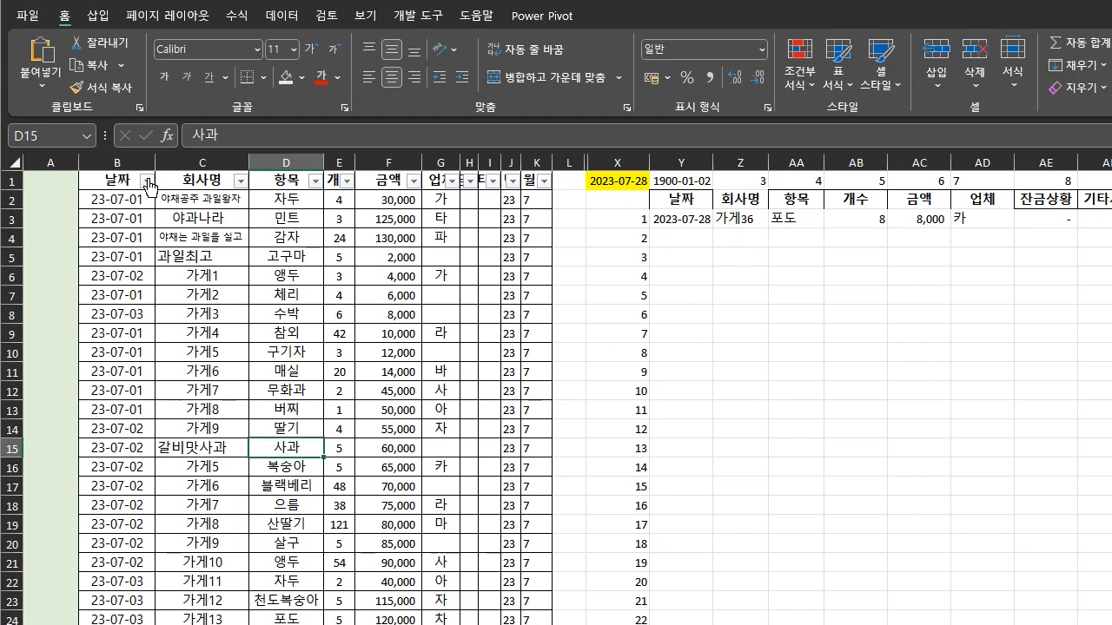
{"action": "left_click", "coordinate": [280, 15]}
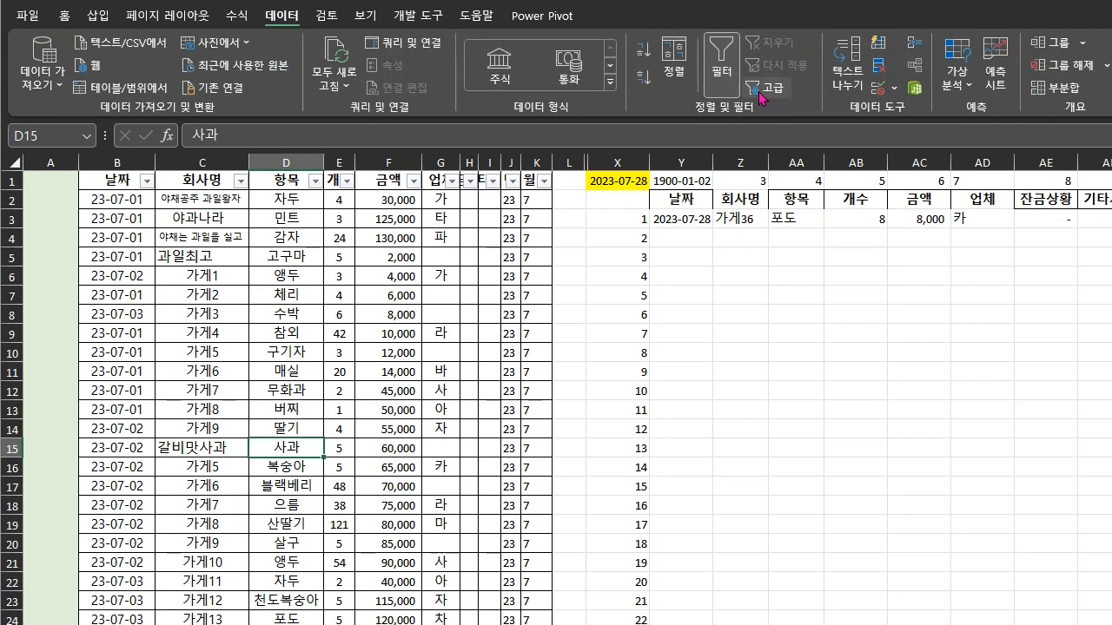